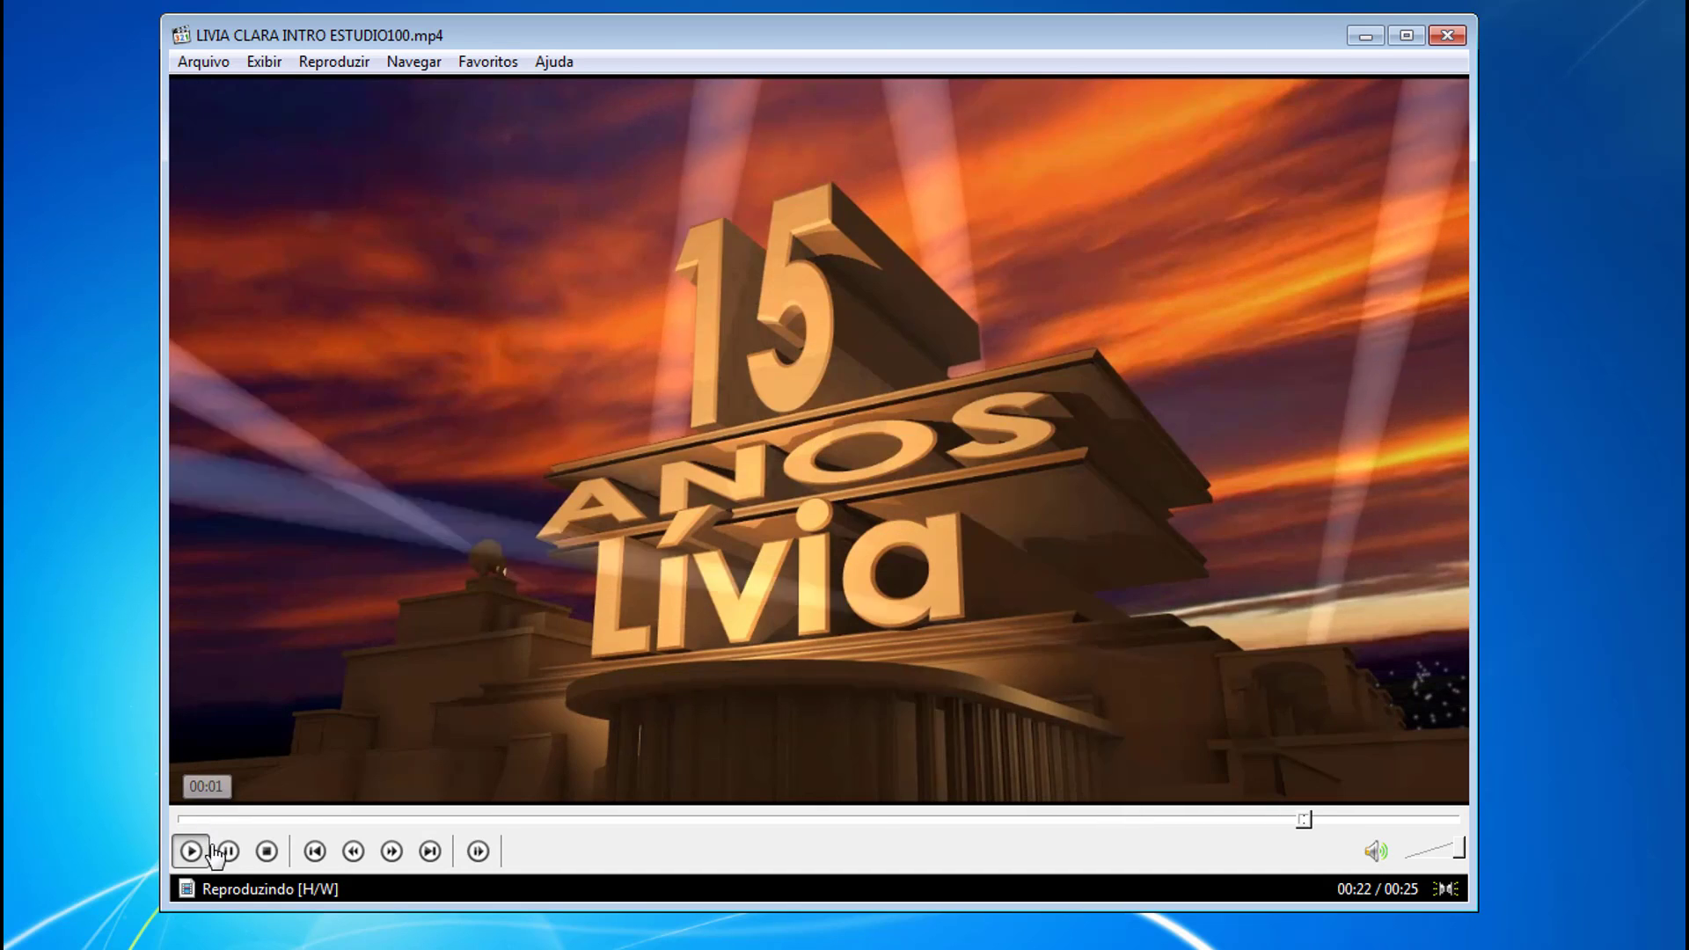
- Pause the sample intro video, switch to the open Blender project and maximize its window
left_click(229, 851)
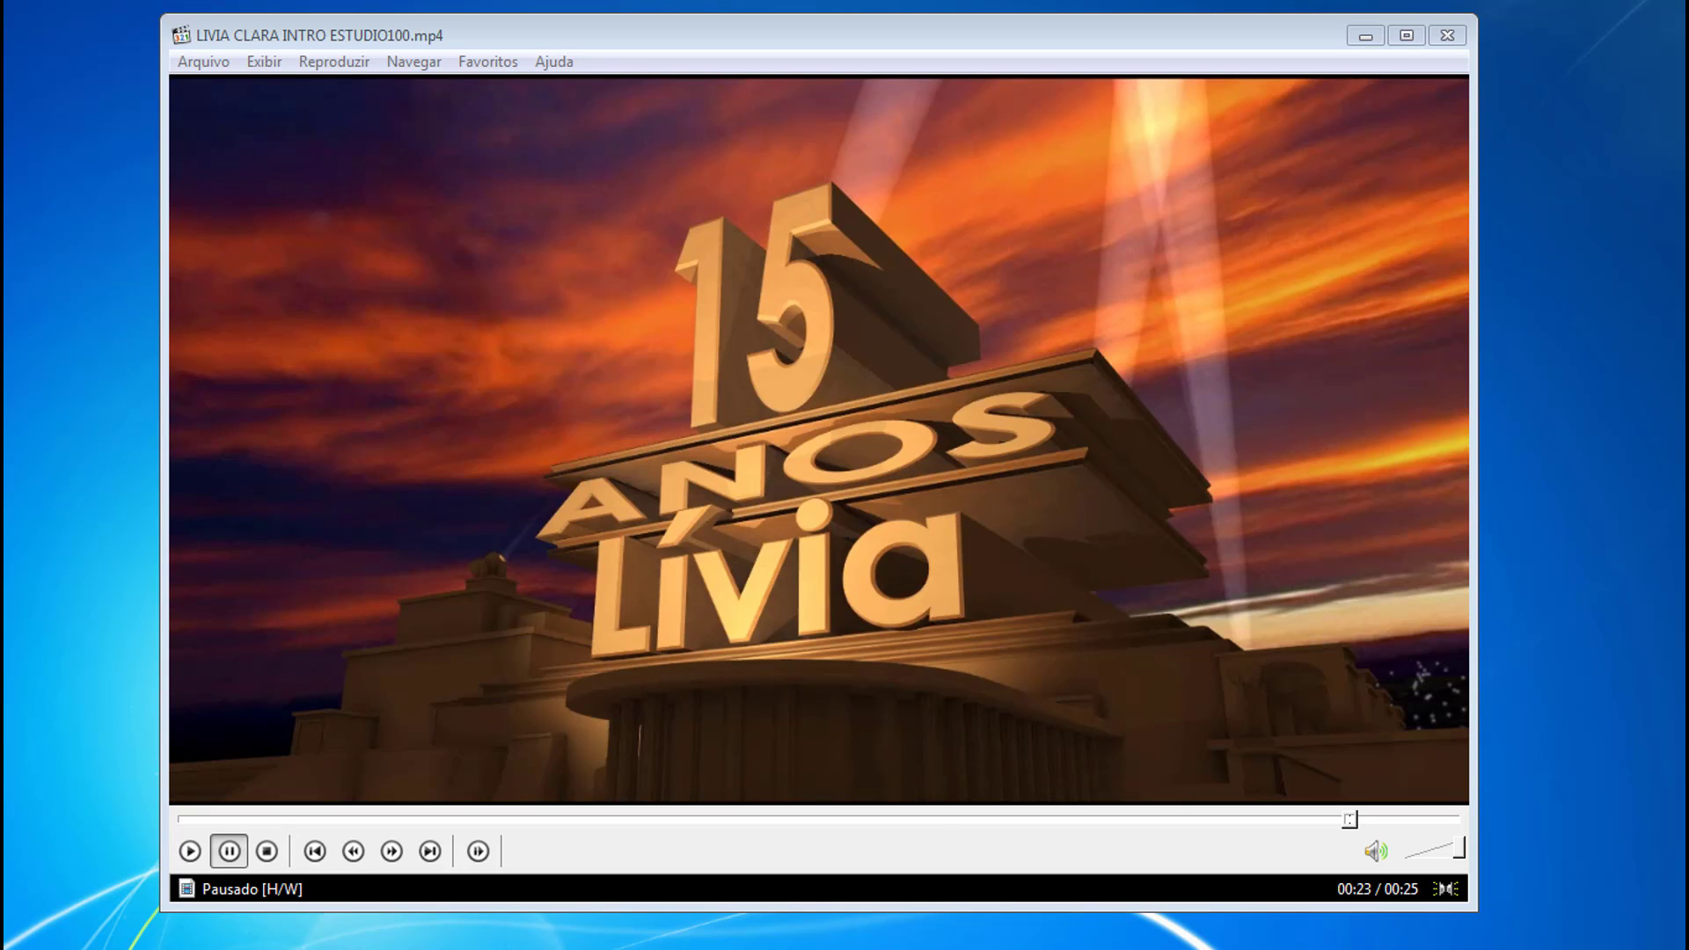
left_click_drag(849, 949, 902, 119)
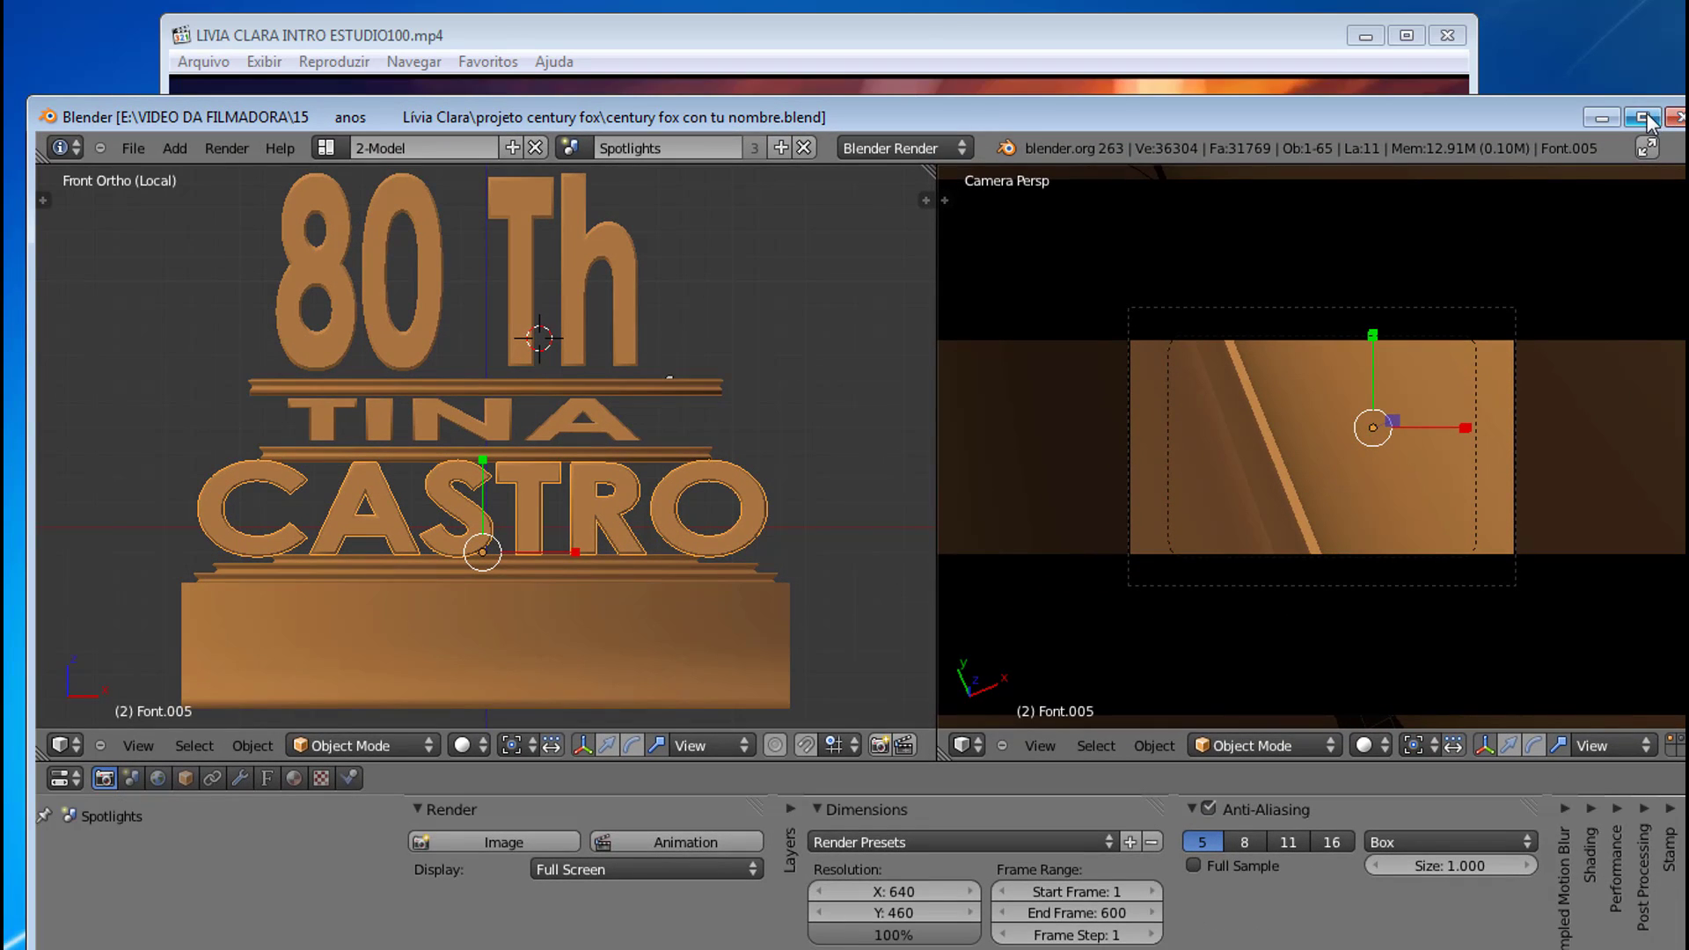
key("super+Up")
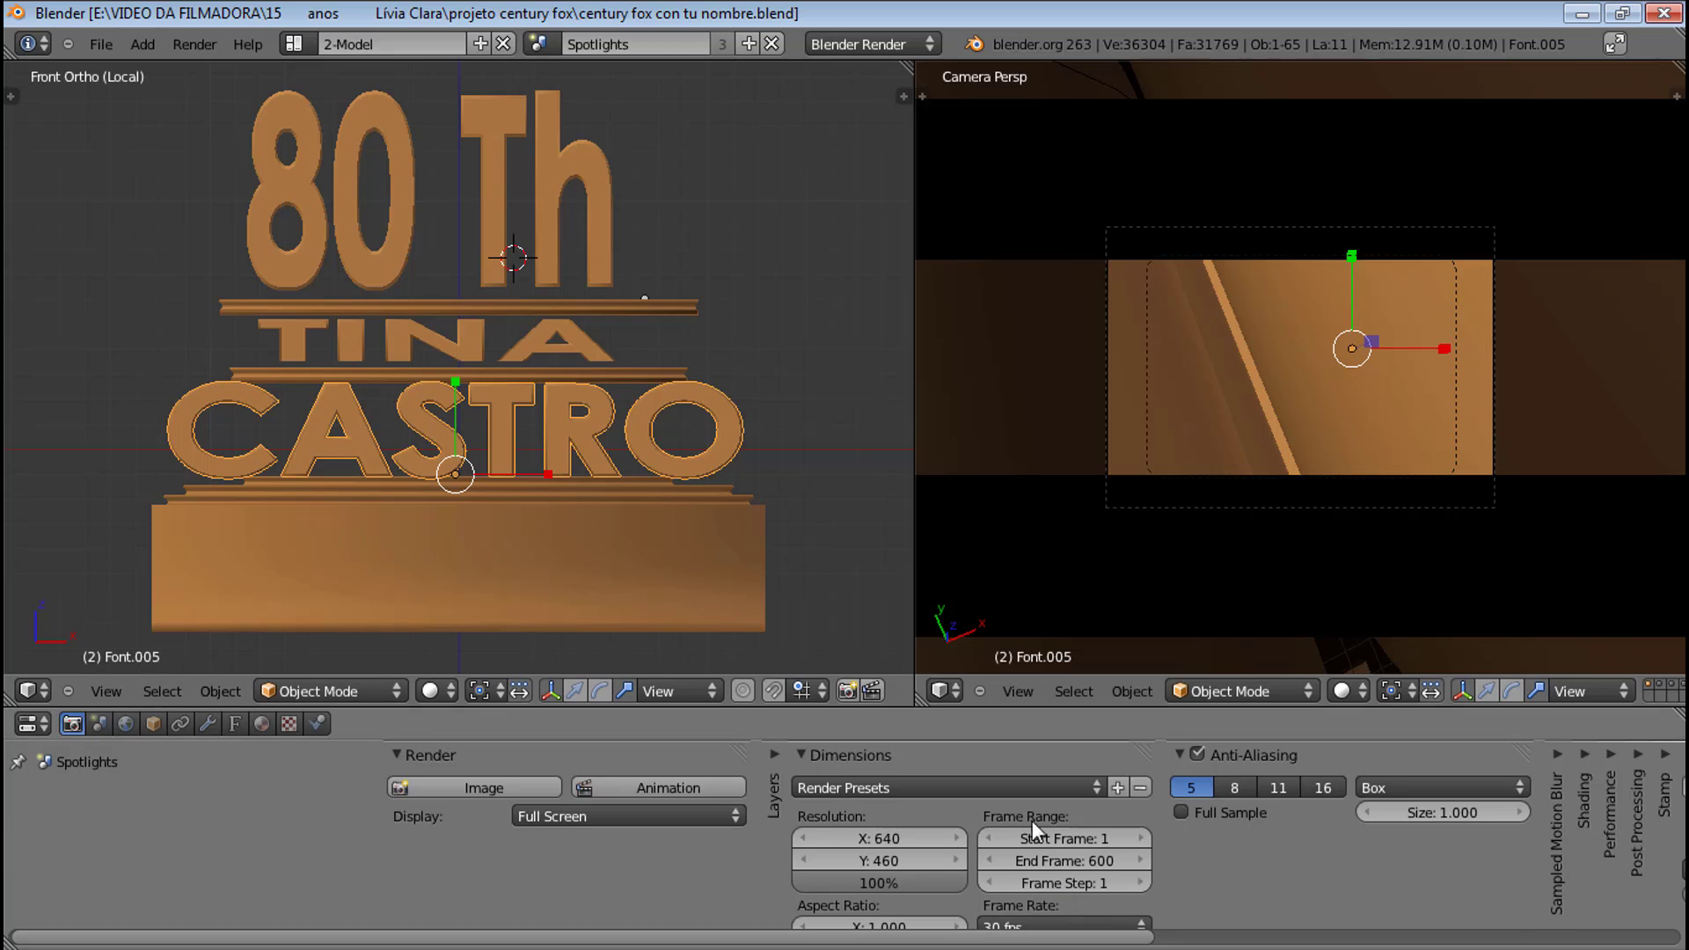
- Replace the text of the top line of the monument with "15" and return to Object Mode
left_click(487, 182)
right_click(489, 182)
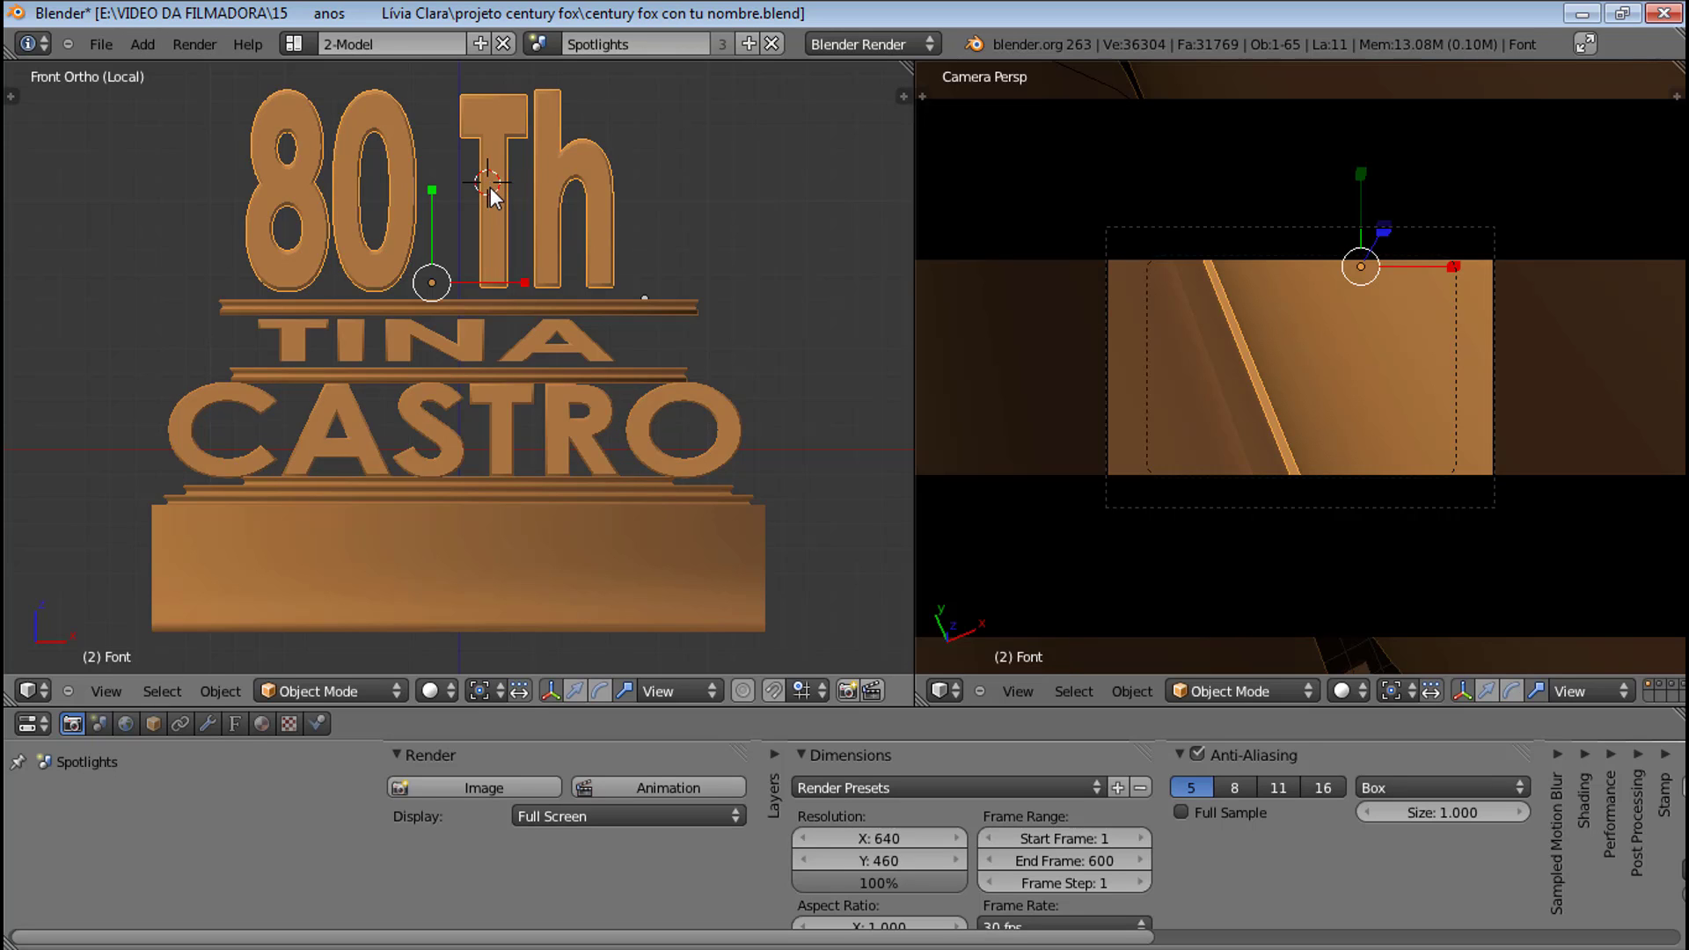
key("Tab")
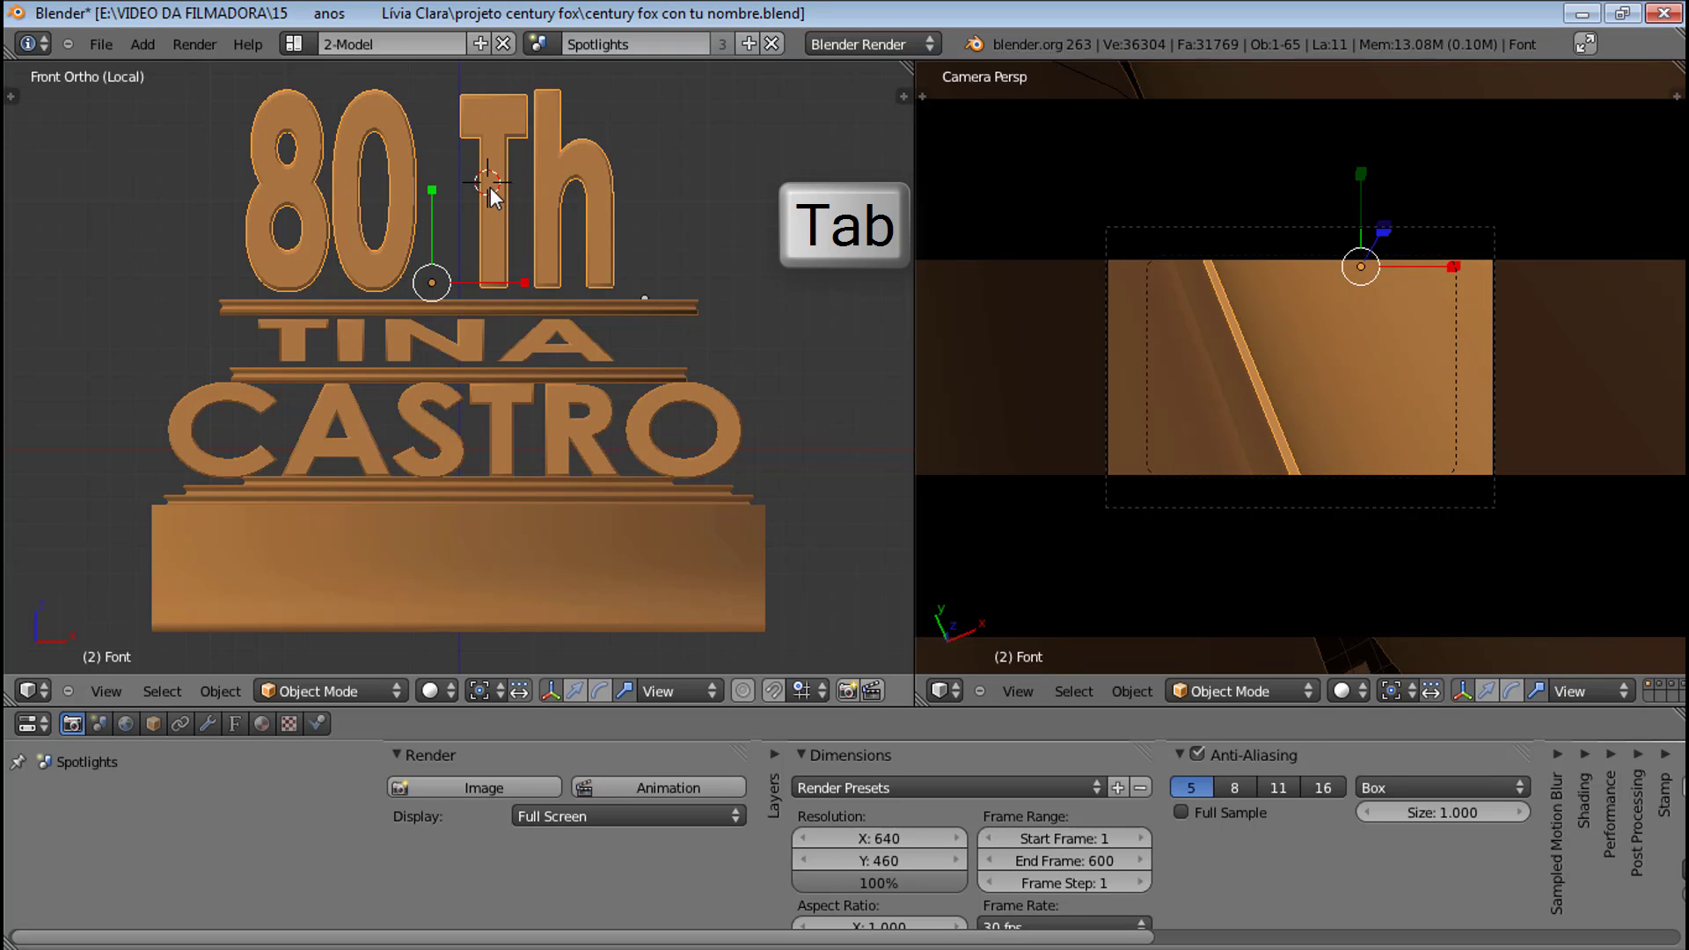
key("Tab")
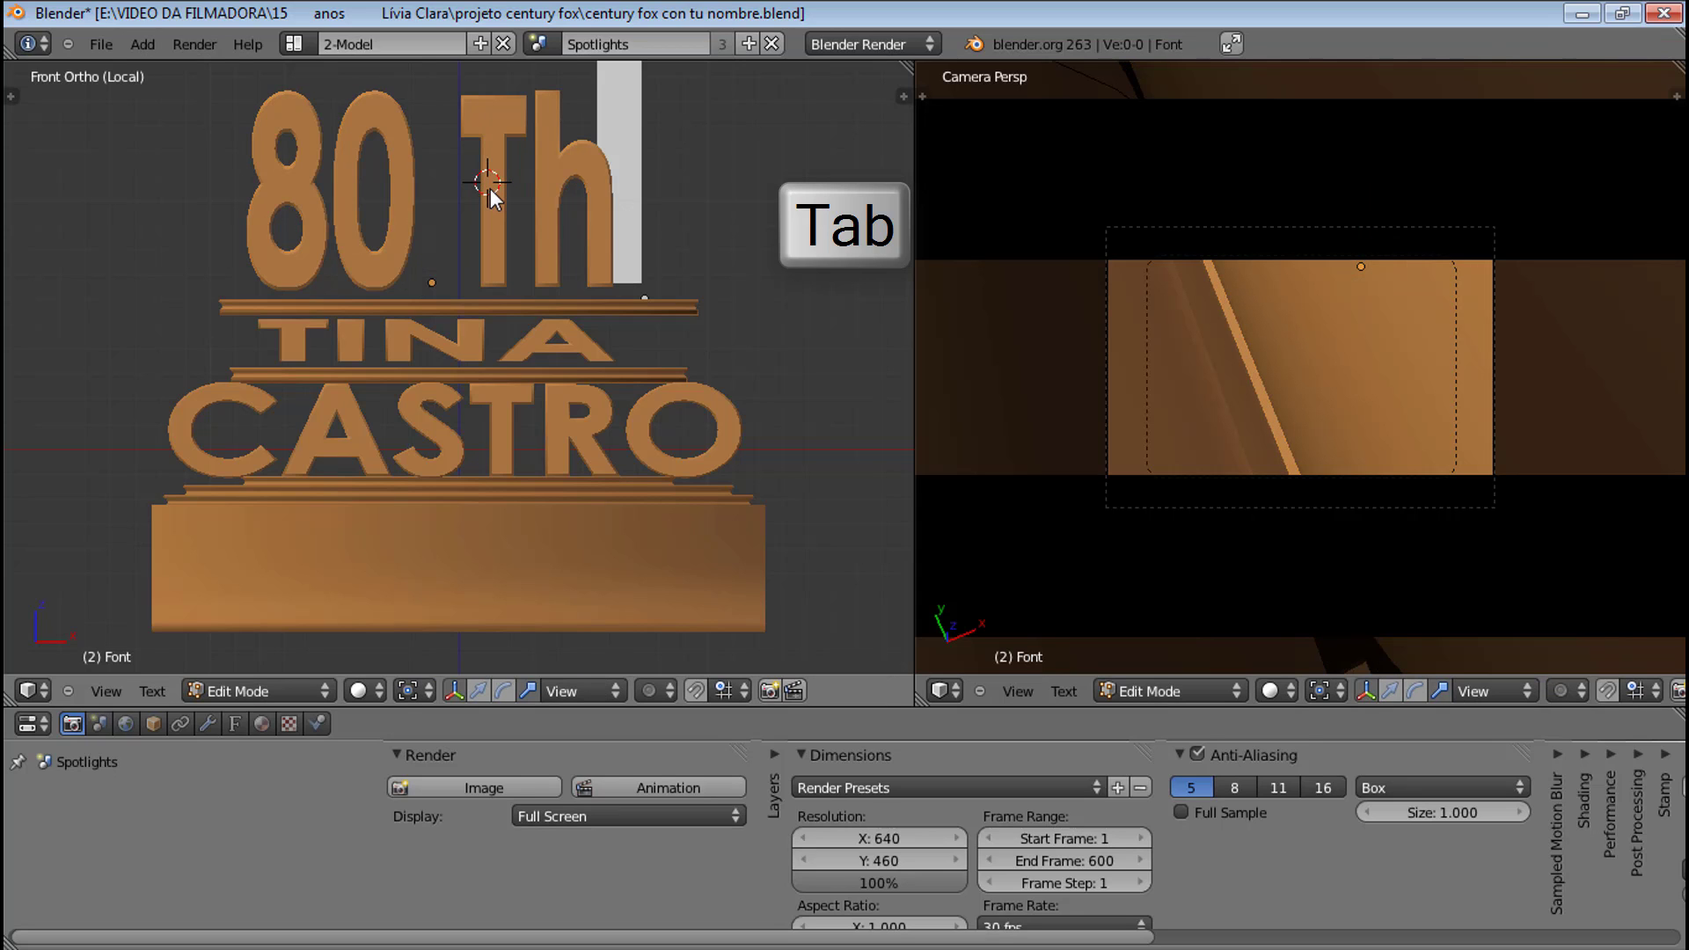
key("BackSpace")
key("BackSpace")
key("BackSpace")
key("BackSpace")
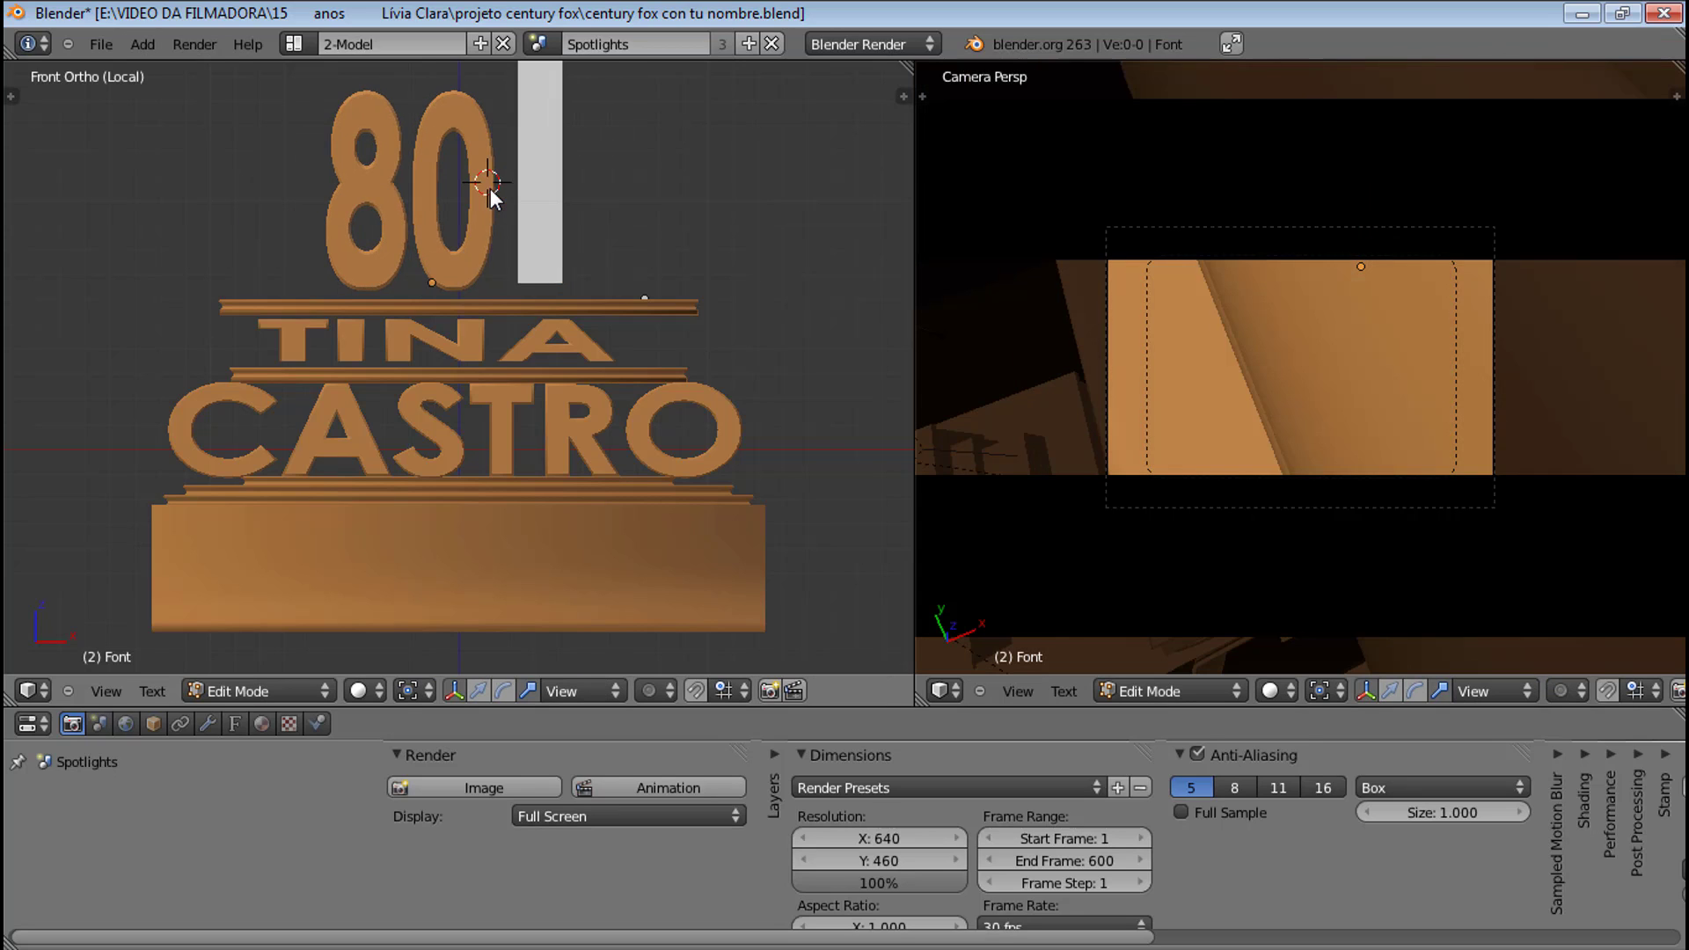
key("BackSpace")
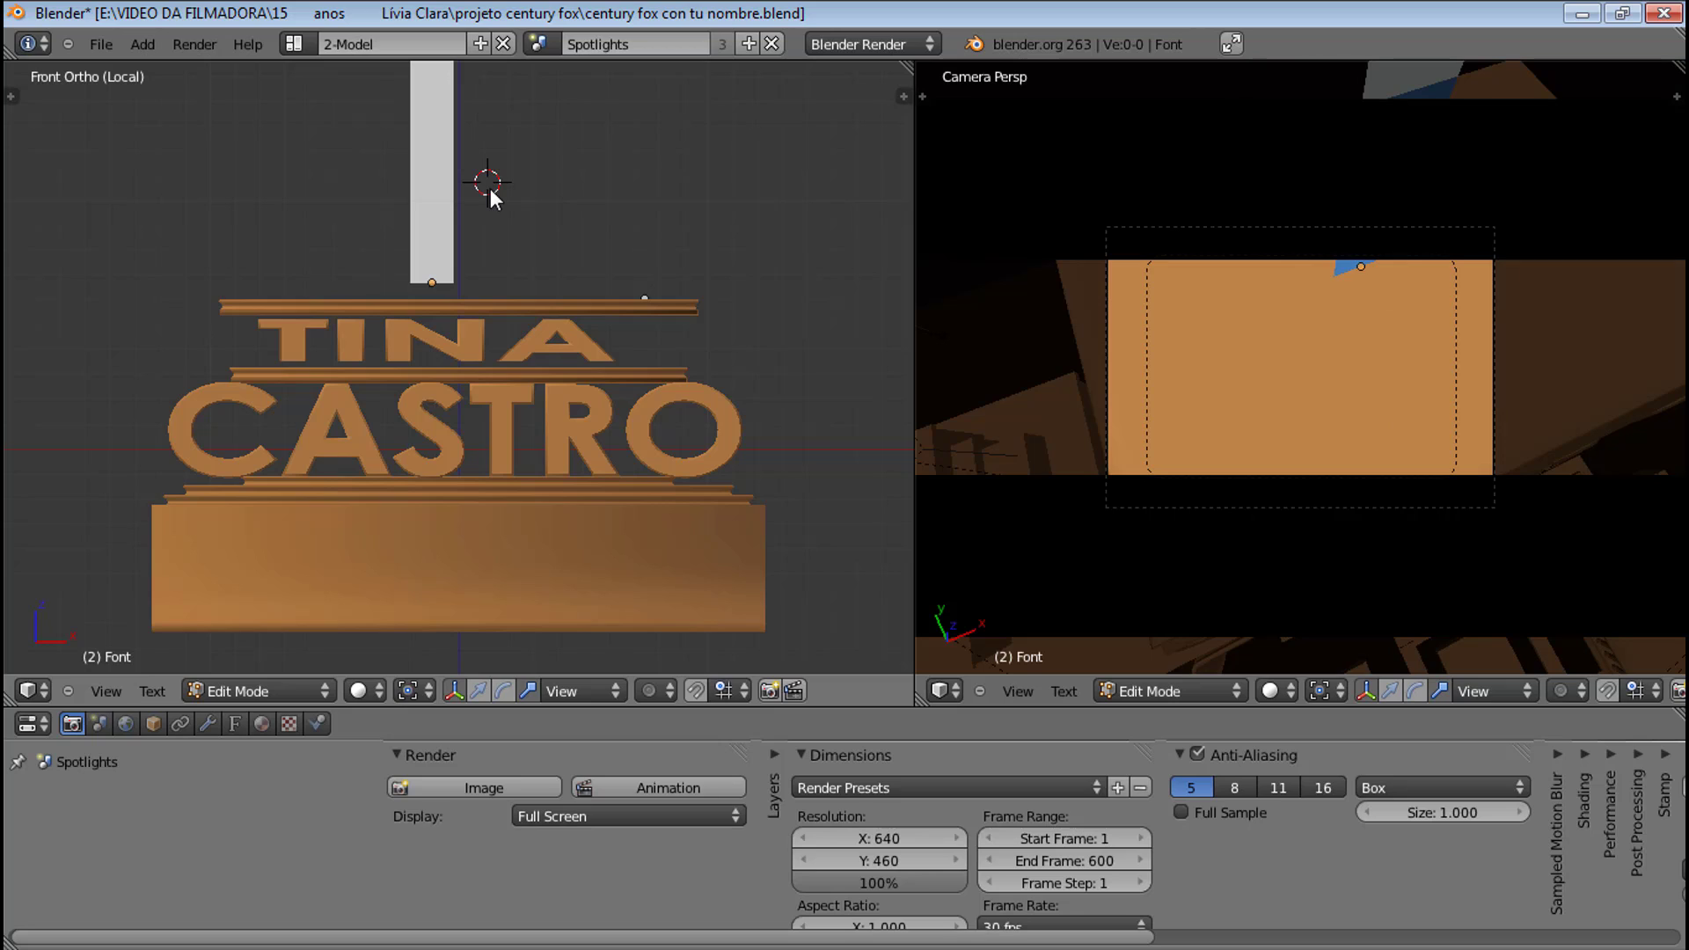
type("15")
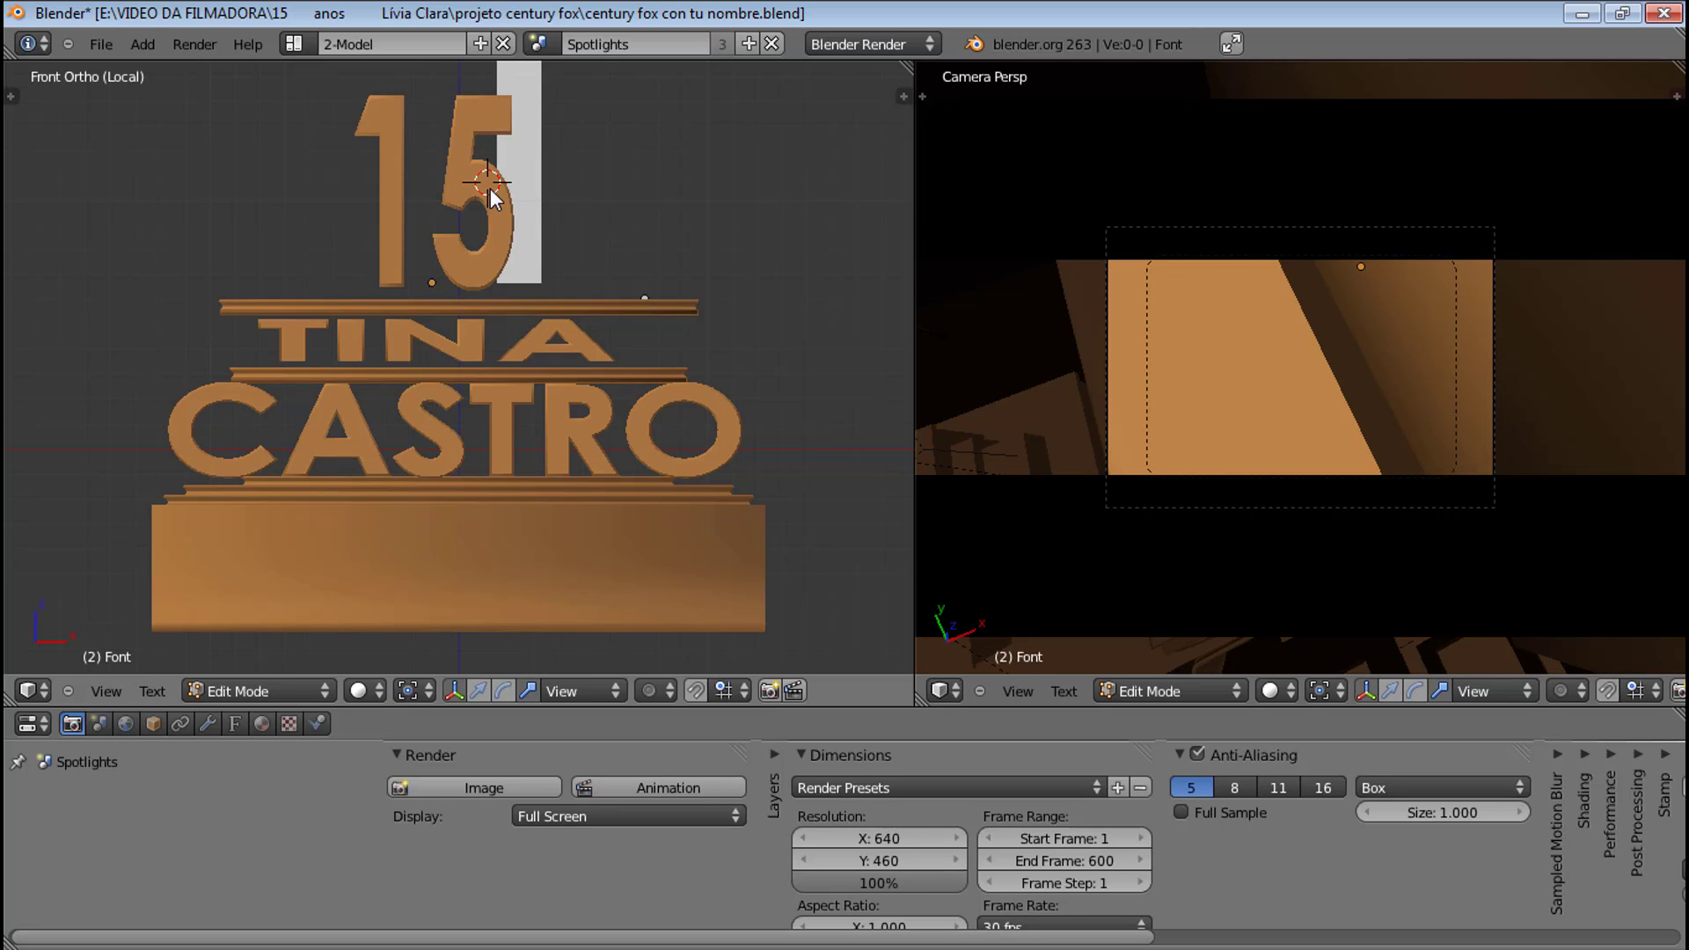
left_click(476, 338)
key("Tab")
- Replace the text of the middle line, between the two ledges, with "ANOS"
right_click(530, 334)
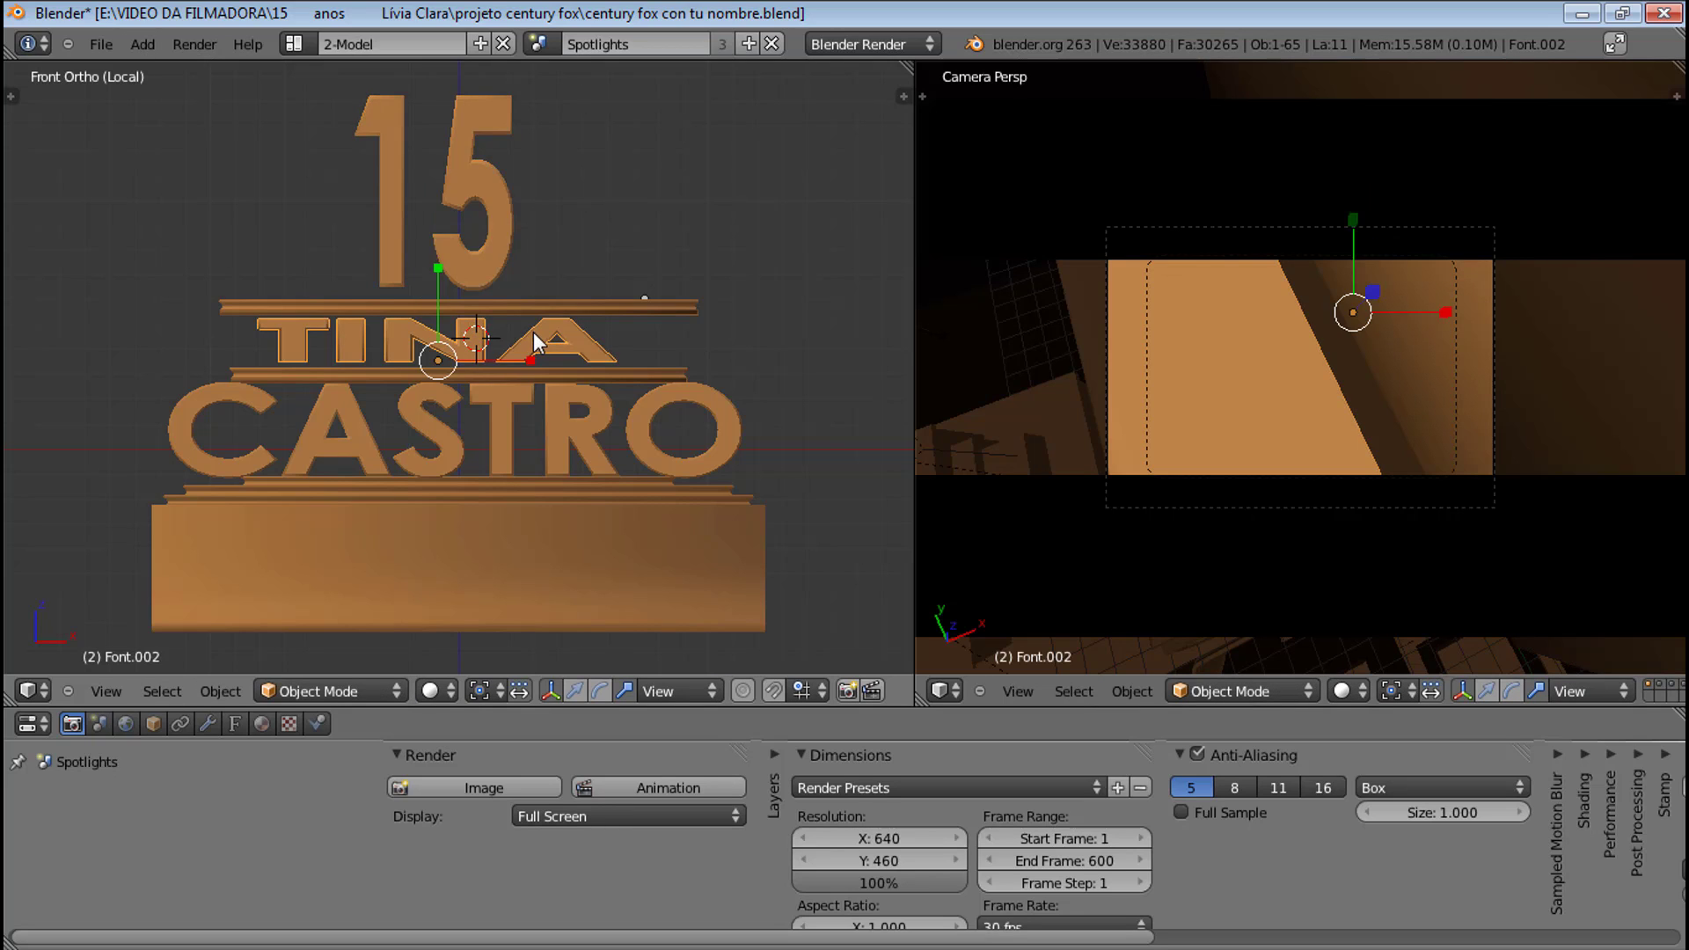
key("Tab")
key("BackSpace")
key("BackSpace")
key("BackSpace")
key("BackSpace")
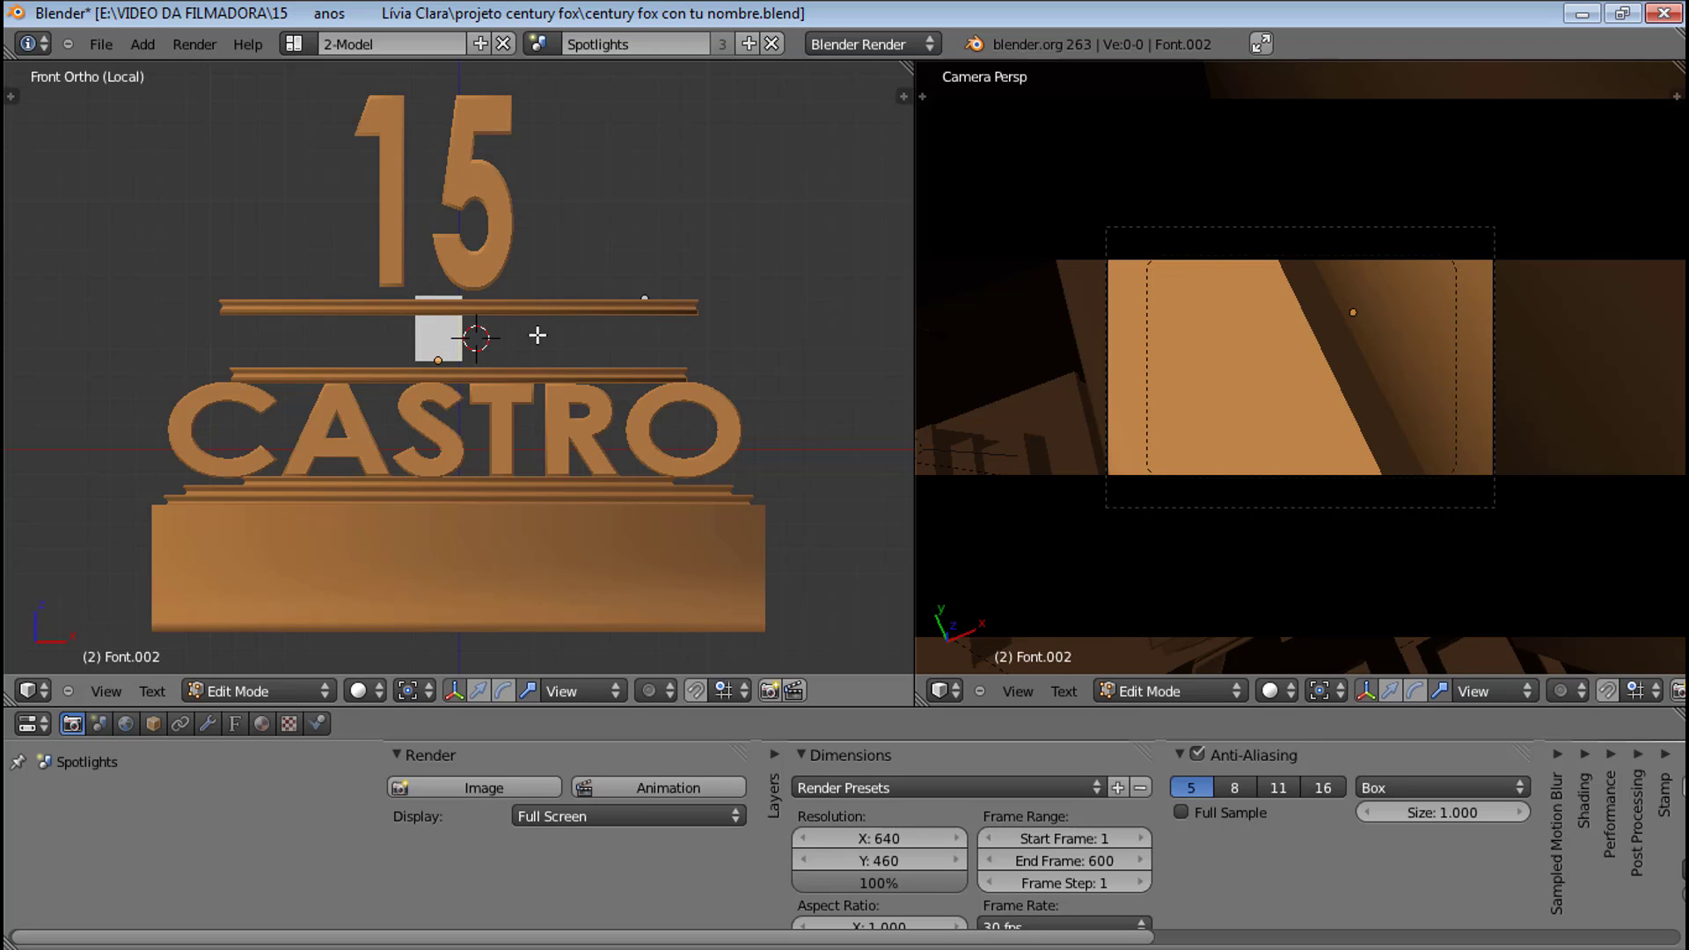
type("ANOS")
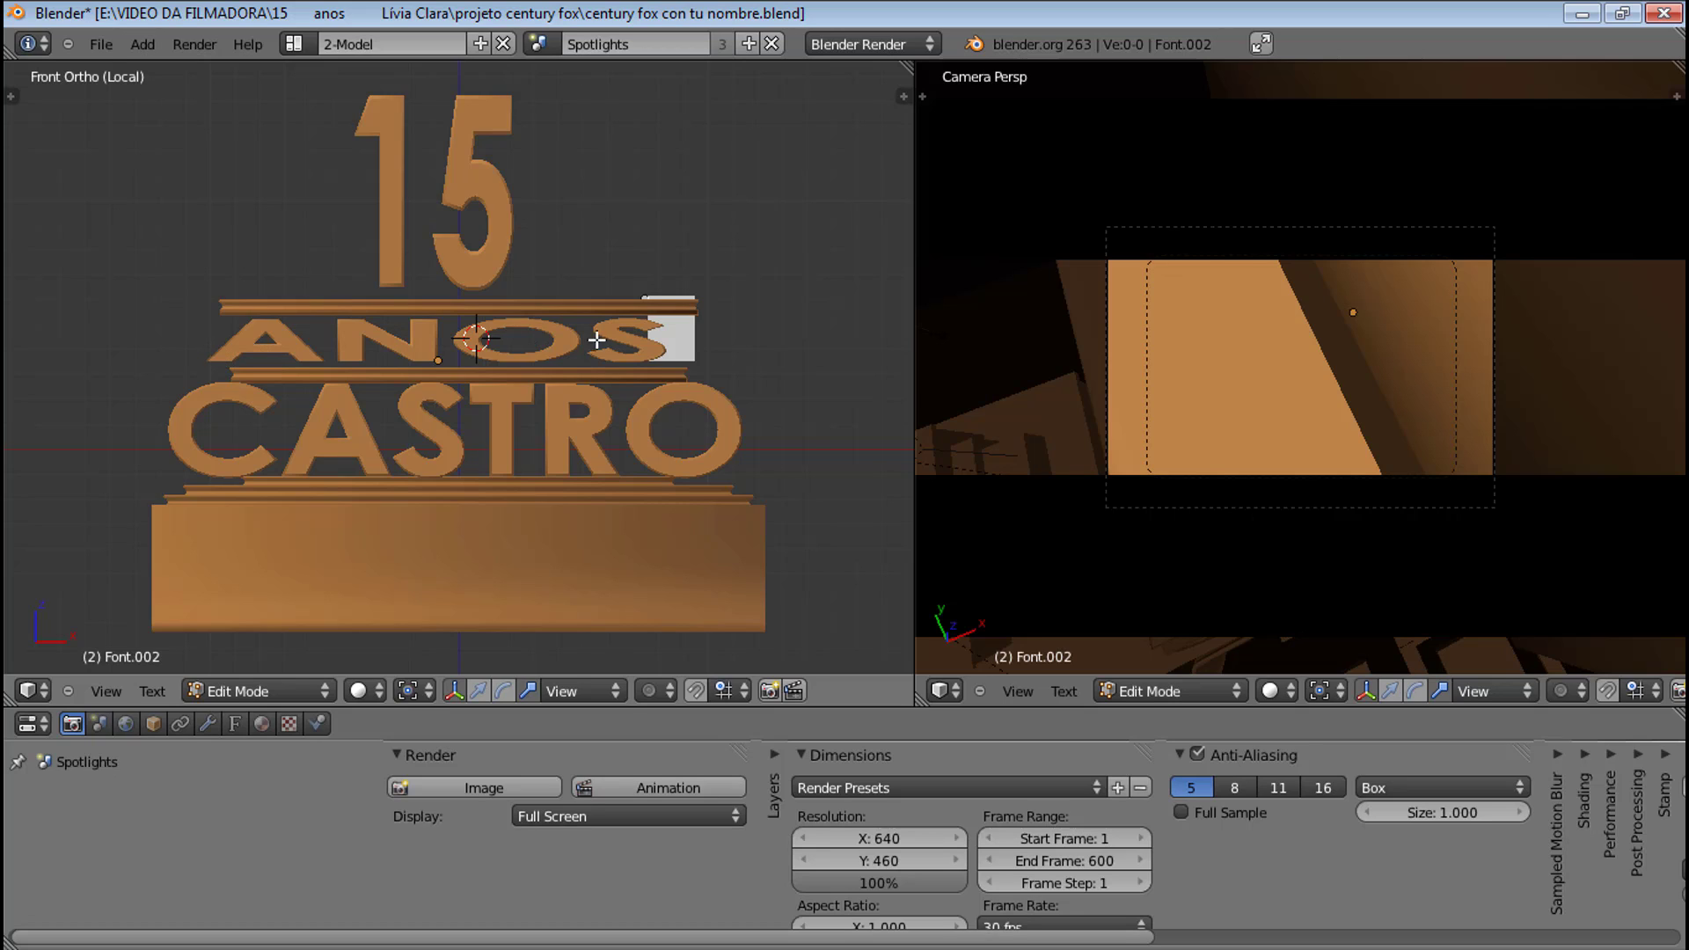
left_click(427, 335)
key("Tab")
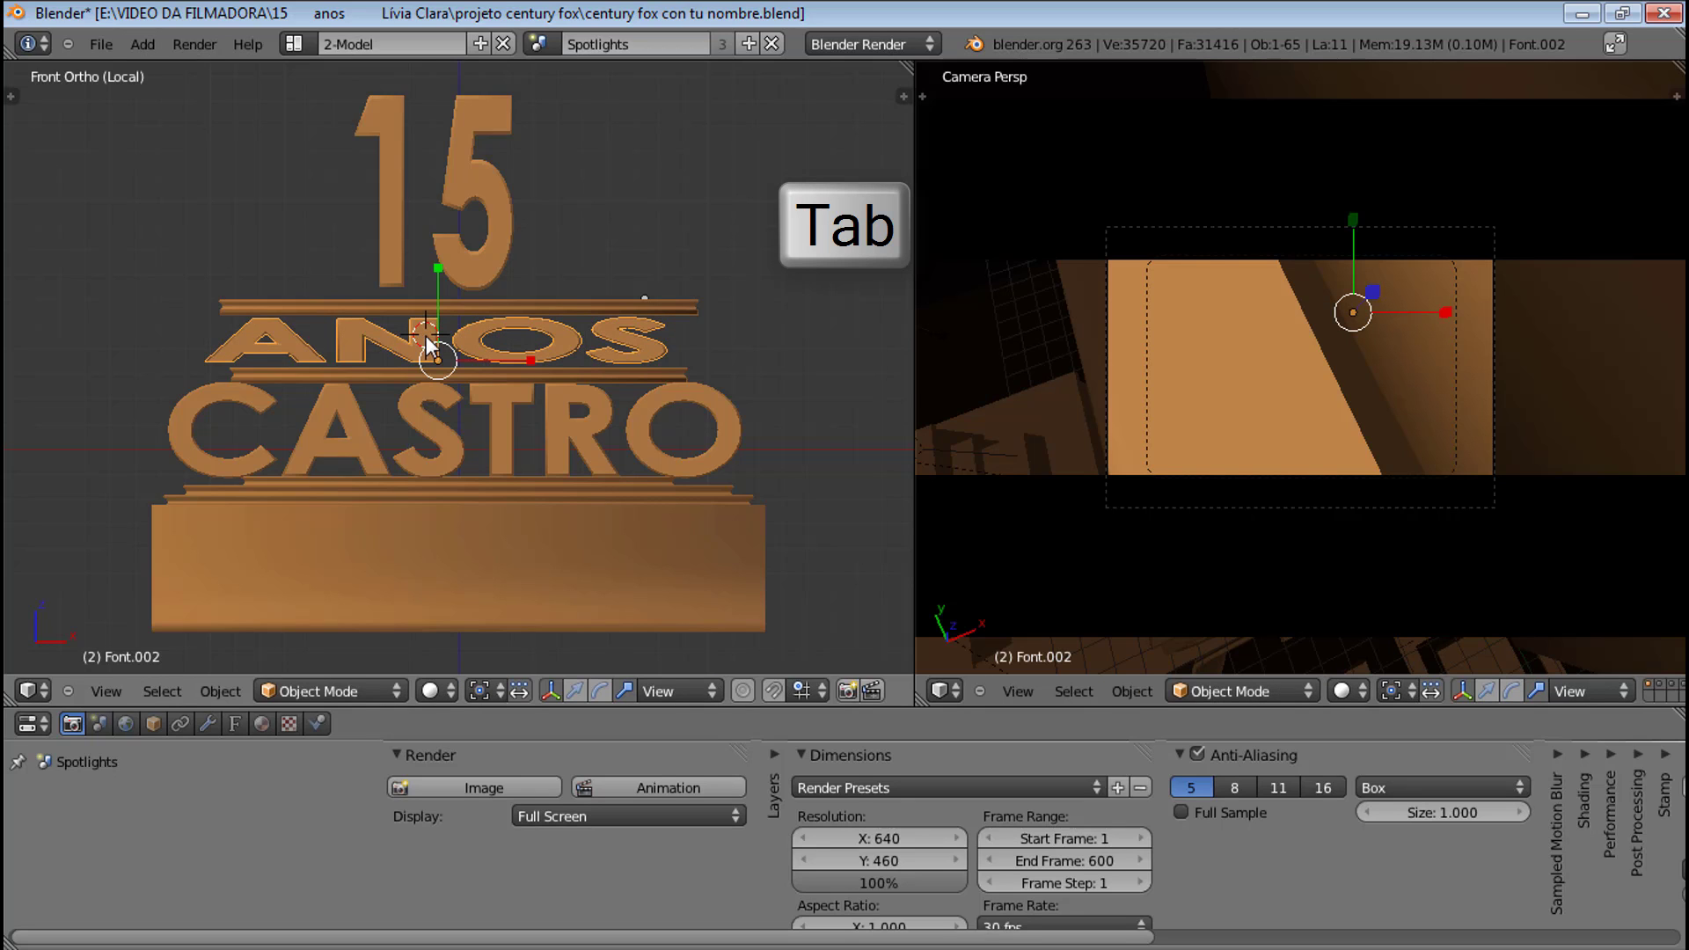
mouse_move(429, 345)
left_mouse_down()
mouse_move(457, 341)
mouse_move(455, 409)
mouse_move(454, 340)
left_mouse_up()
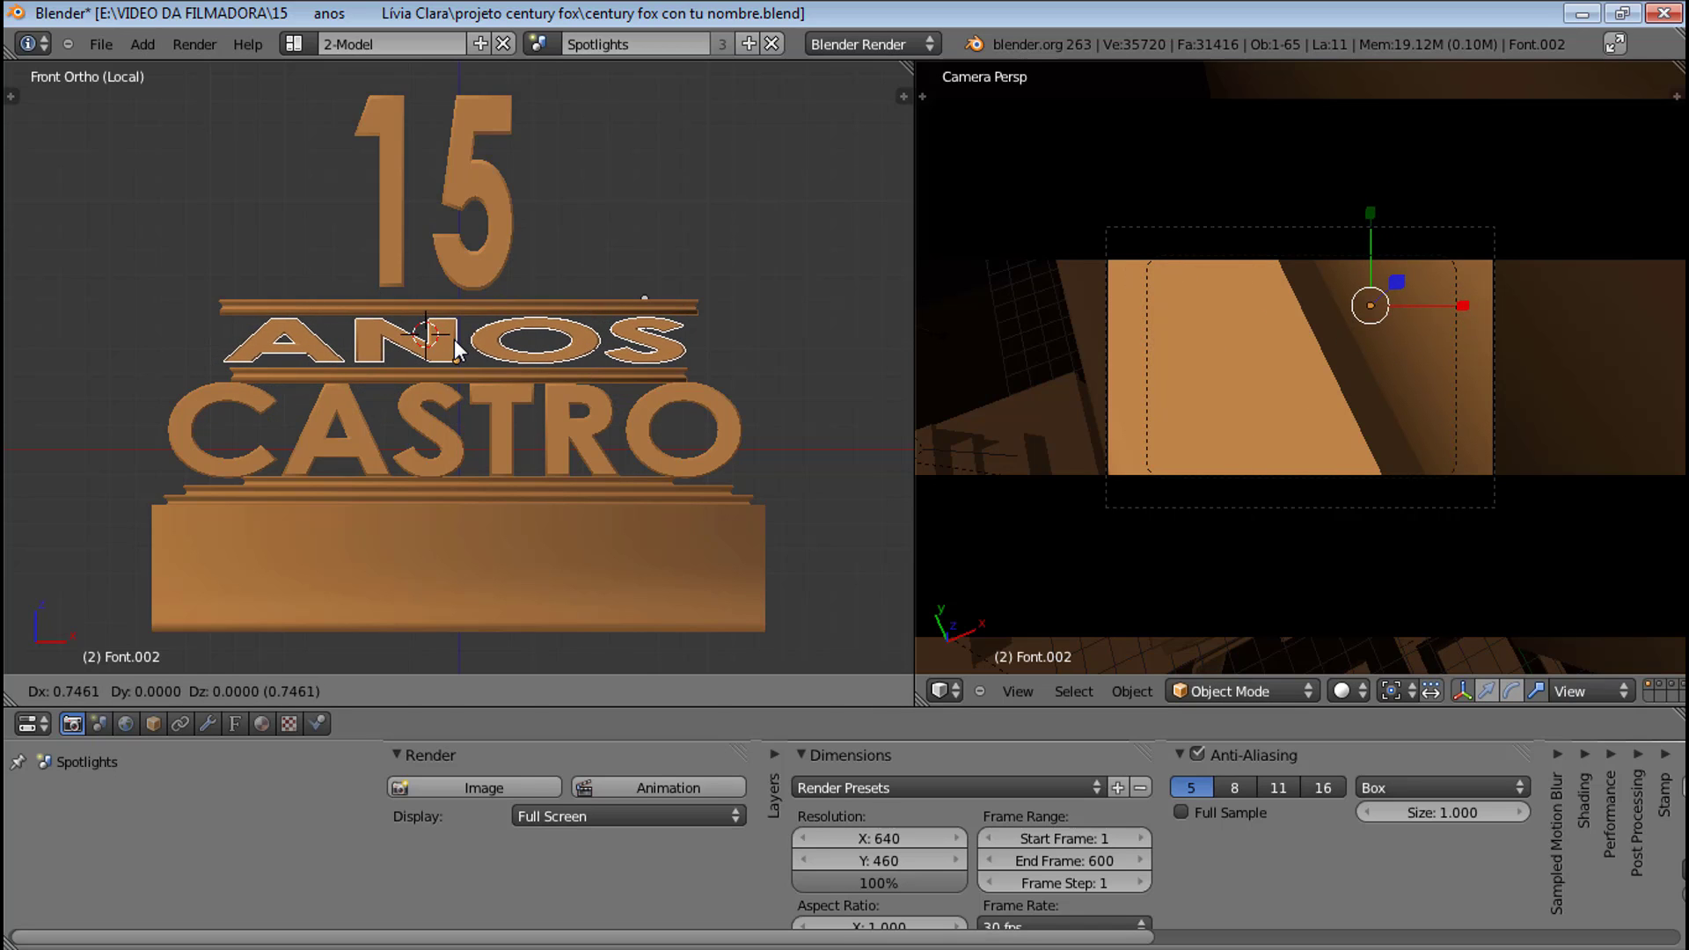
right_click(456, 350)
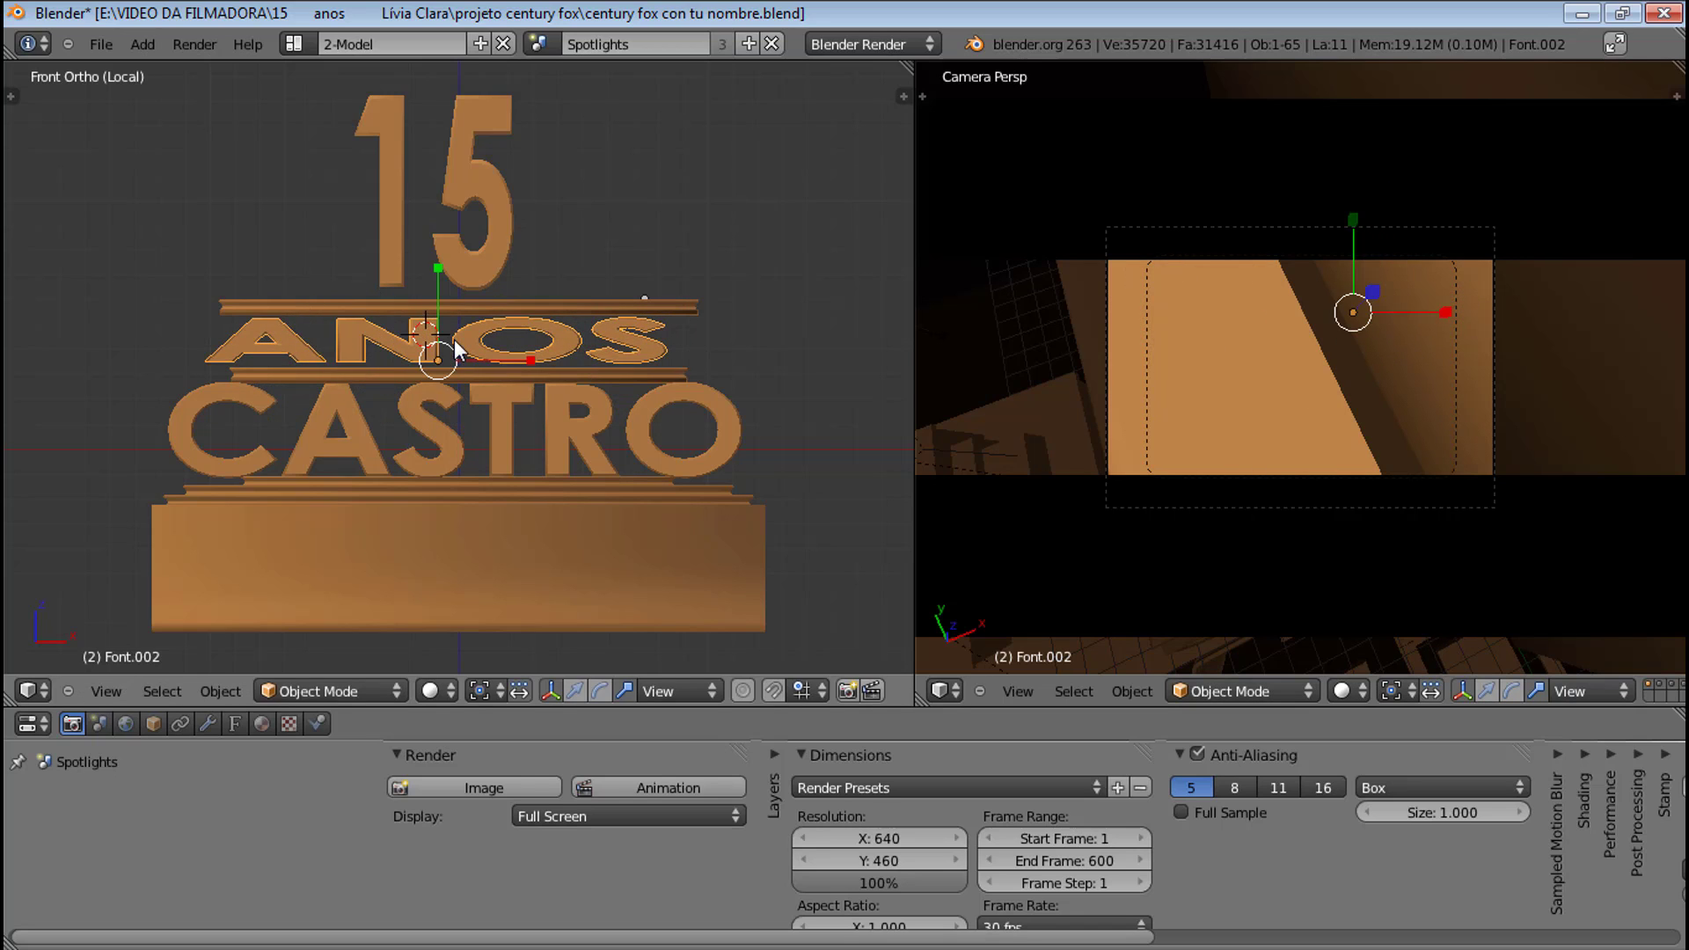
- Replace the large bottom line above the base with the celebrant's first name in capital letters
right_click(641, 415)
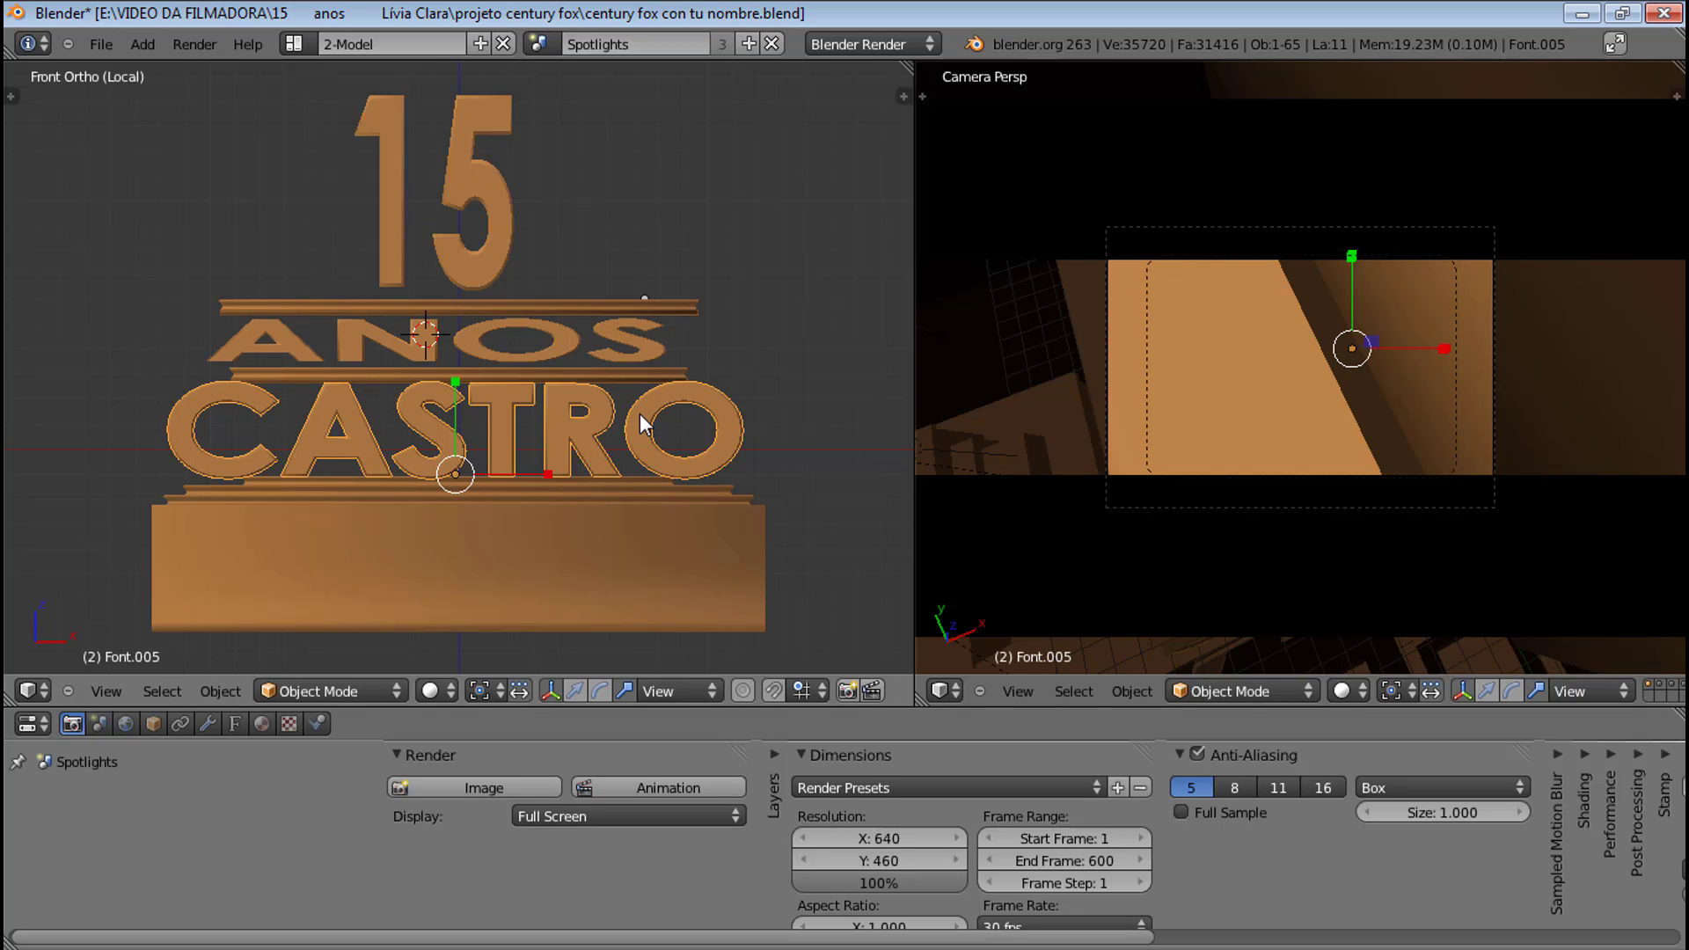
key("Tab")
key("BackSpace")
key("BackSpace")
key("BackSpace")
key("BackSpace")
key("BackSpace")
key("BackSpace")
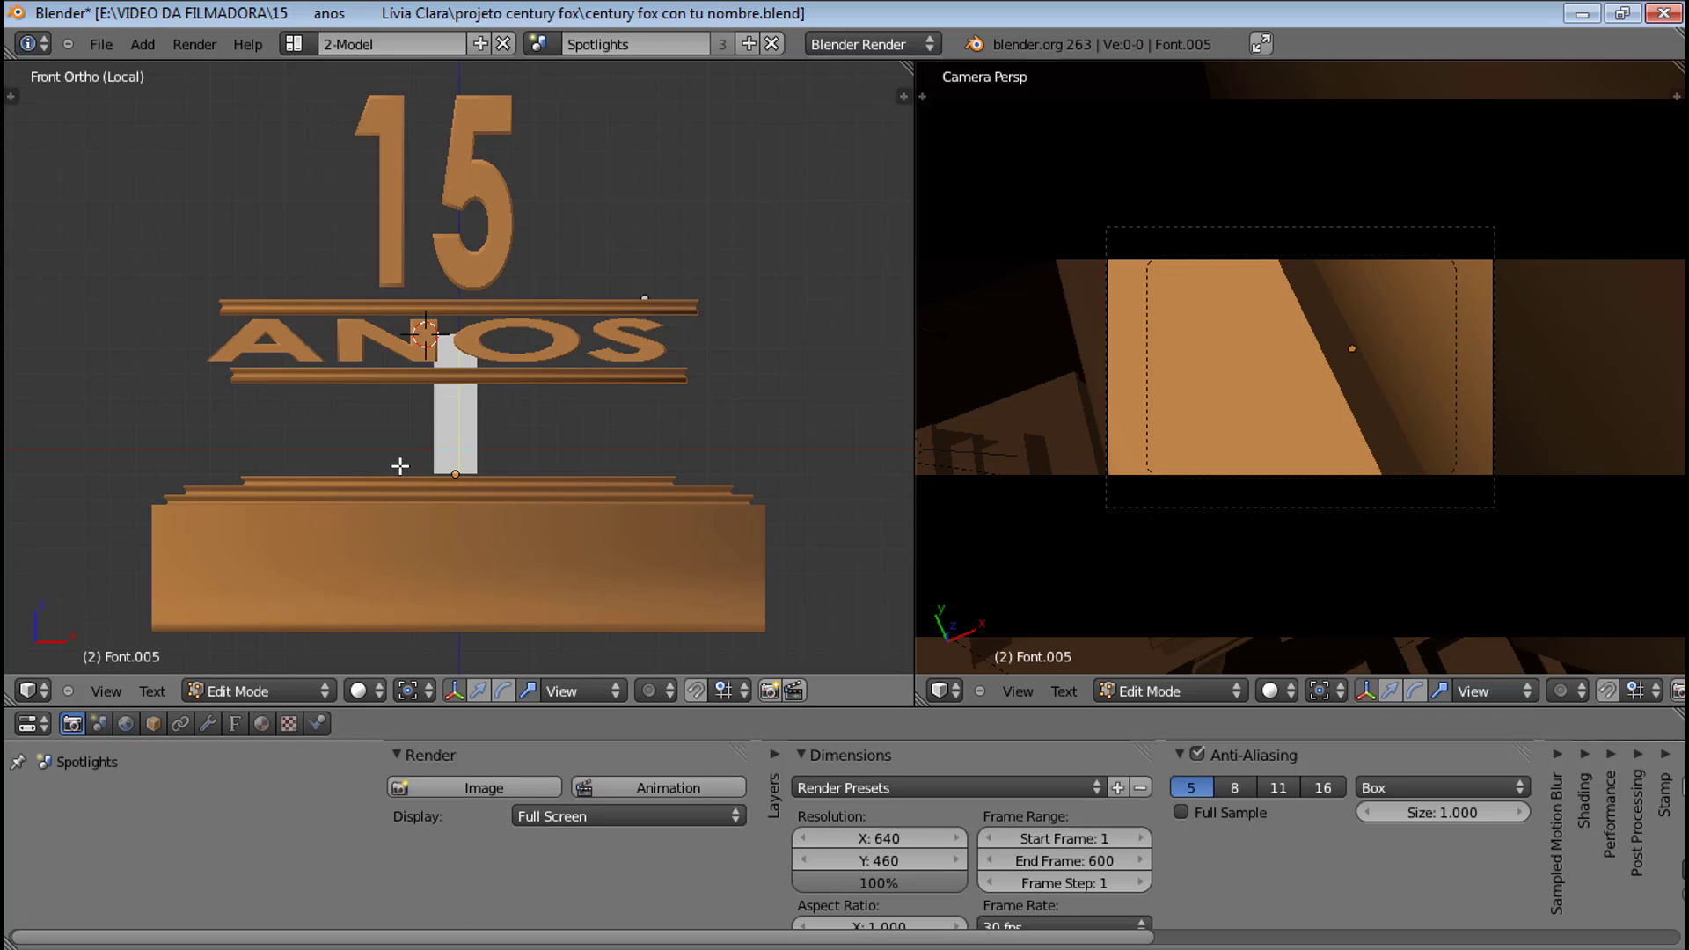
type("L")
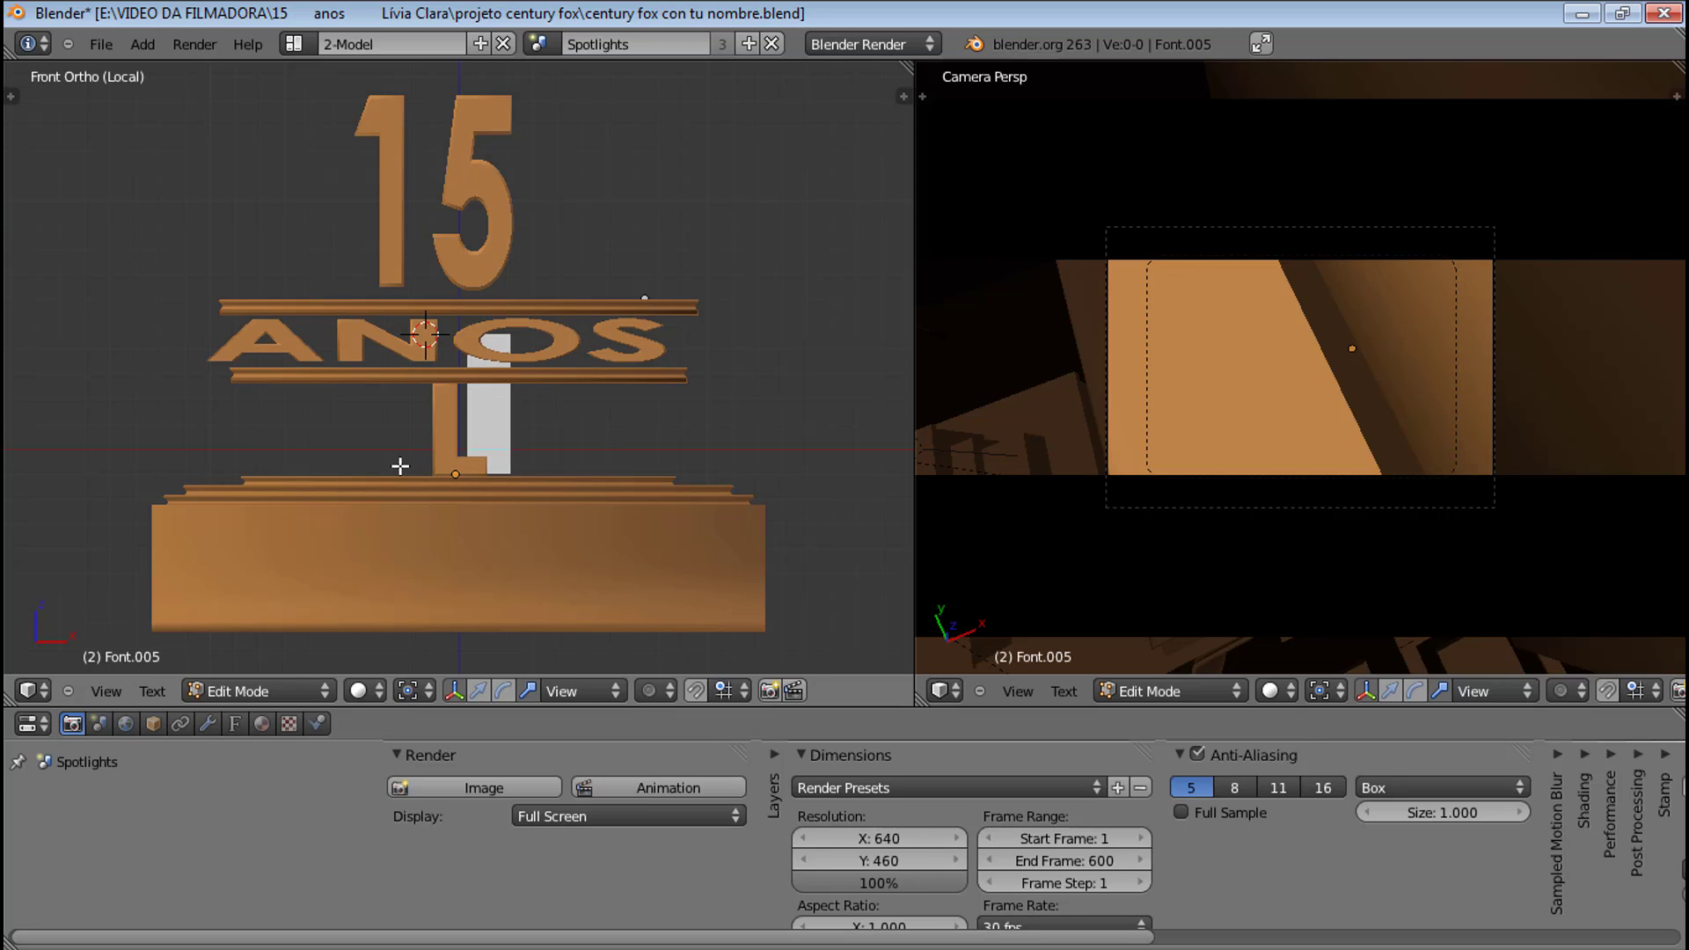
type("IVIA")
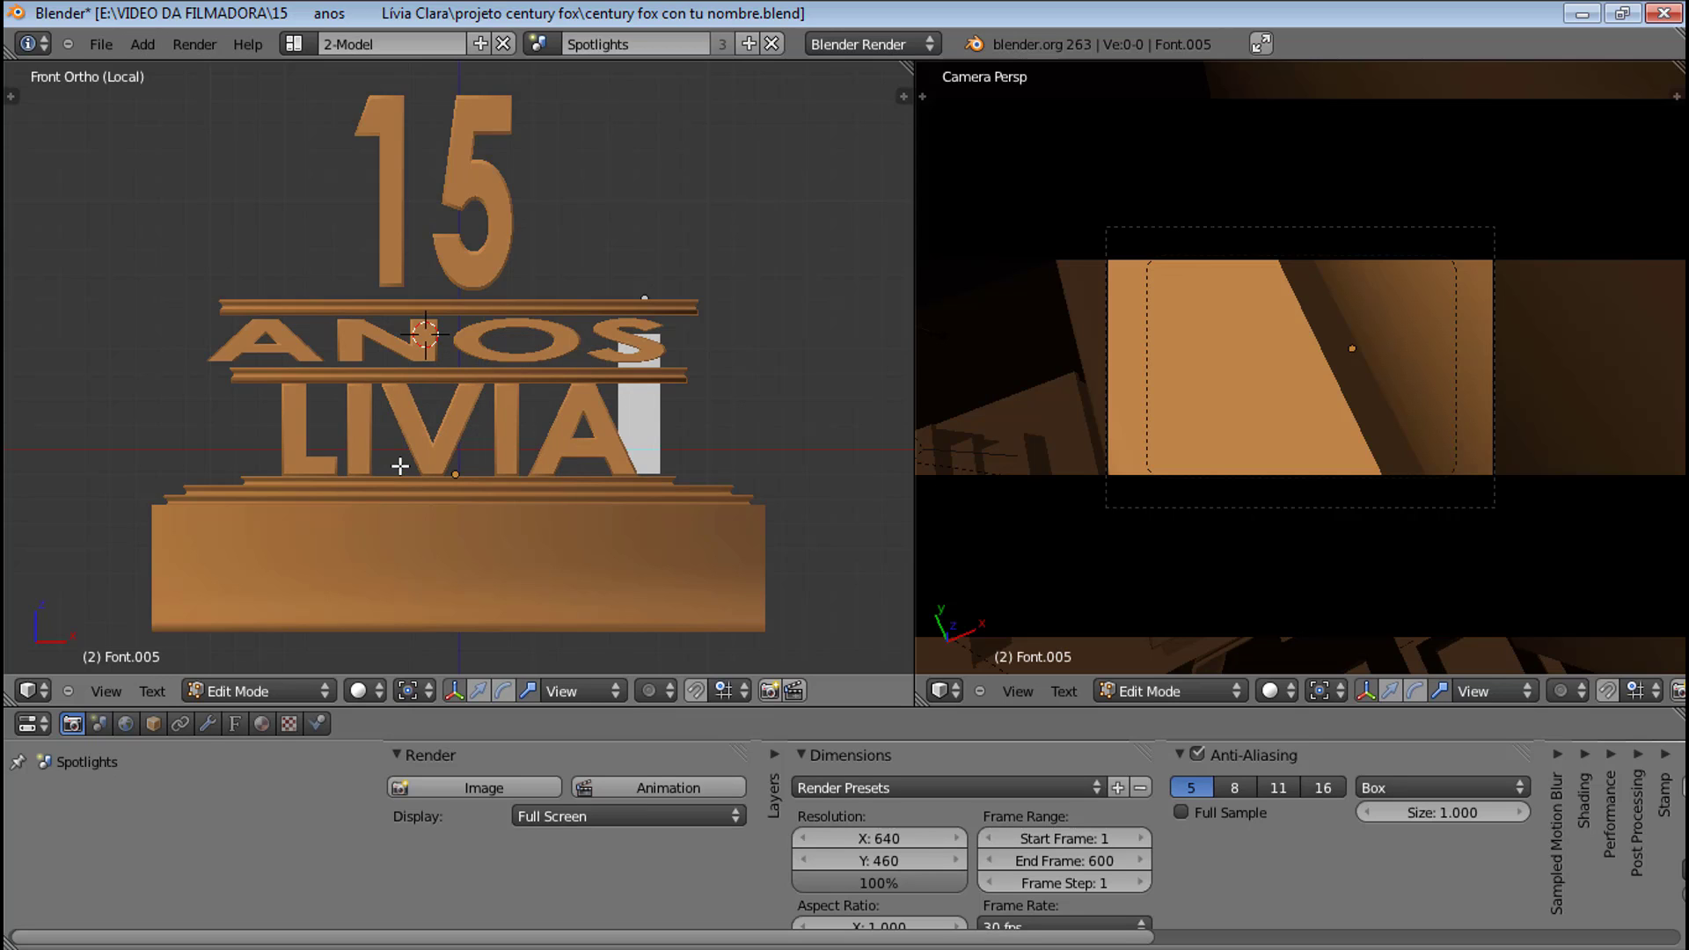
- Re-enter the name on the bottom line in lowercase after its initial, using an accented "í", and return to Object Mode
key("BackSpace")
key("BackSpace")
key("BackSpace")
key("BackSpace")
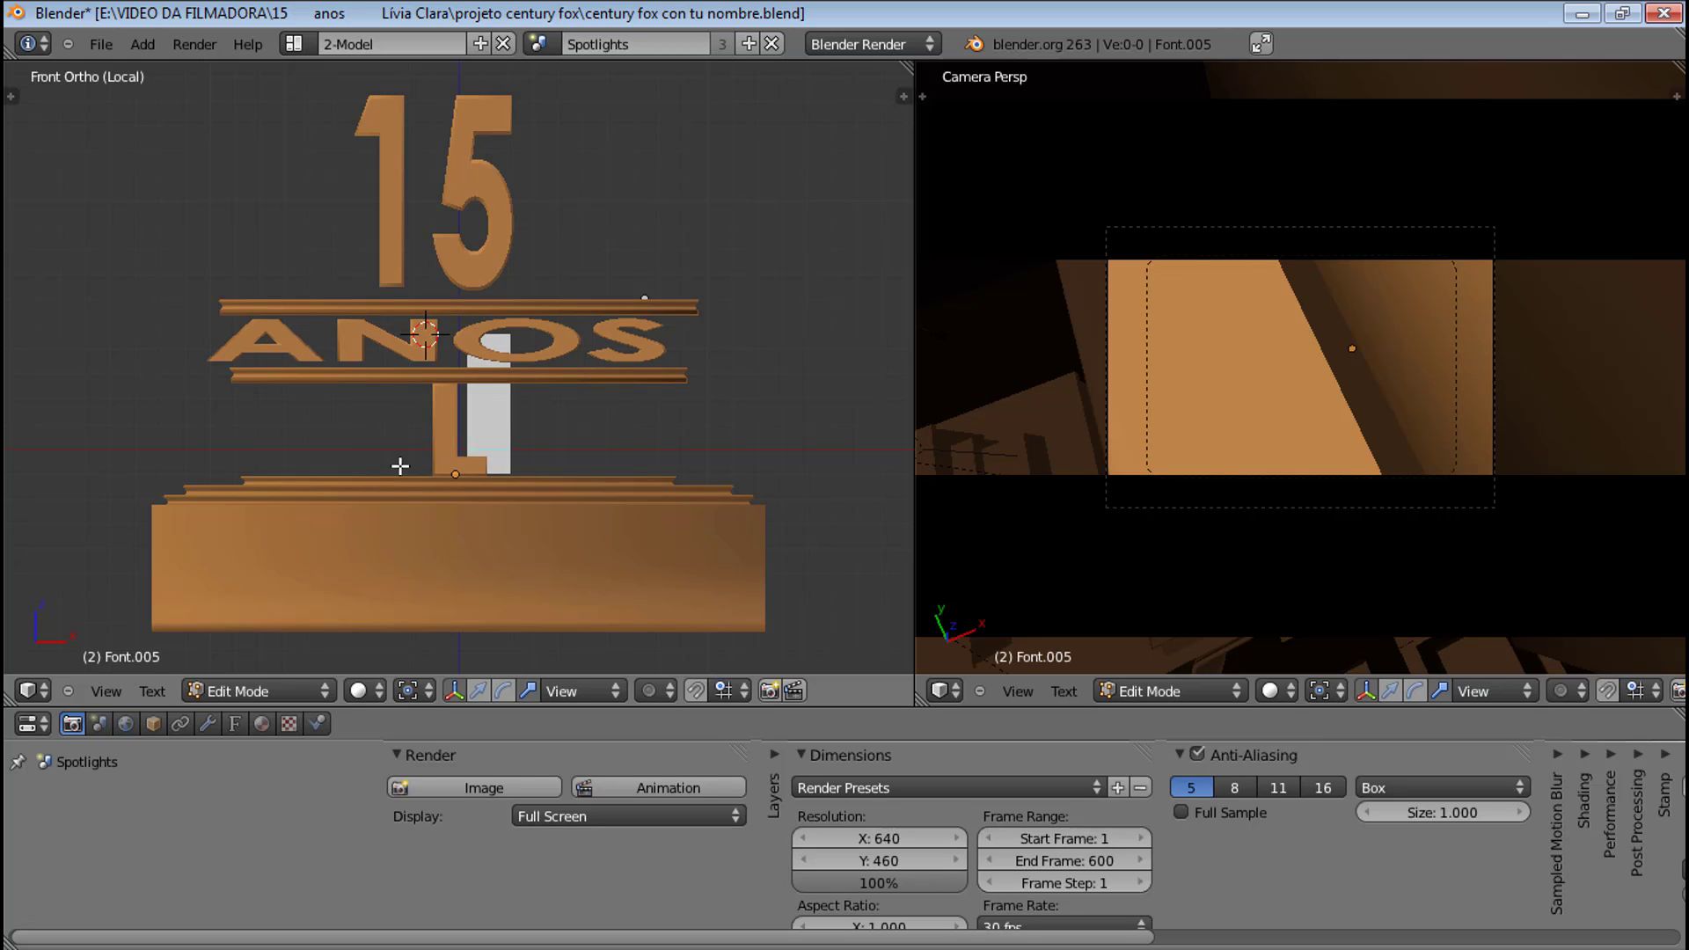
type("i")
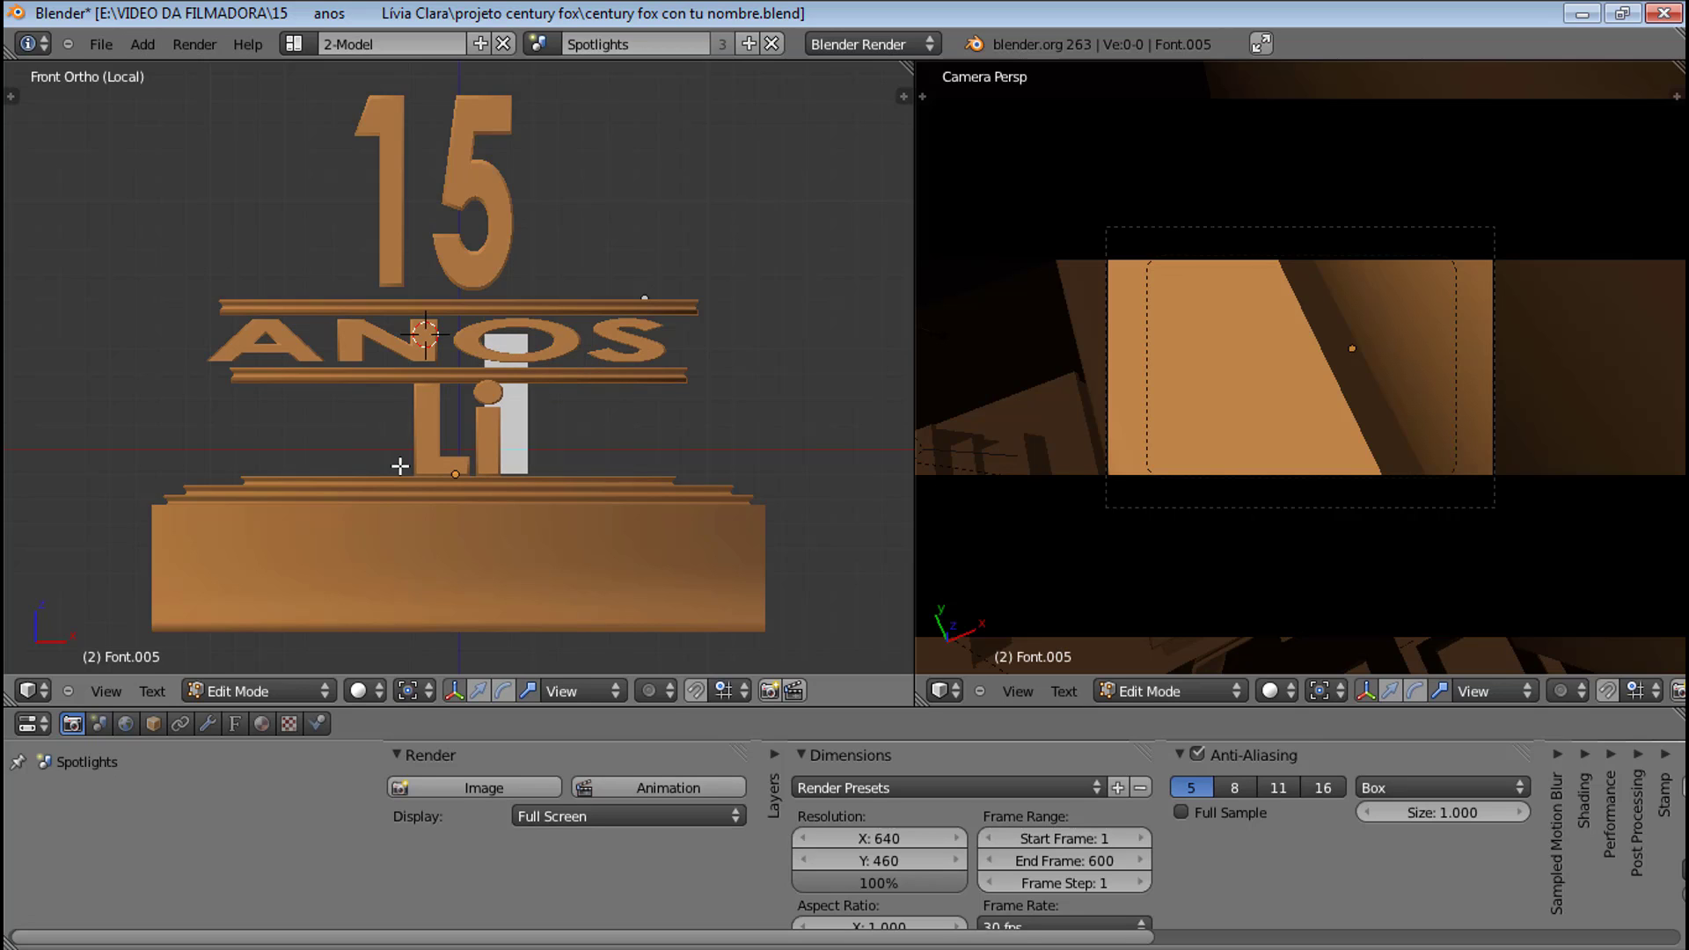
key("BackSpace")
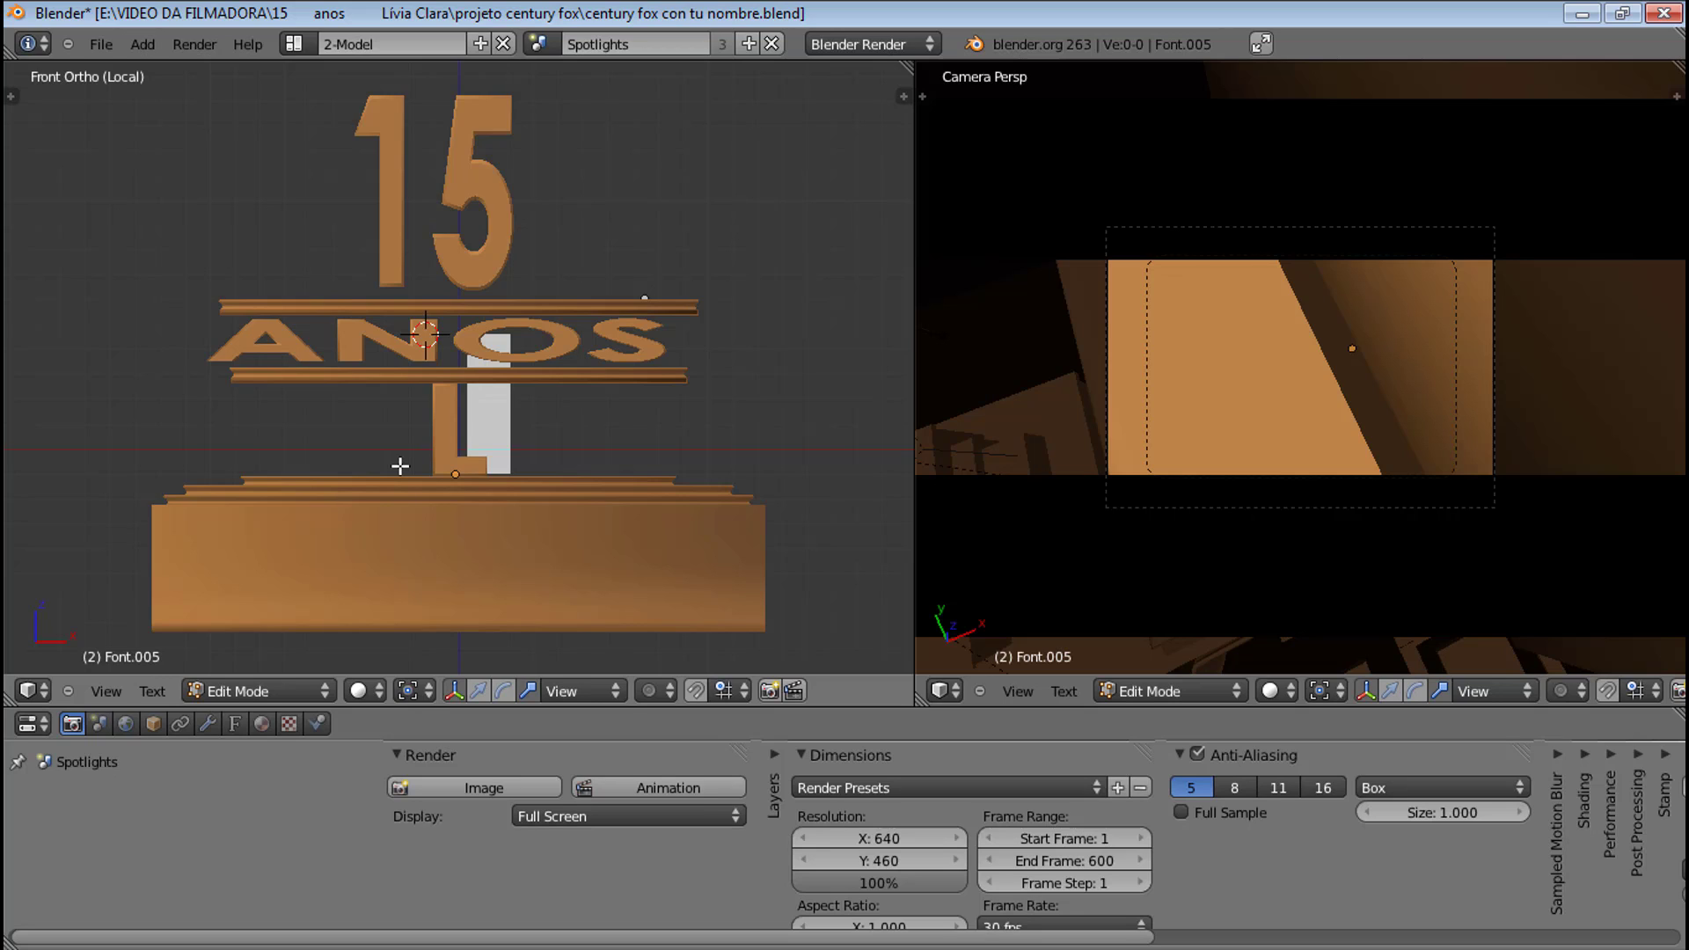
type("í")
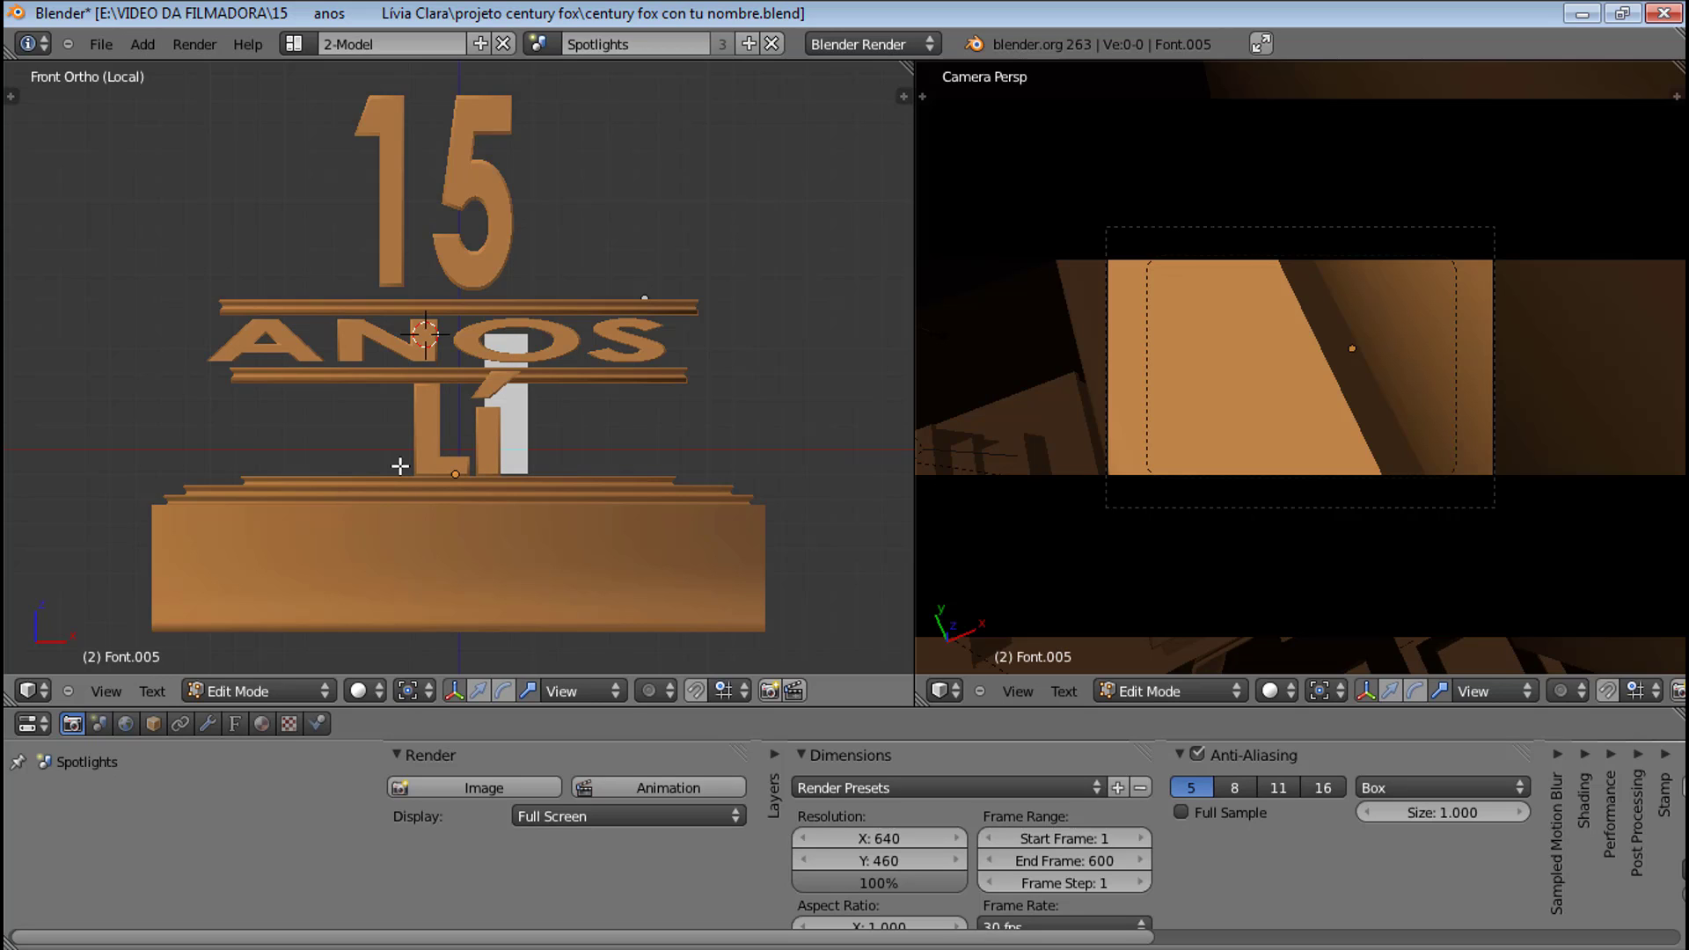
type("via")
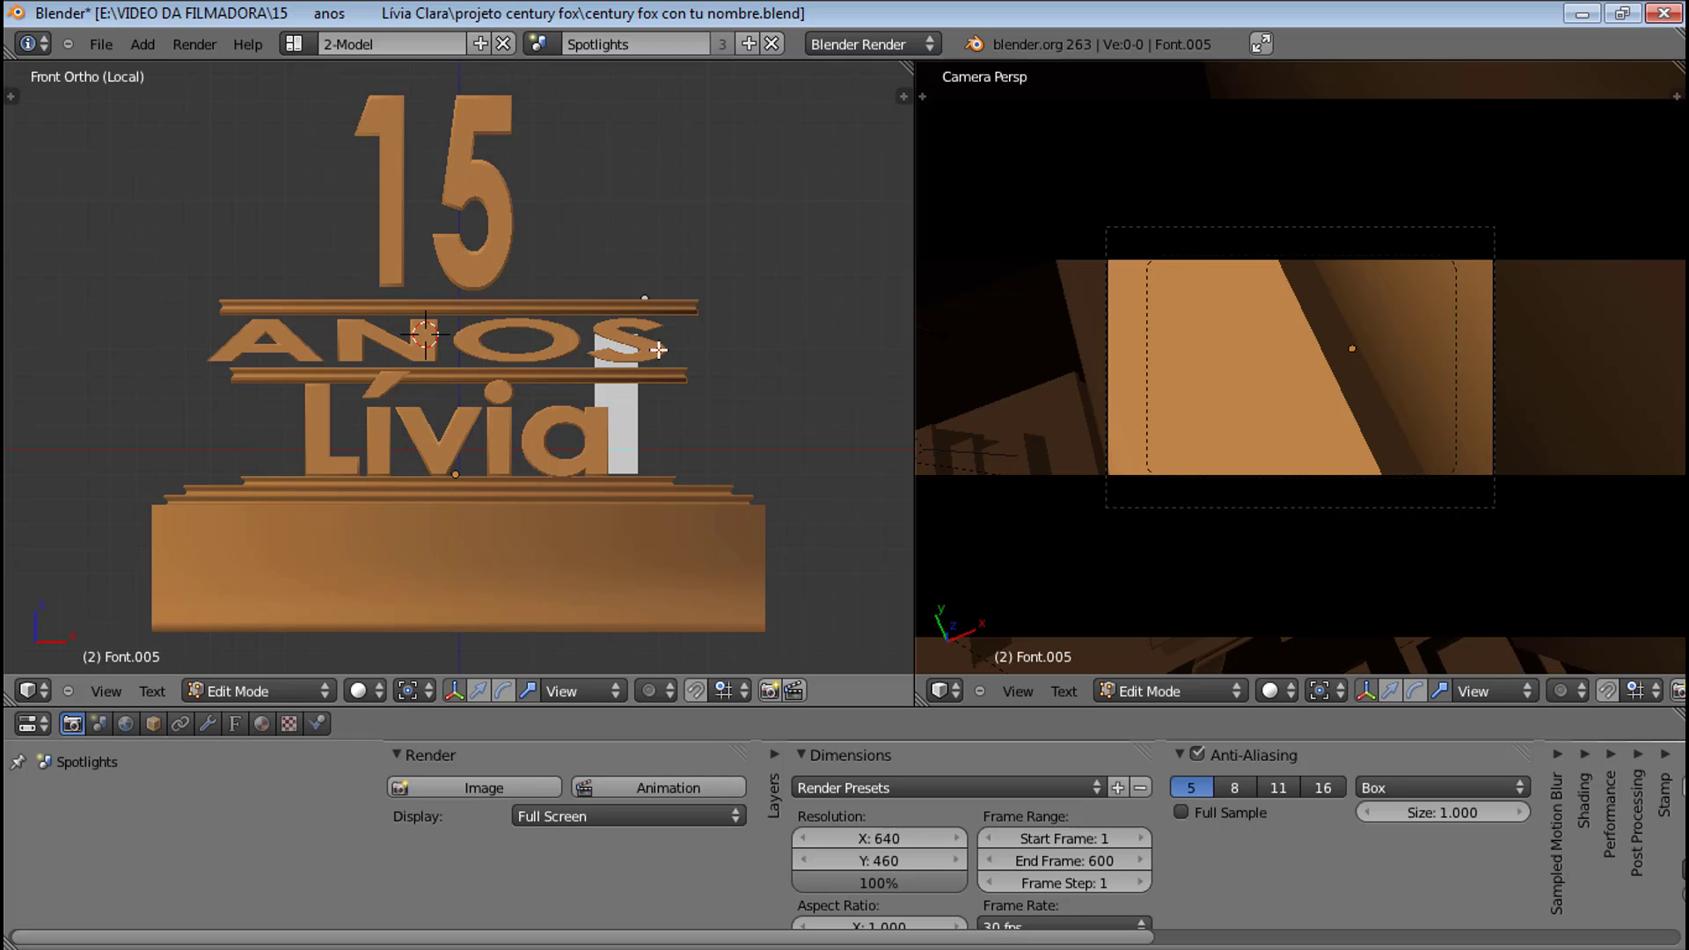
key("Tab")
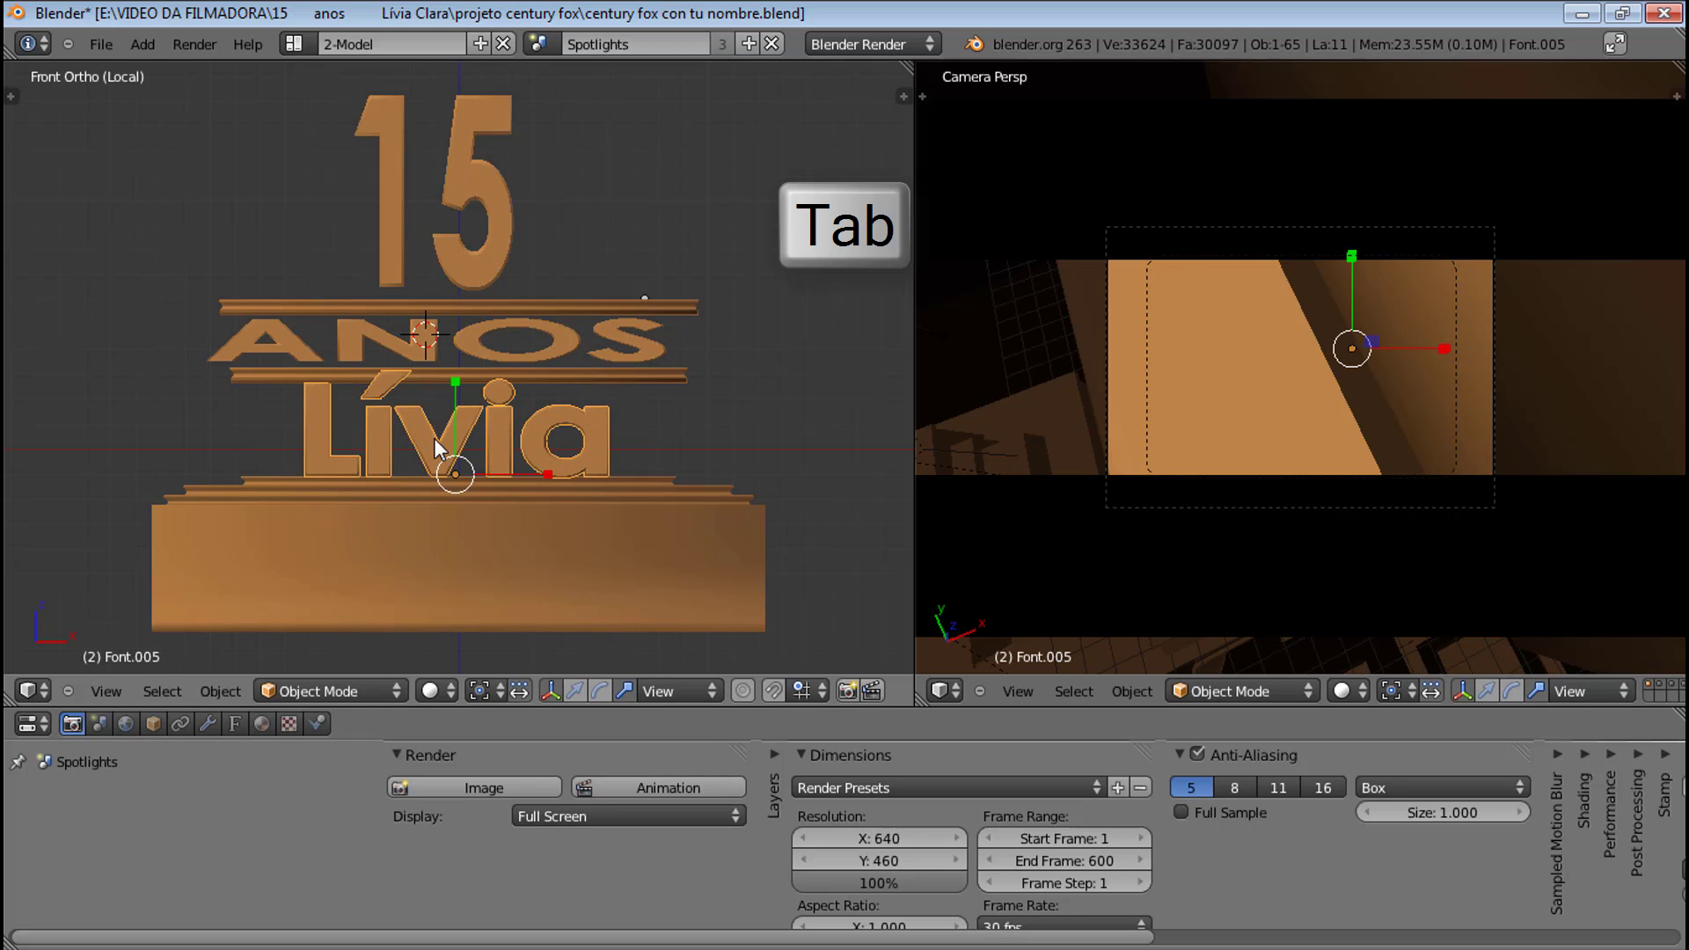
- Stretch the name on the bottom line horizontally to nearly the width of the ledge above it
left_click_drag(549, 472, 591, 478)
right_click(563, 473)
right_click(591, 478)
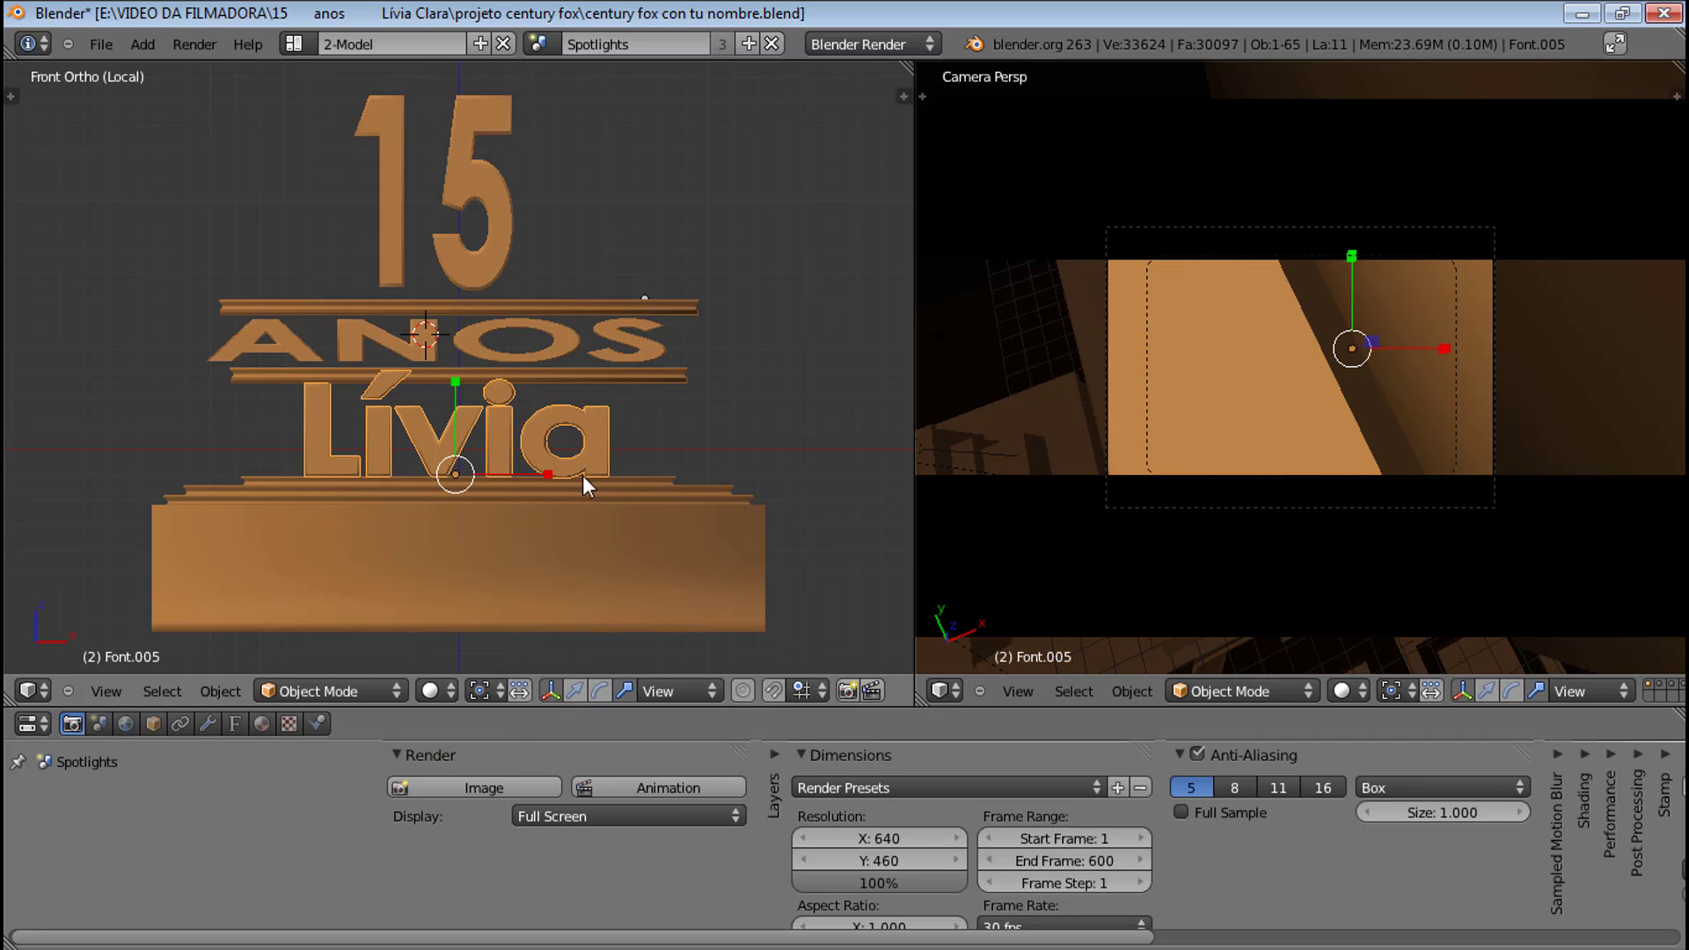
left_click_drag(551, 475, 588, 481)
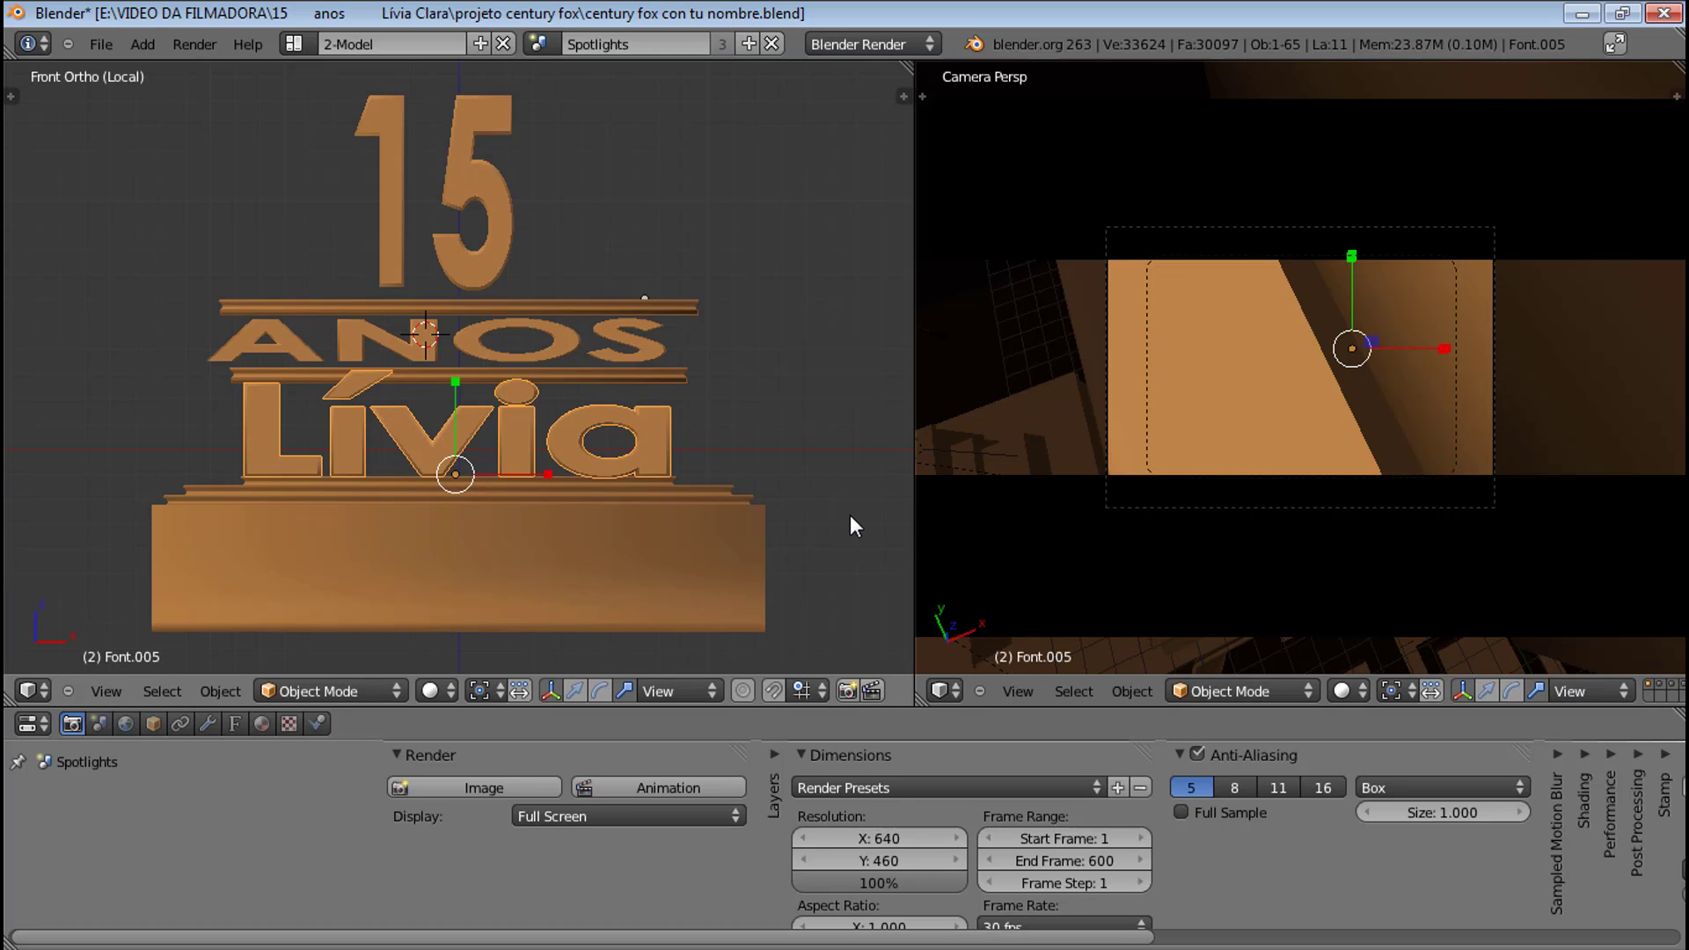
- Set the camera view's viewport shading to Texture, previewing the animation before and after the change
key("alt+a")
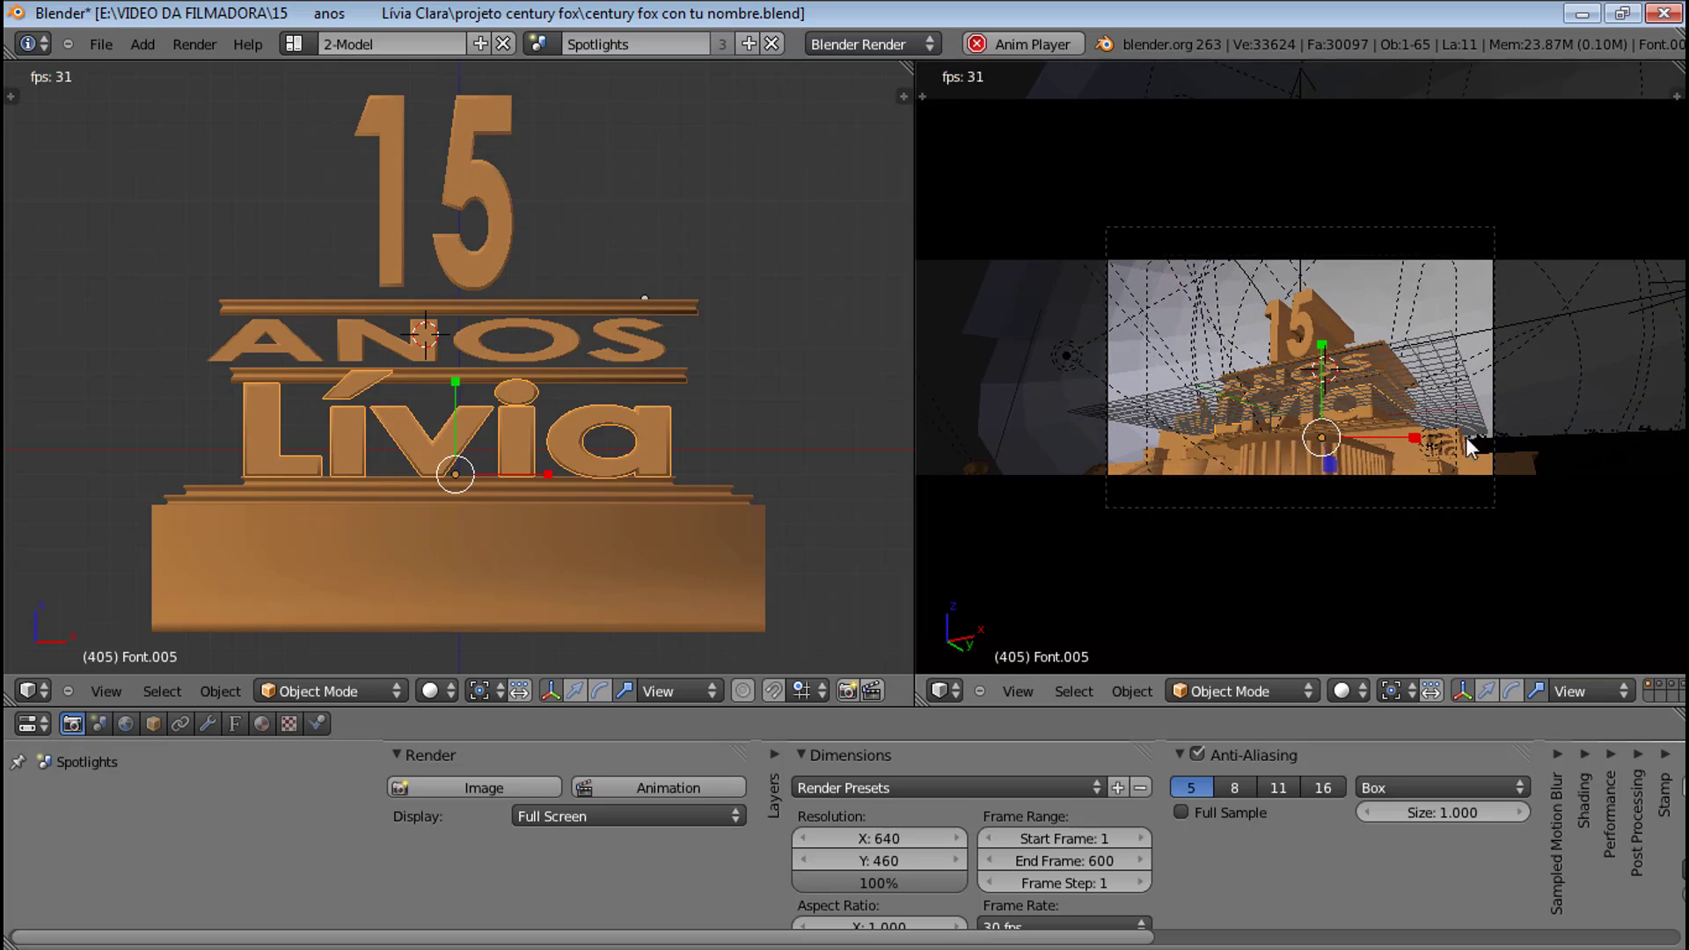
left_click(995, 48)
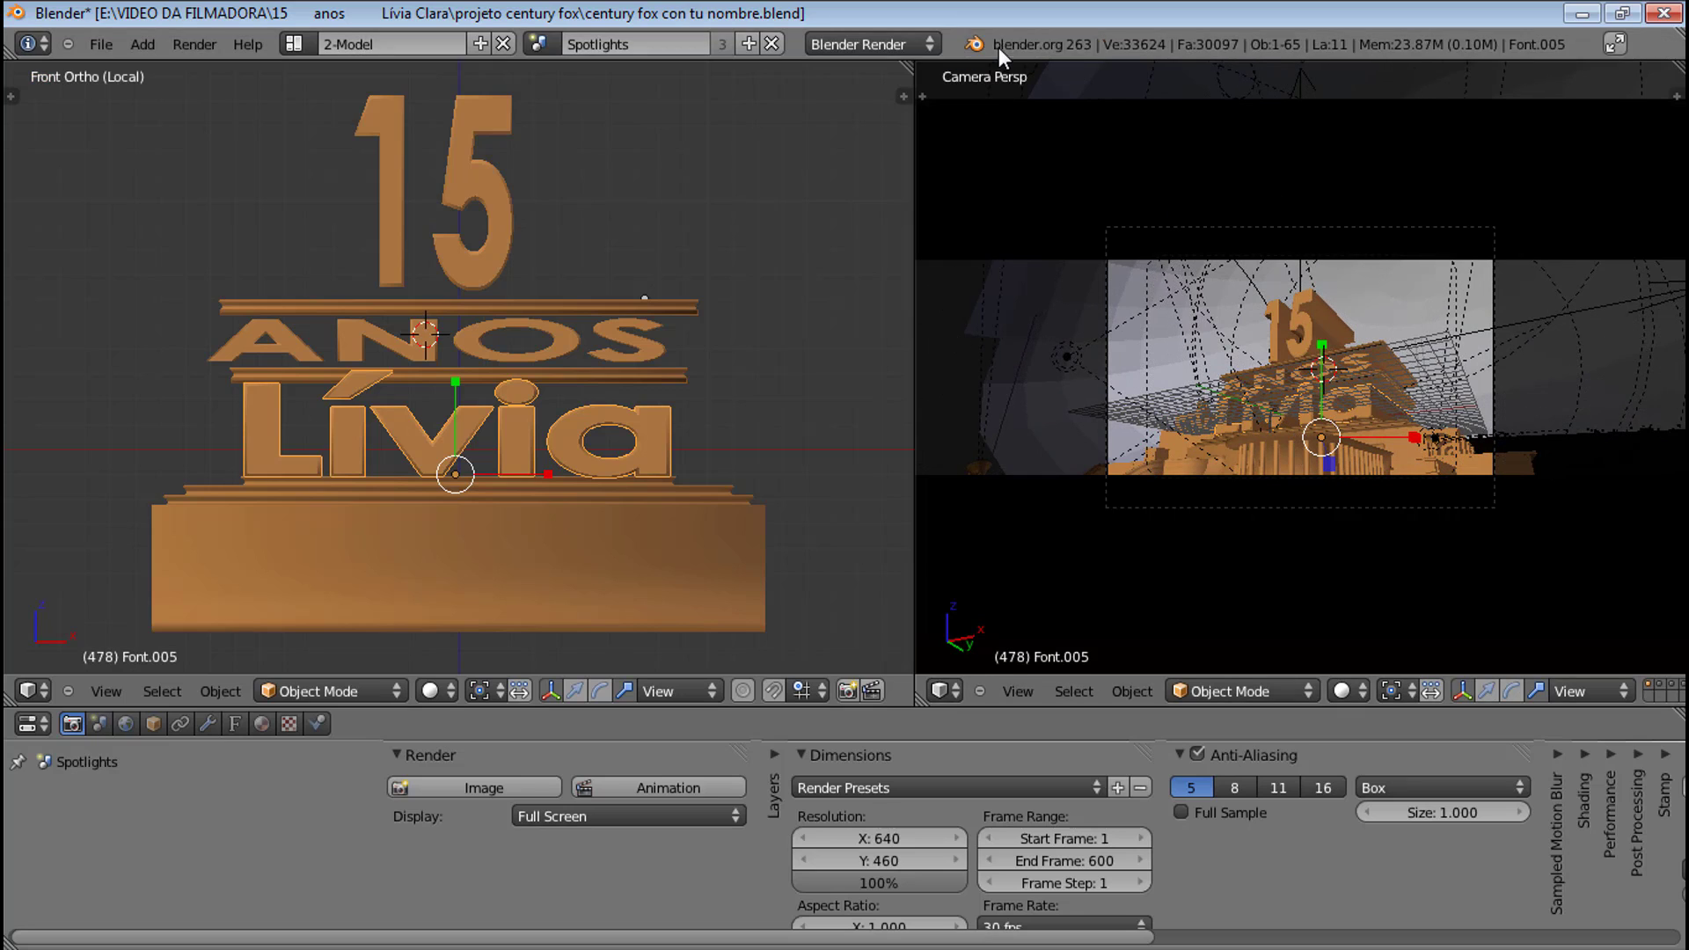
left_click(1344, 689)
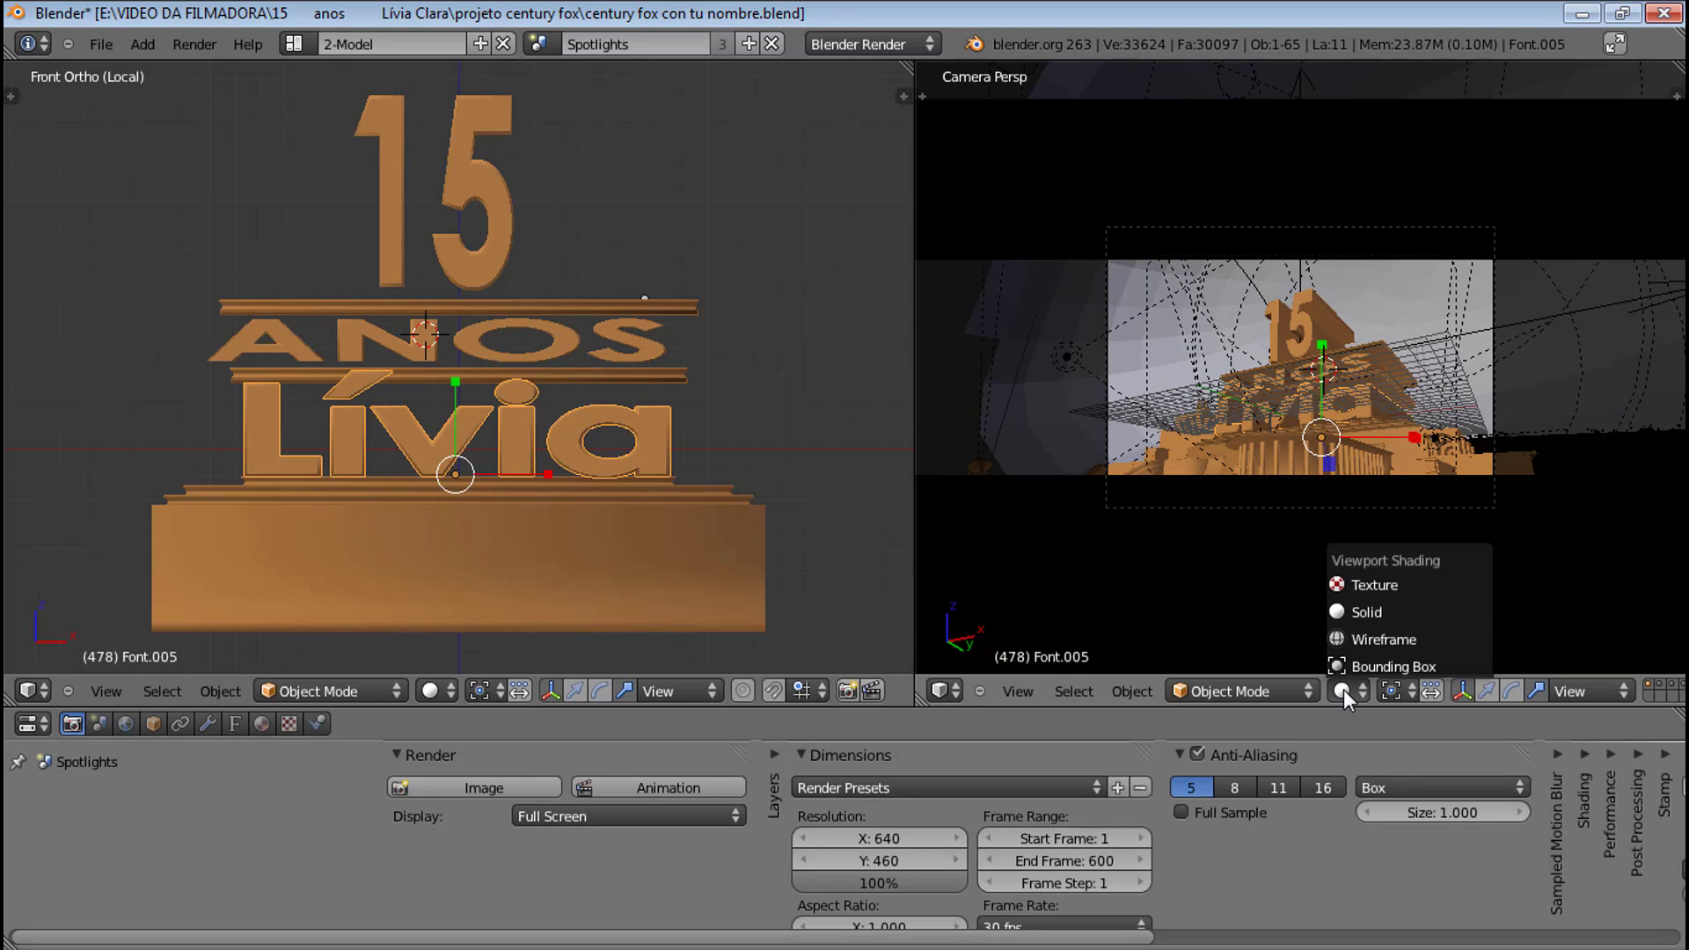
left_click(1392, 586)
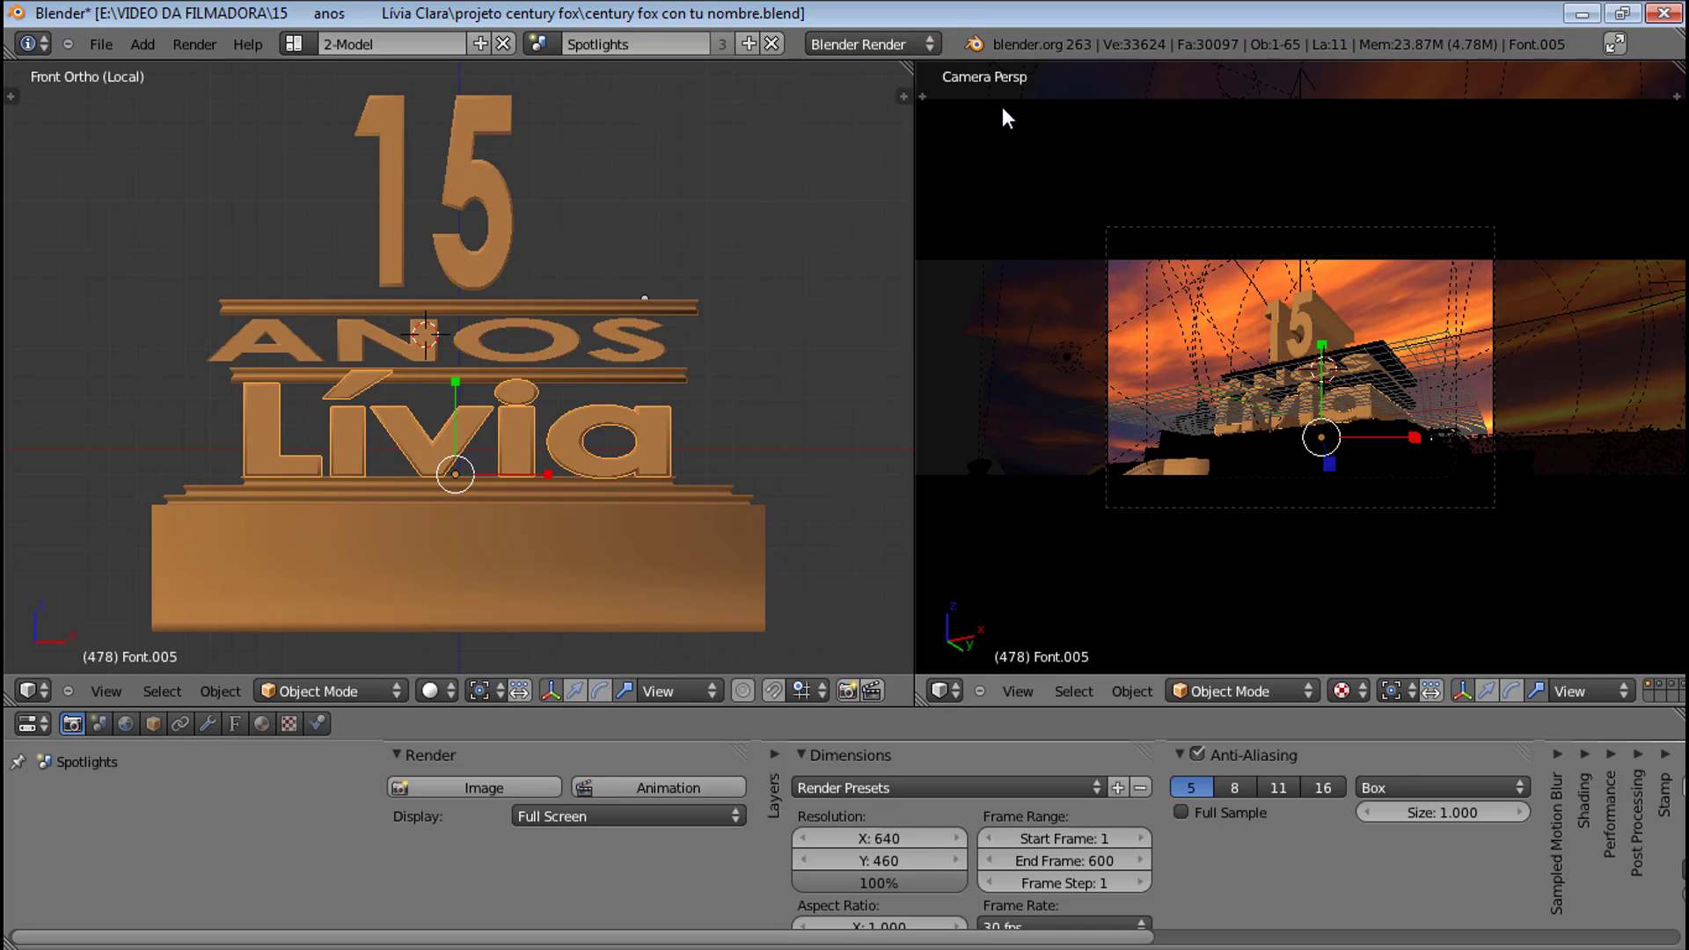
key("alt+a")
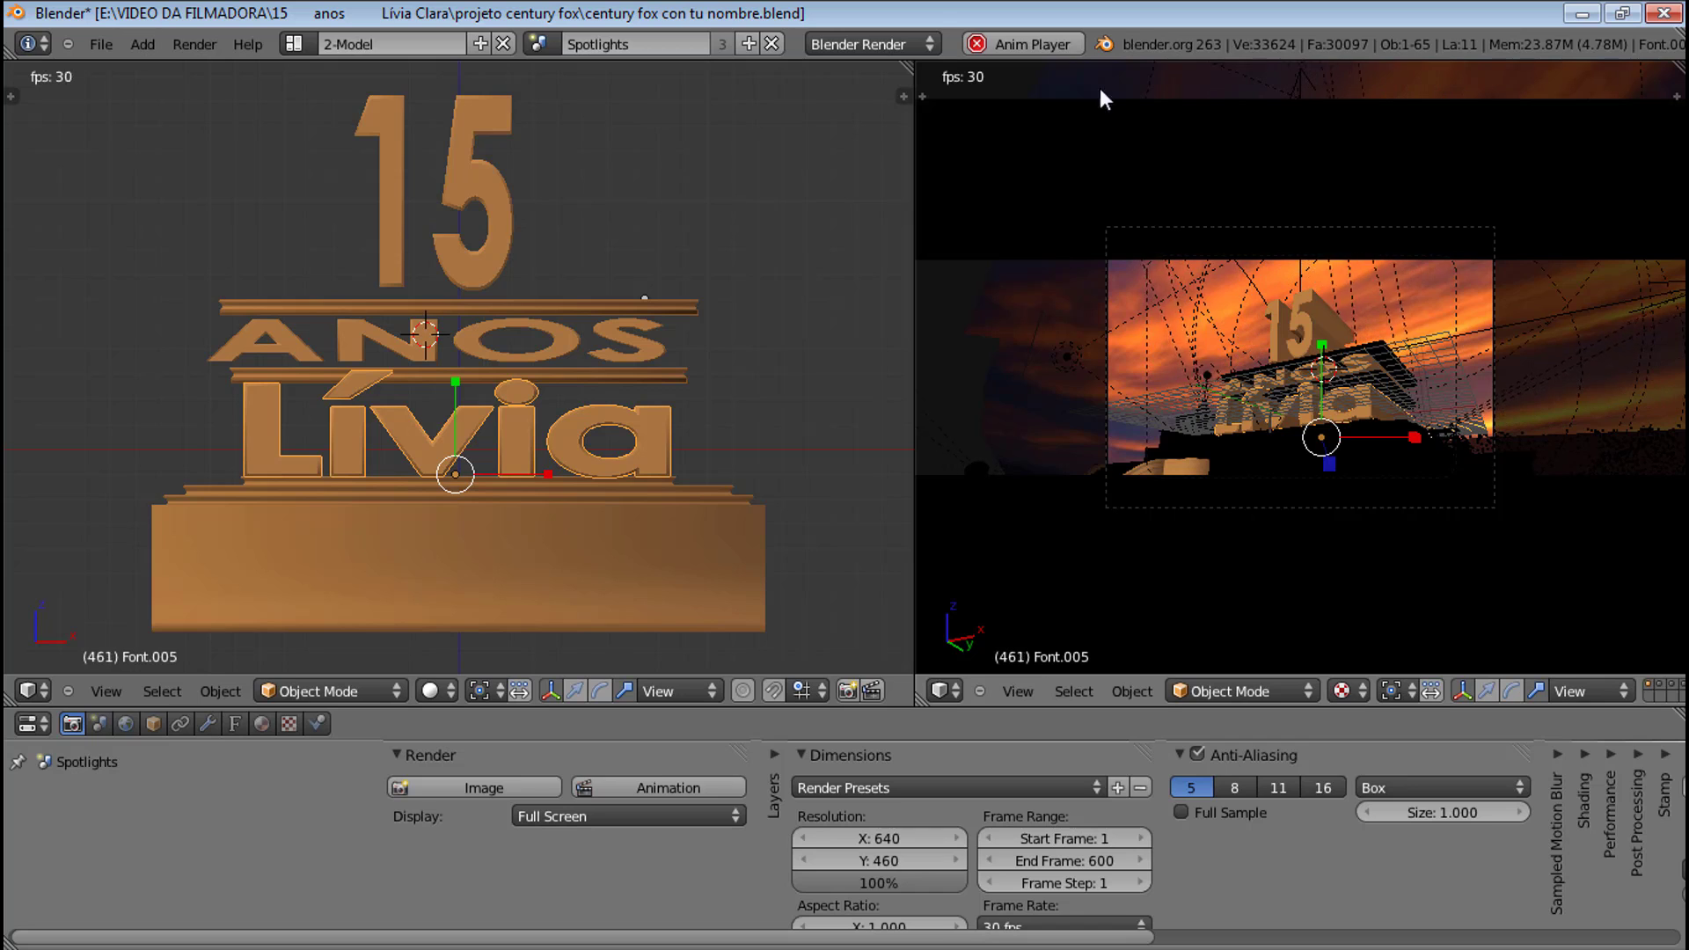
left_click(1023, 44)
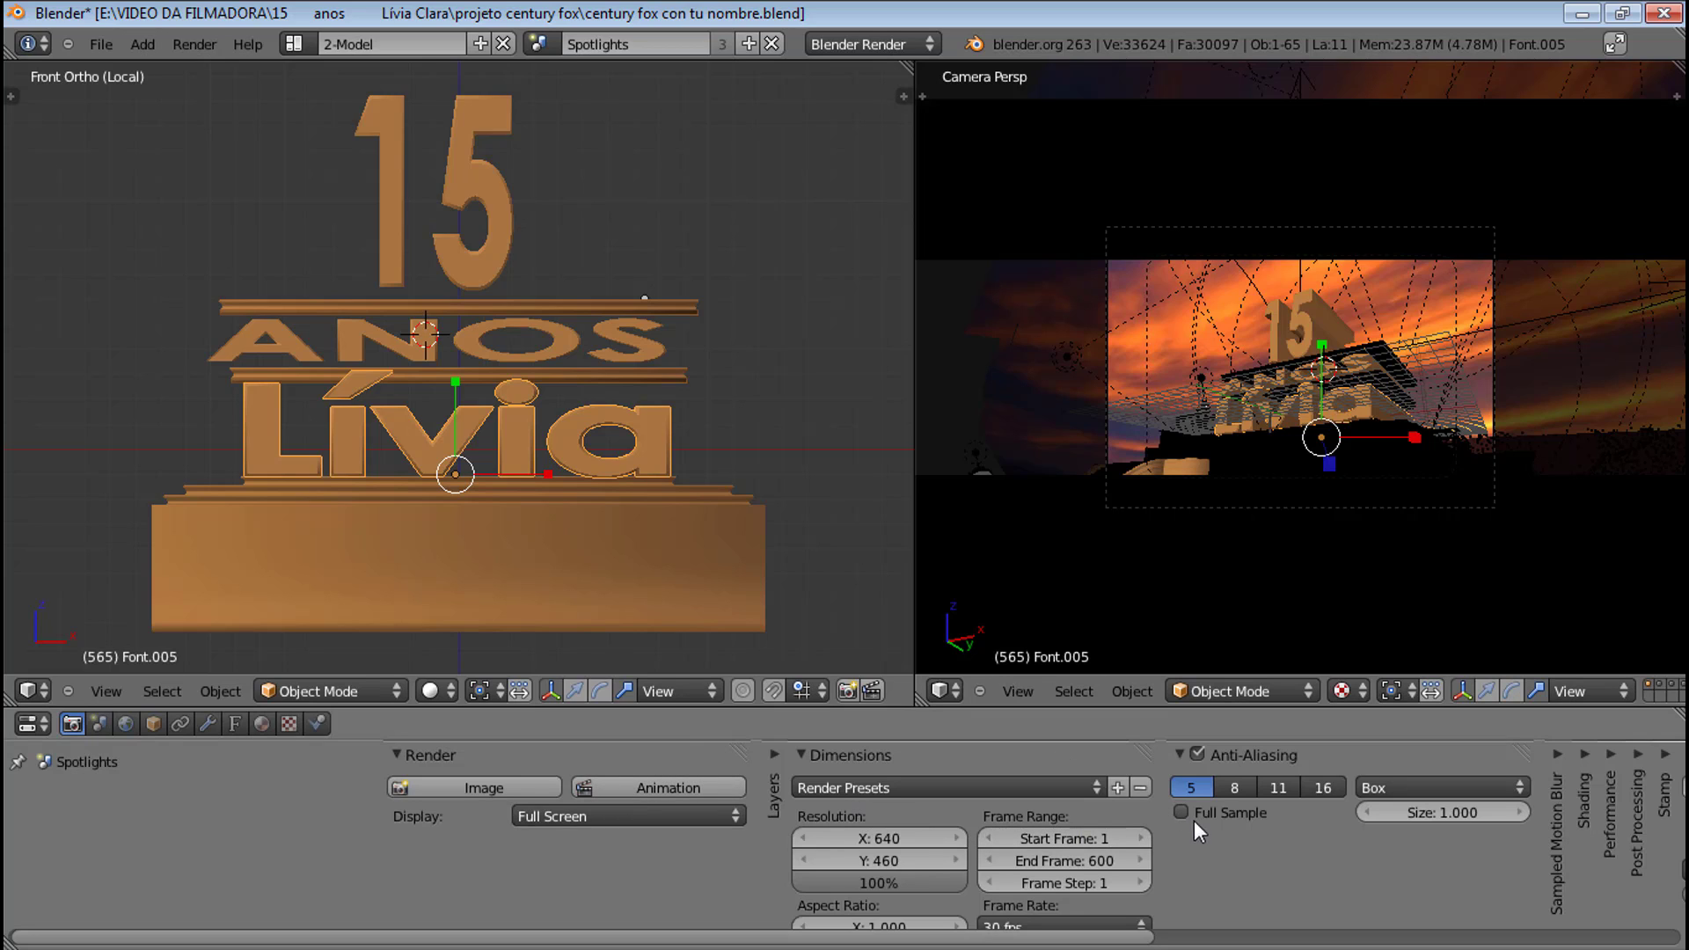
- Collapse the Render section of the render properties to make room for the Output settings
left_click_drag(880, 939, 1126, 942)
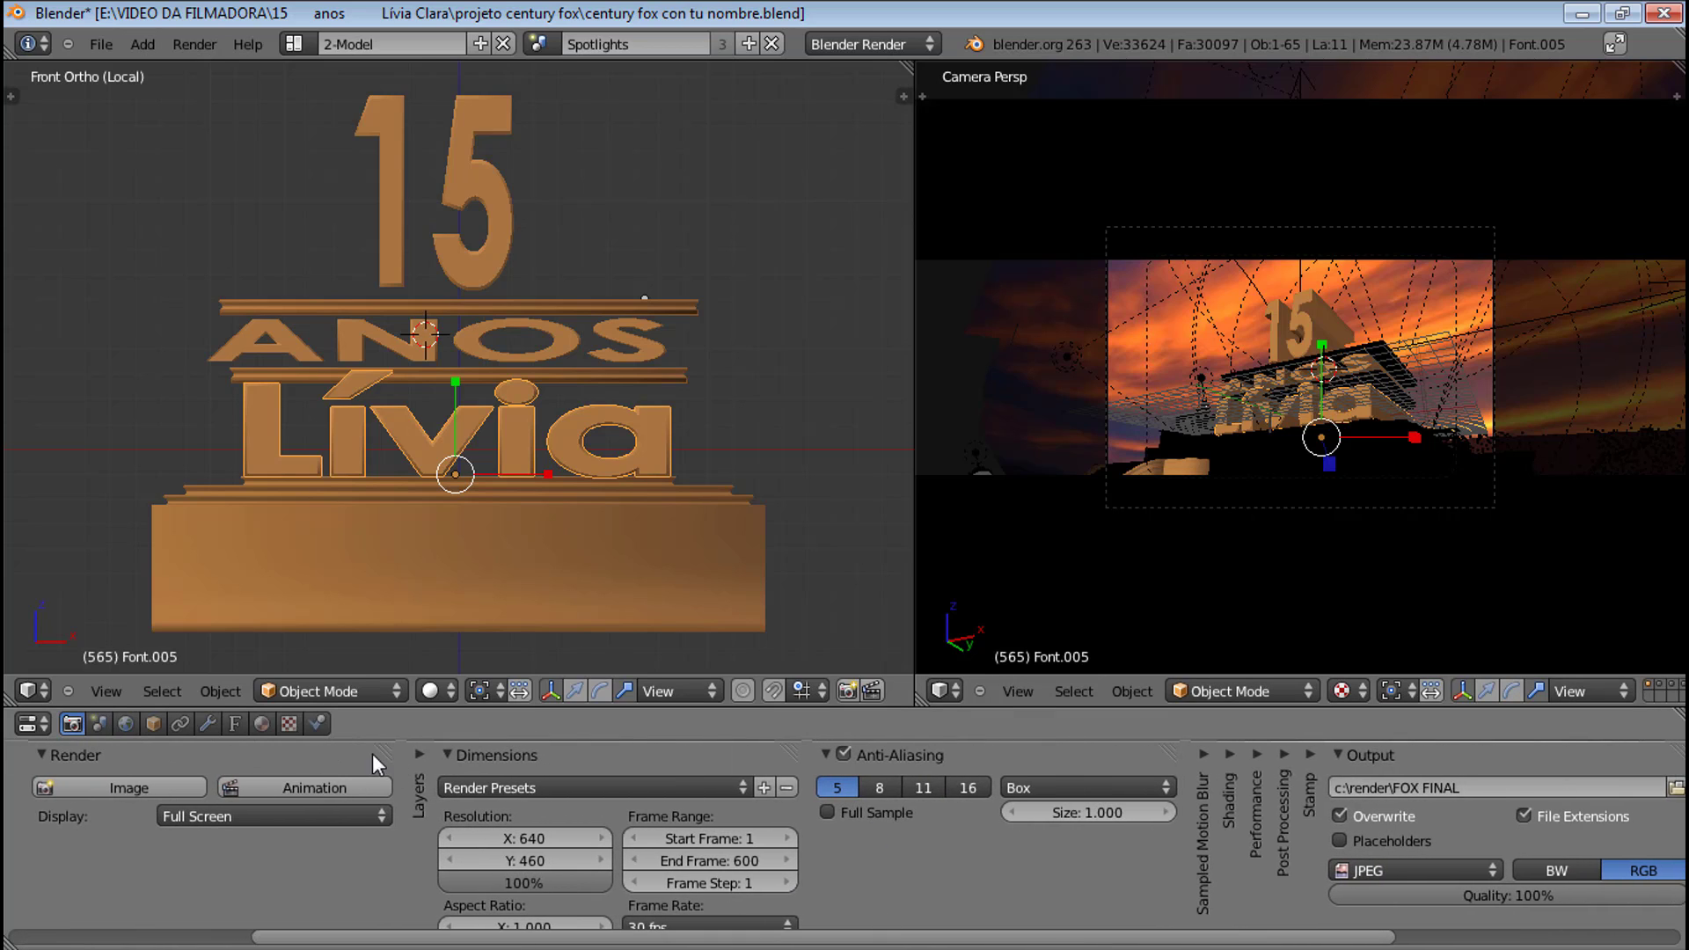
left_click(41, 755)
left_click(65, 757)
left_click(67, 753)
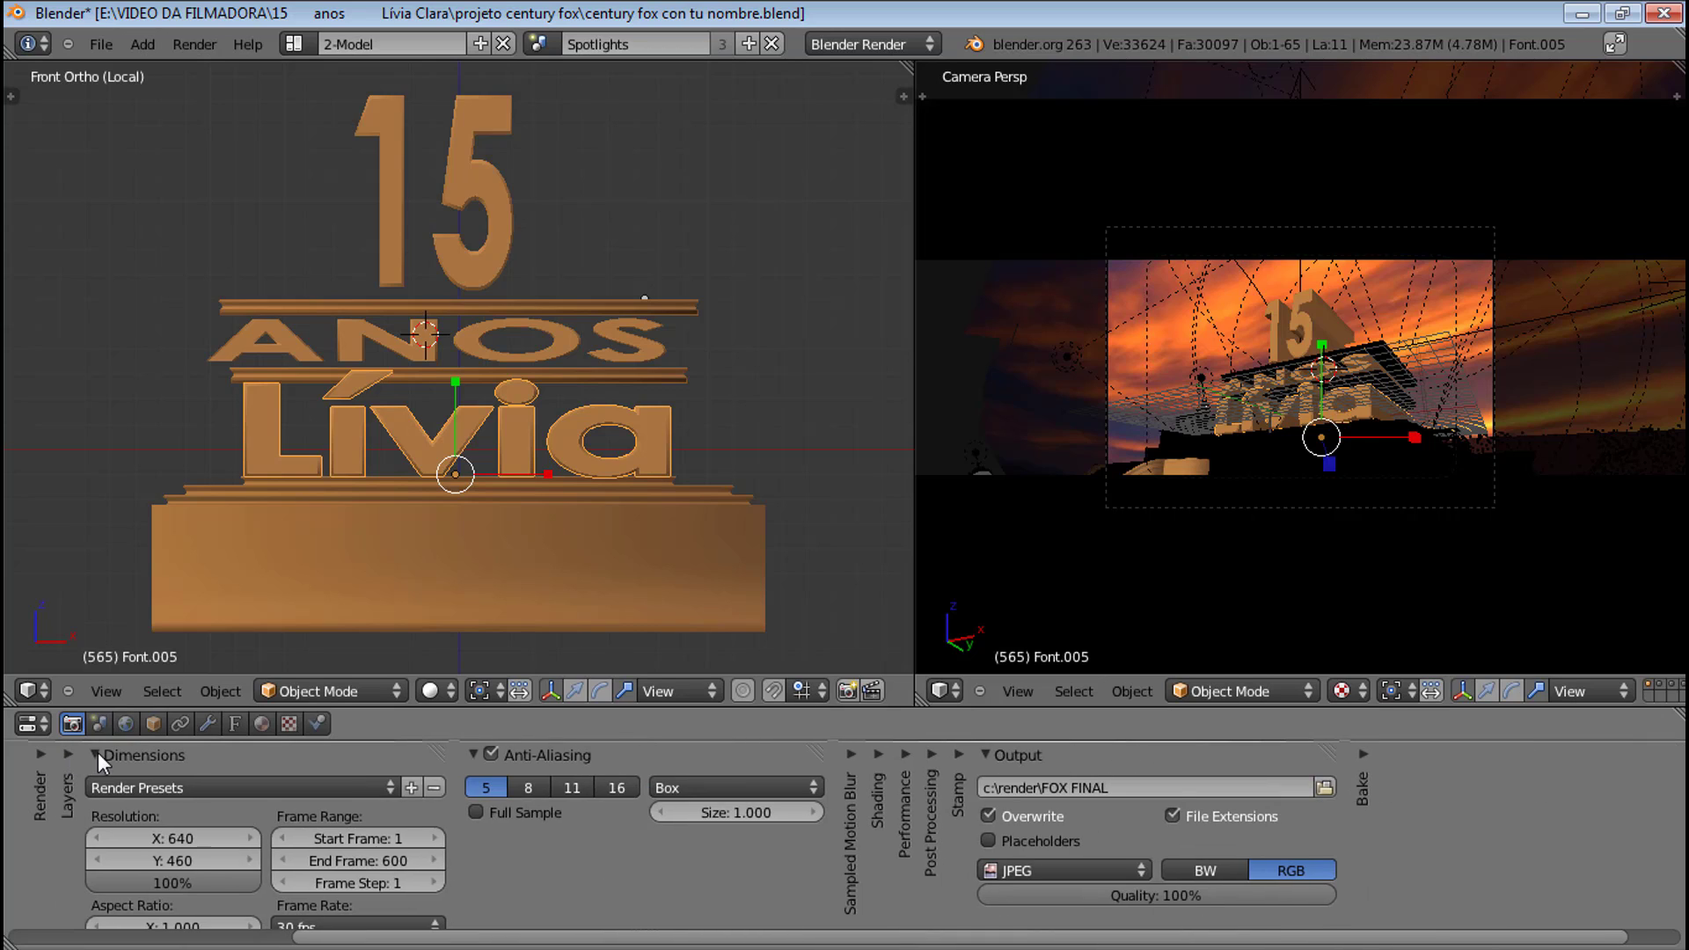
- Collapse the Dimensions and Anti-Aliasing sections of the render properties, leaving only the Output settings expanded
left_click(97, 752)
left_click(121, 755)
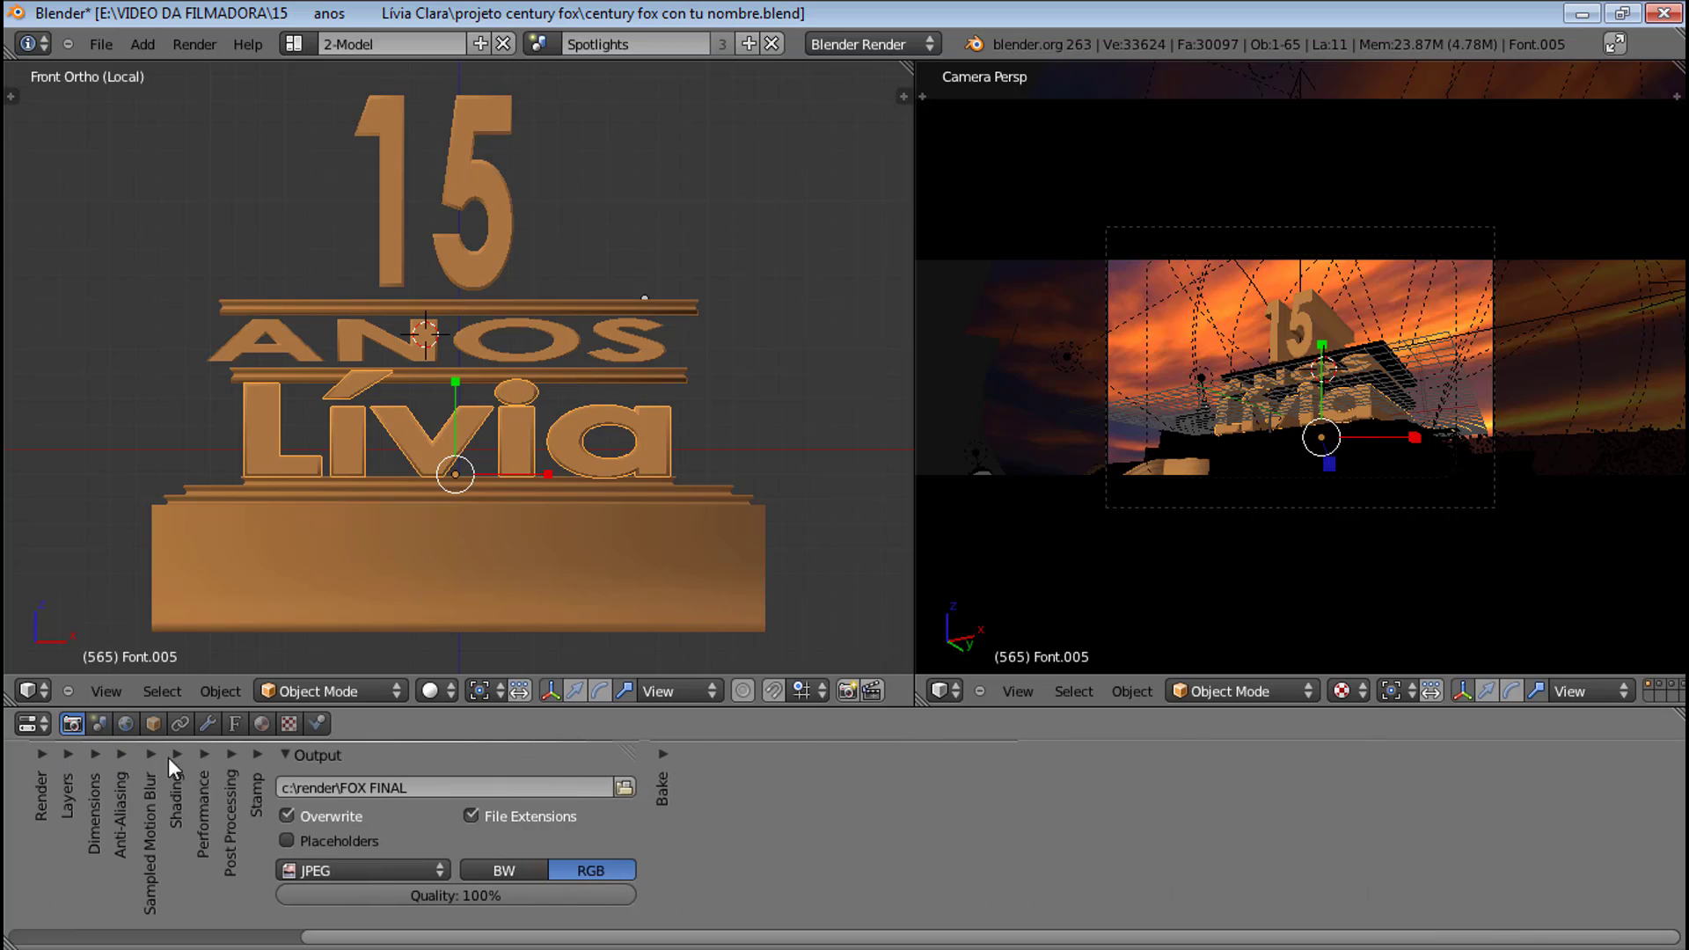
left_click(281, 754)
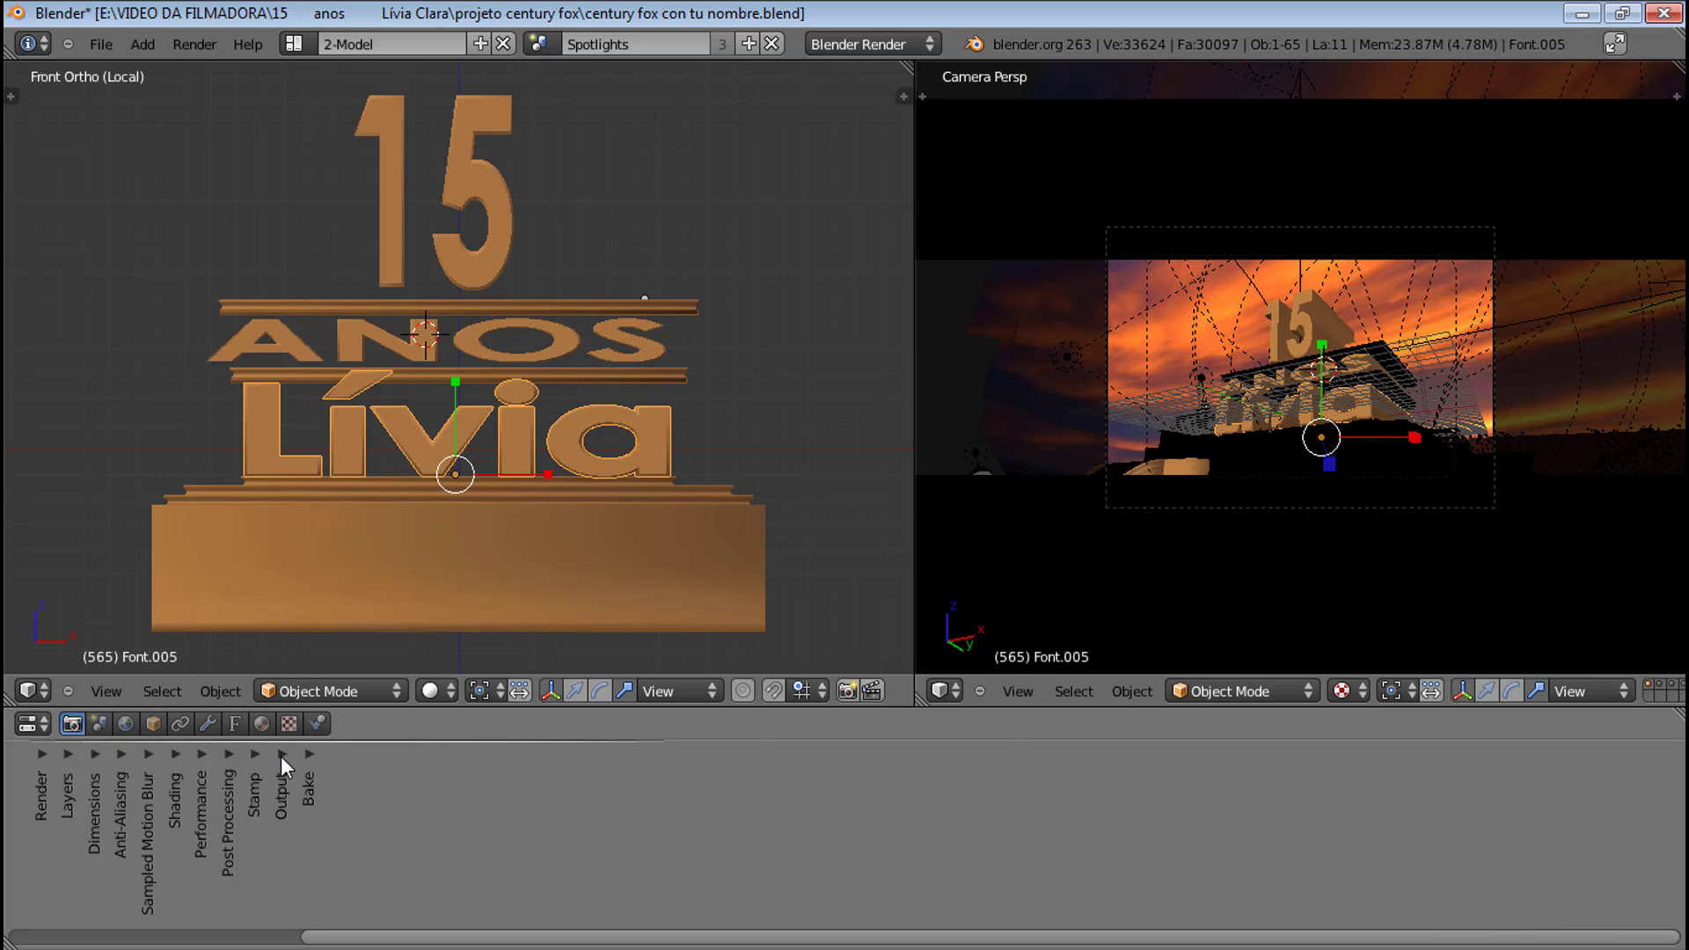
left_click(282, 754)
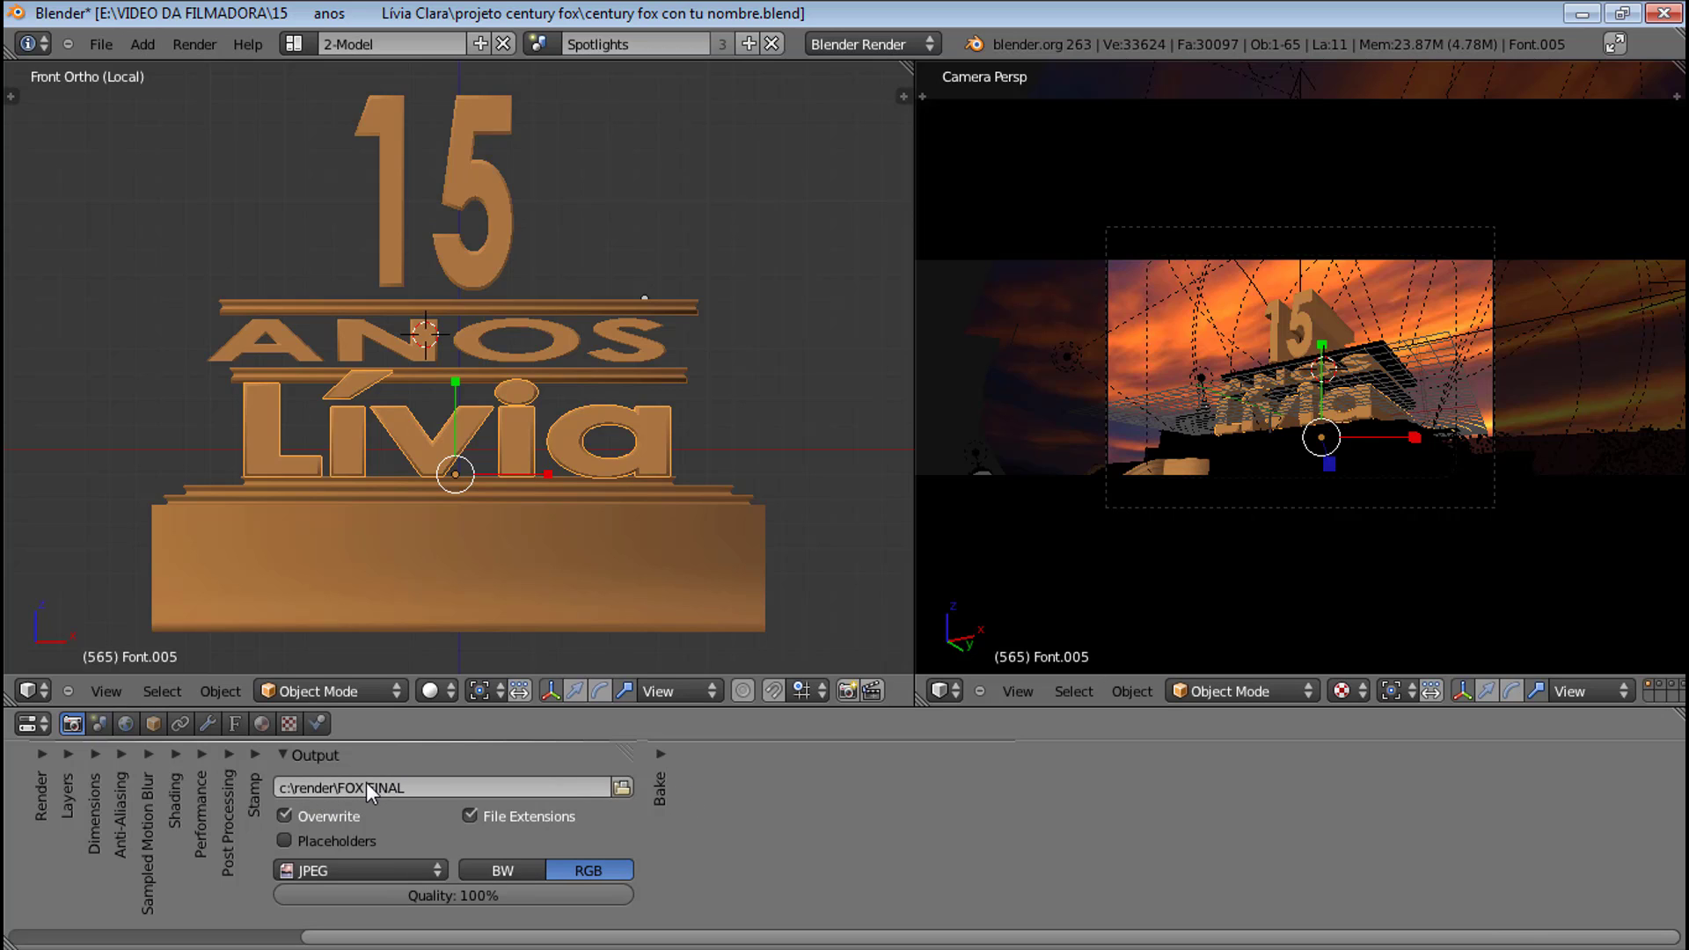
- Set the render output folder to E:\VIDEO DA FILMADORA\, keeping FOX FINAL as the file name
left_click(621, 787)
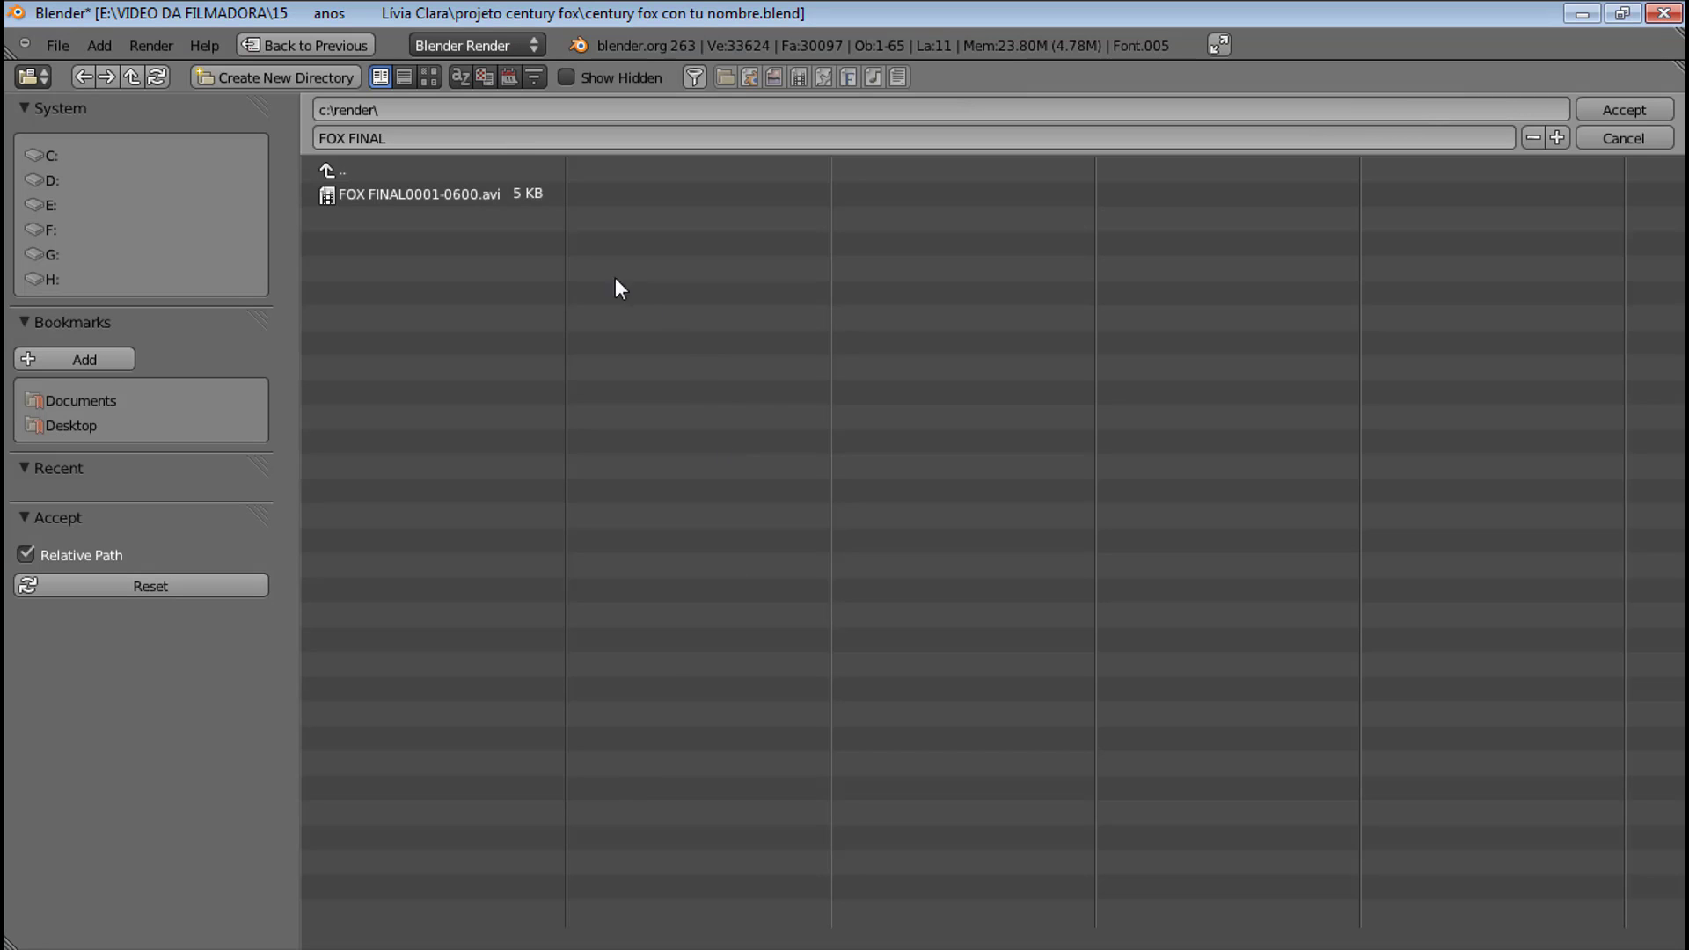
left_click(44, 185)
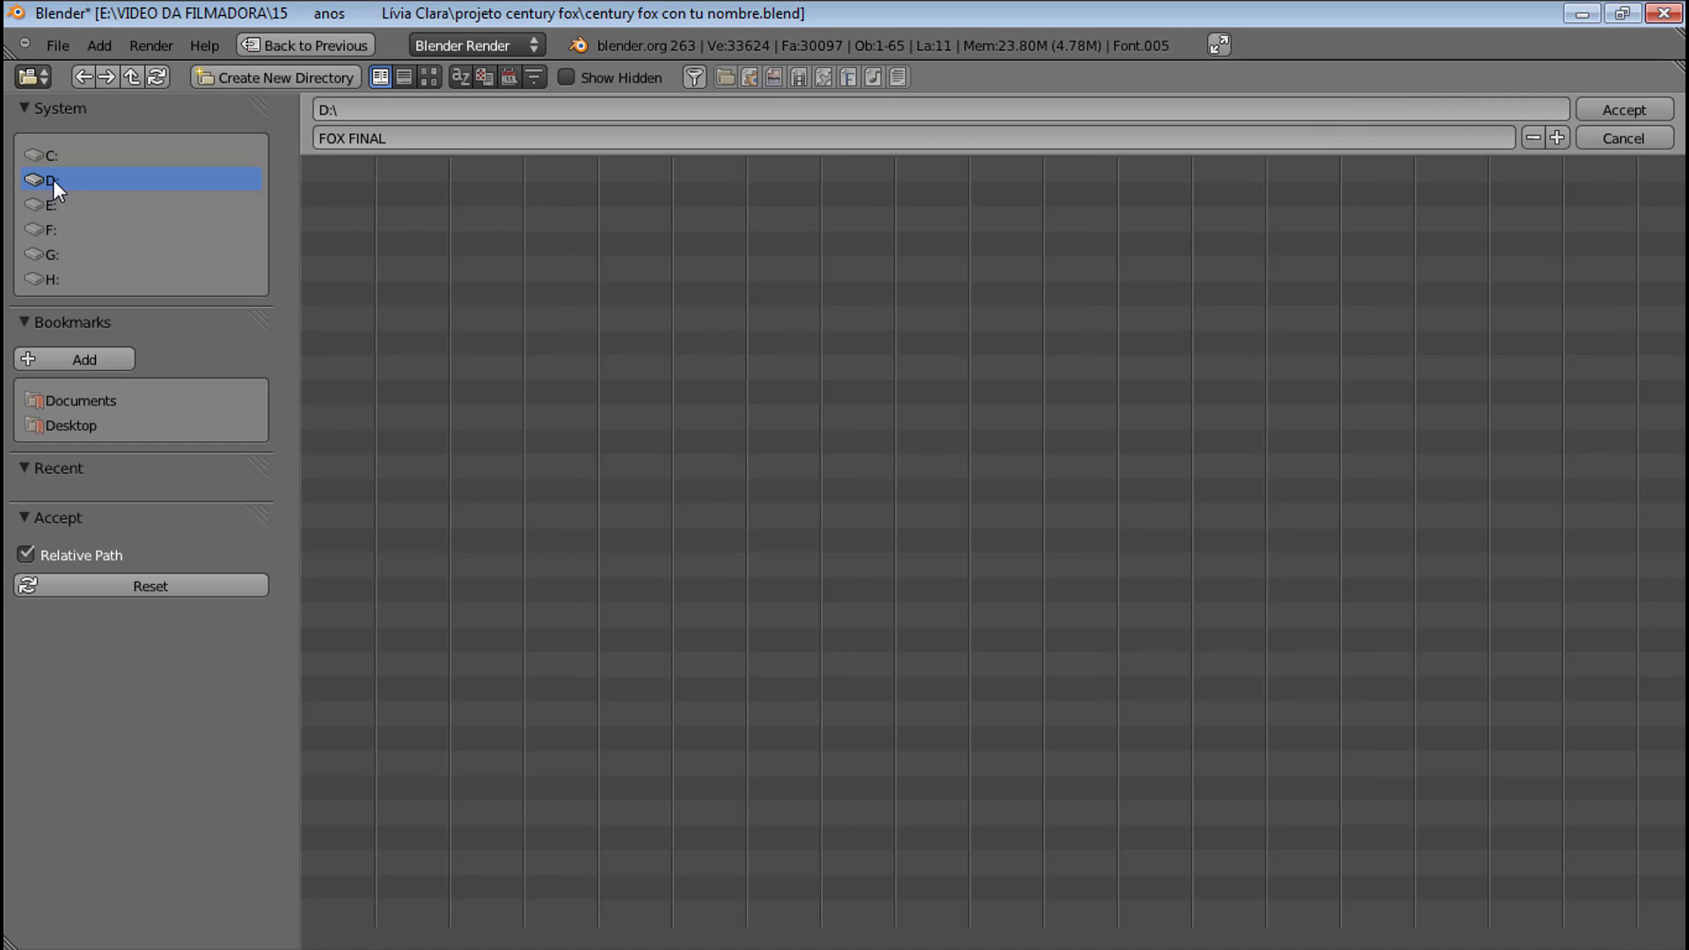
left_click(53, 160)
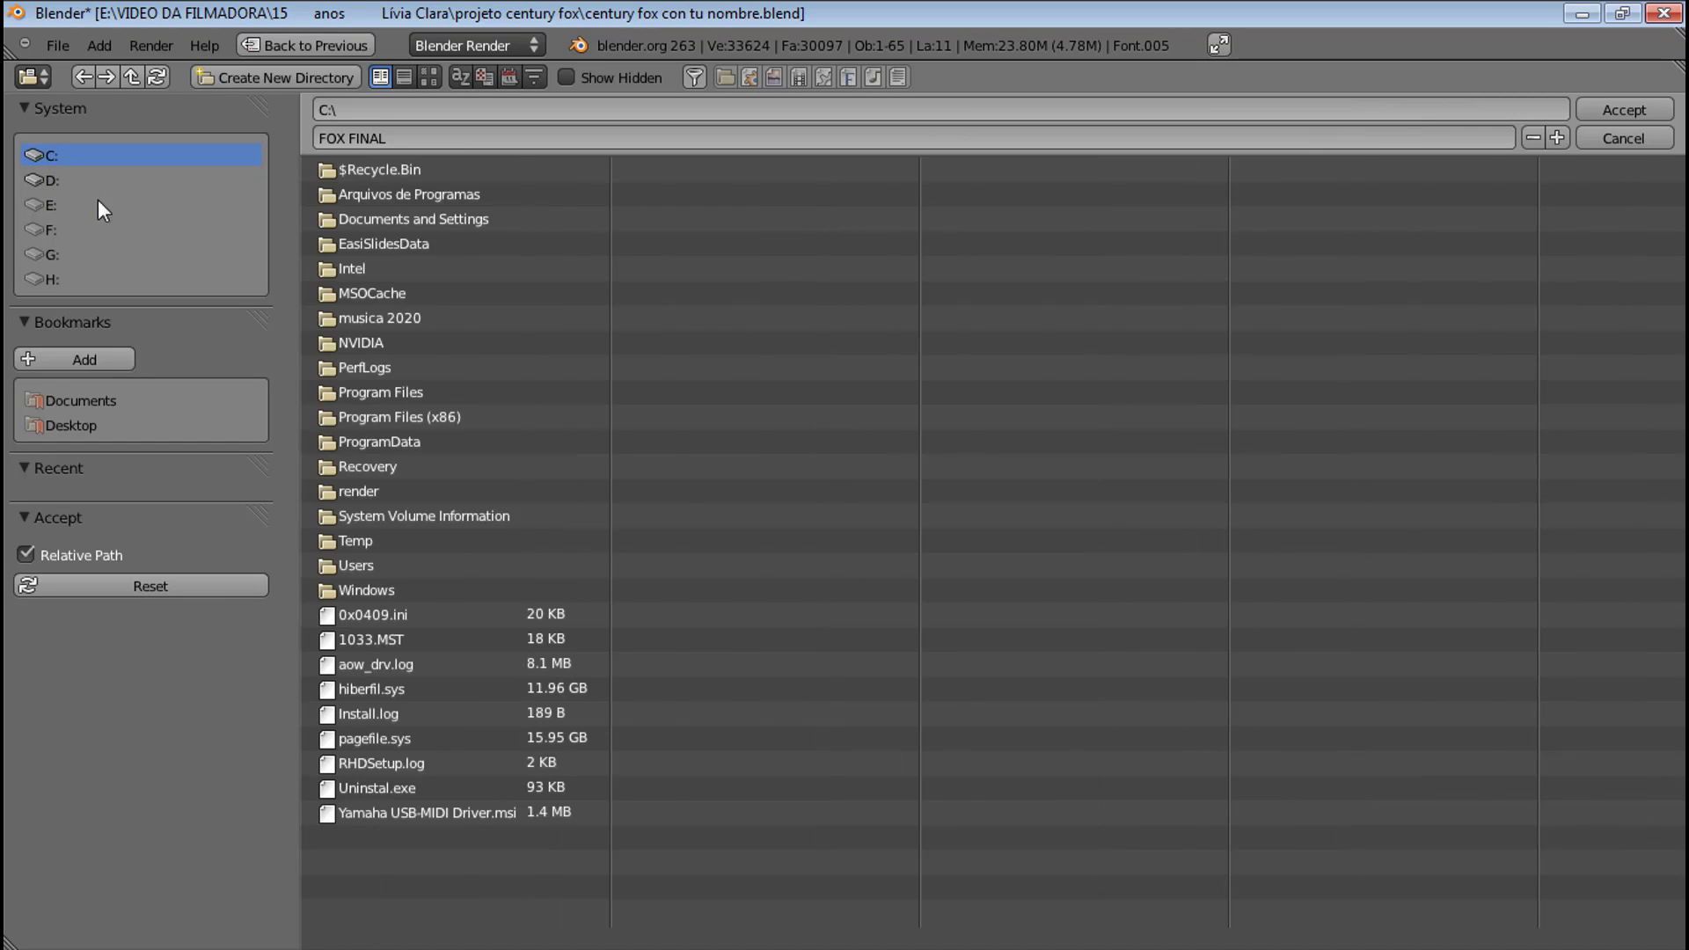
left_click(51, 182)
left_click(49, 157)
left_click(51, 182)
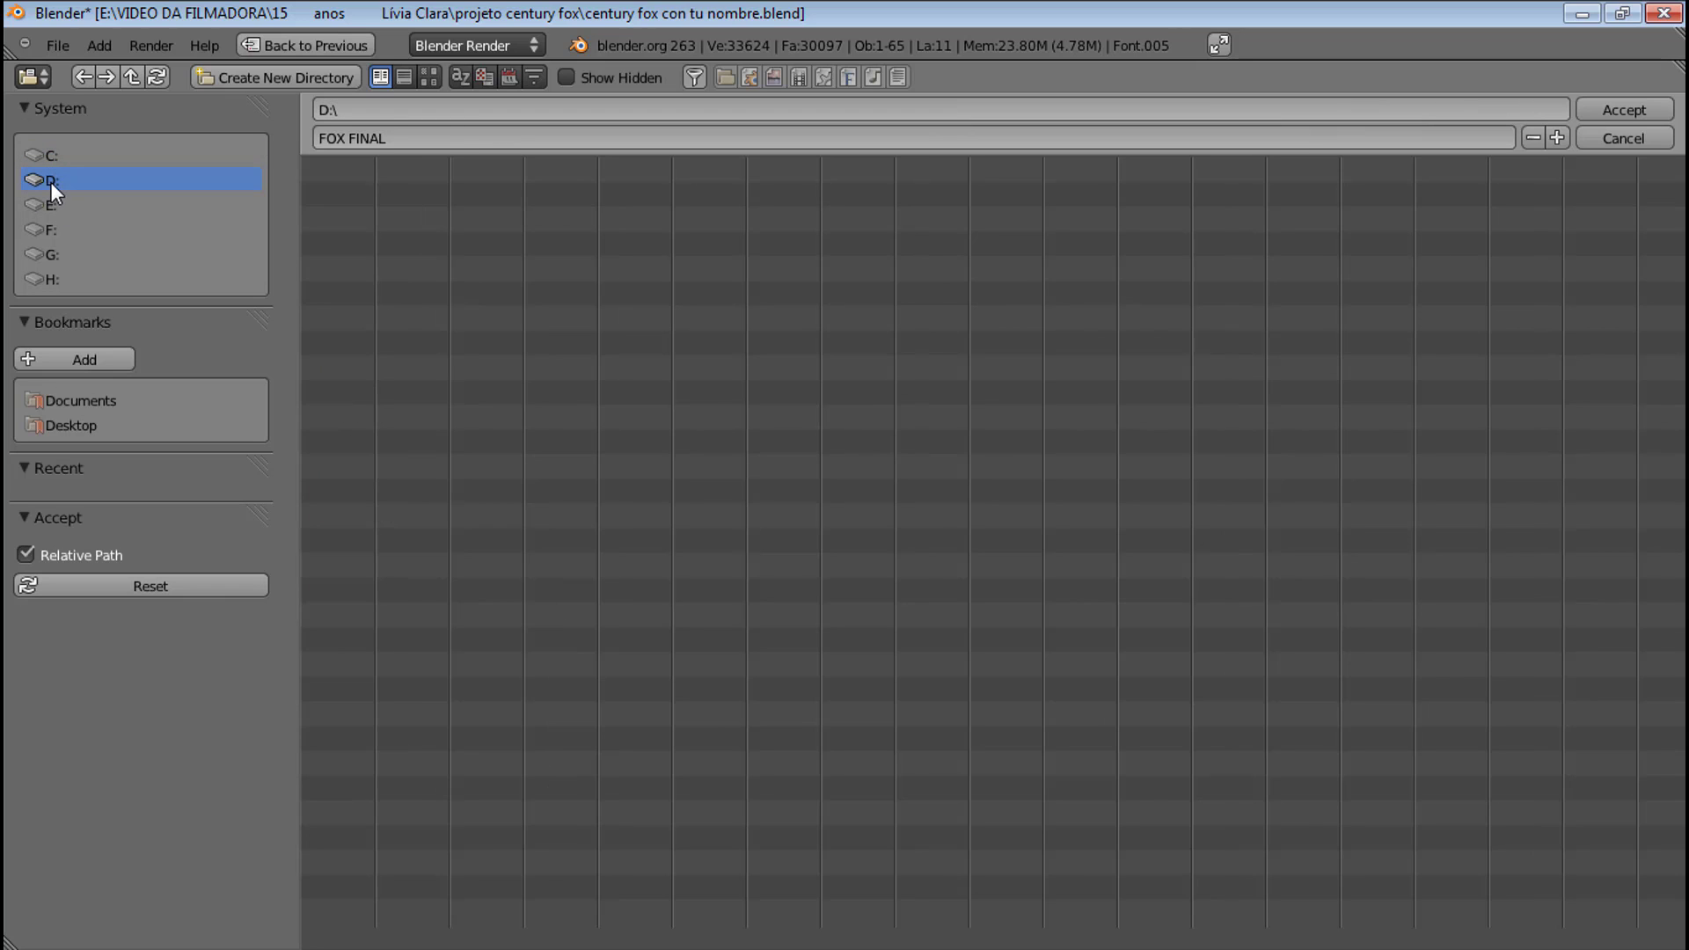
left_click(51, 205)
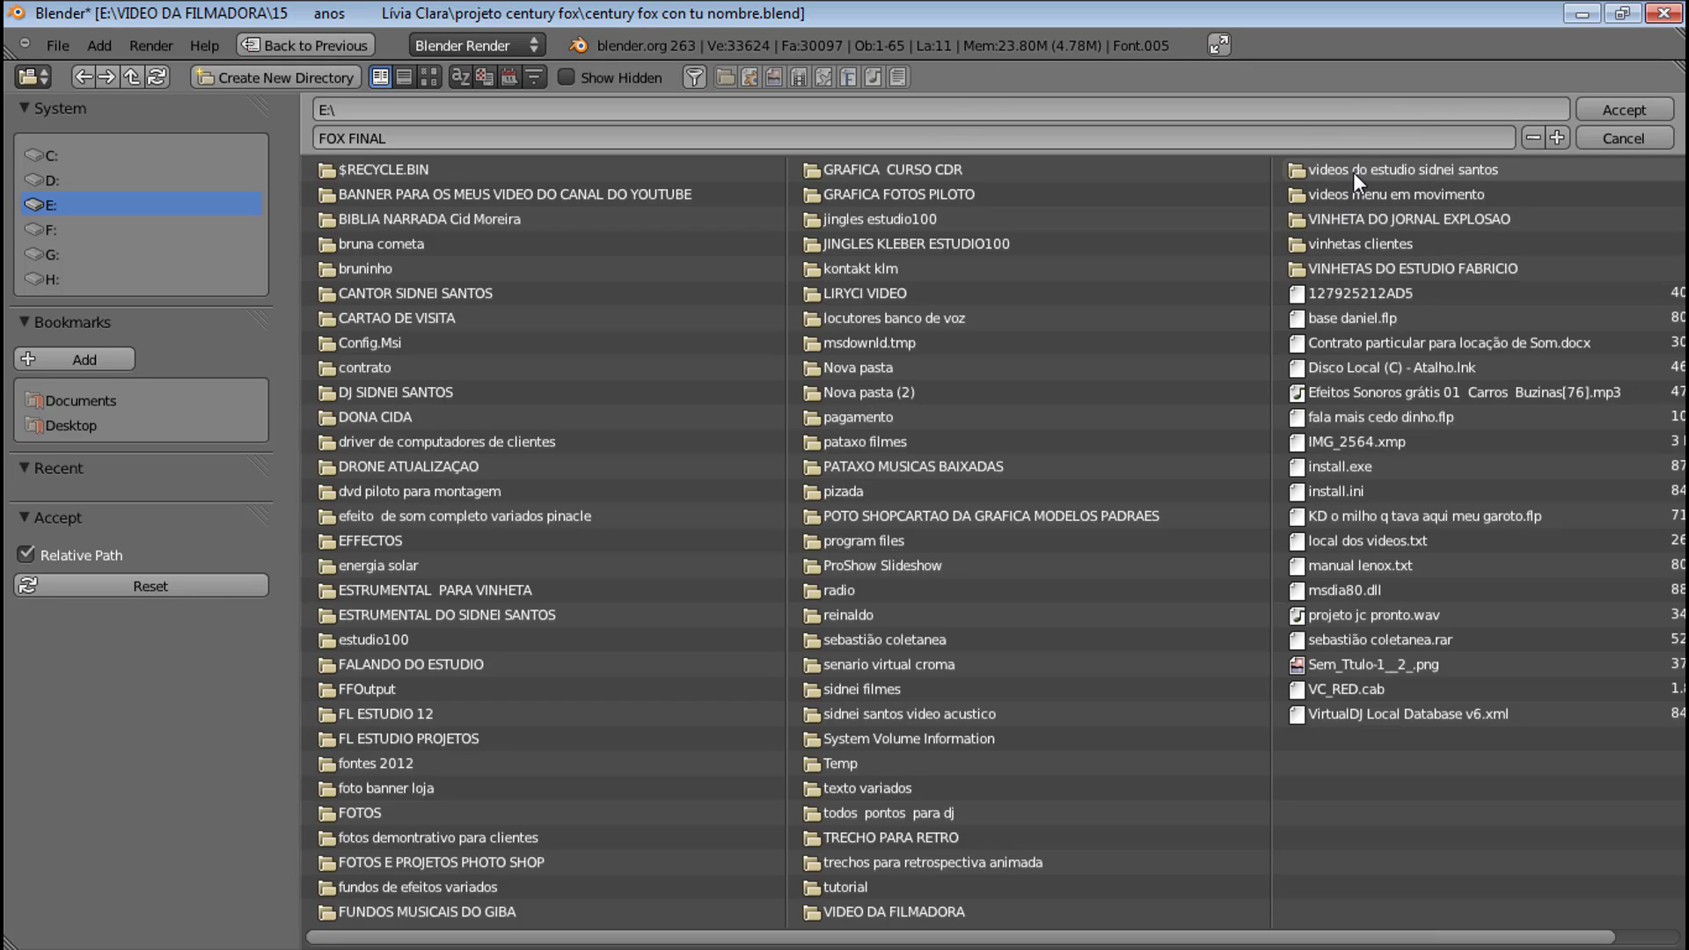
left_click(913, 908)
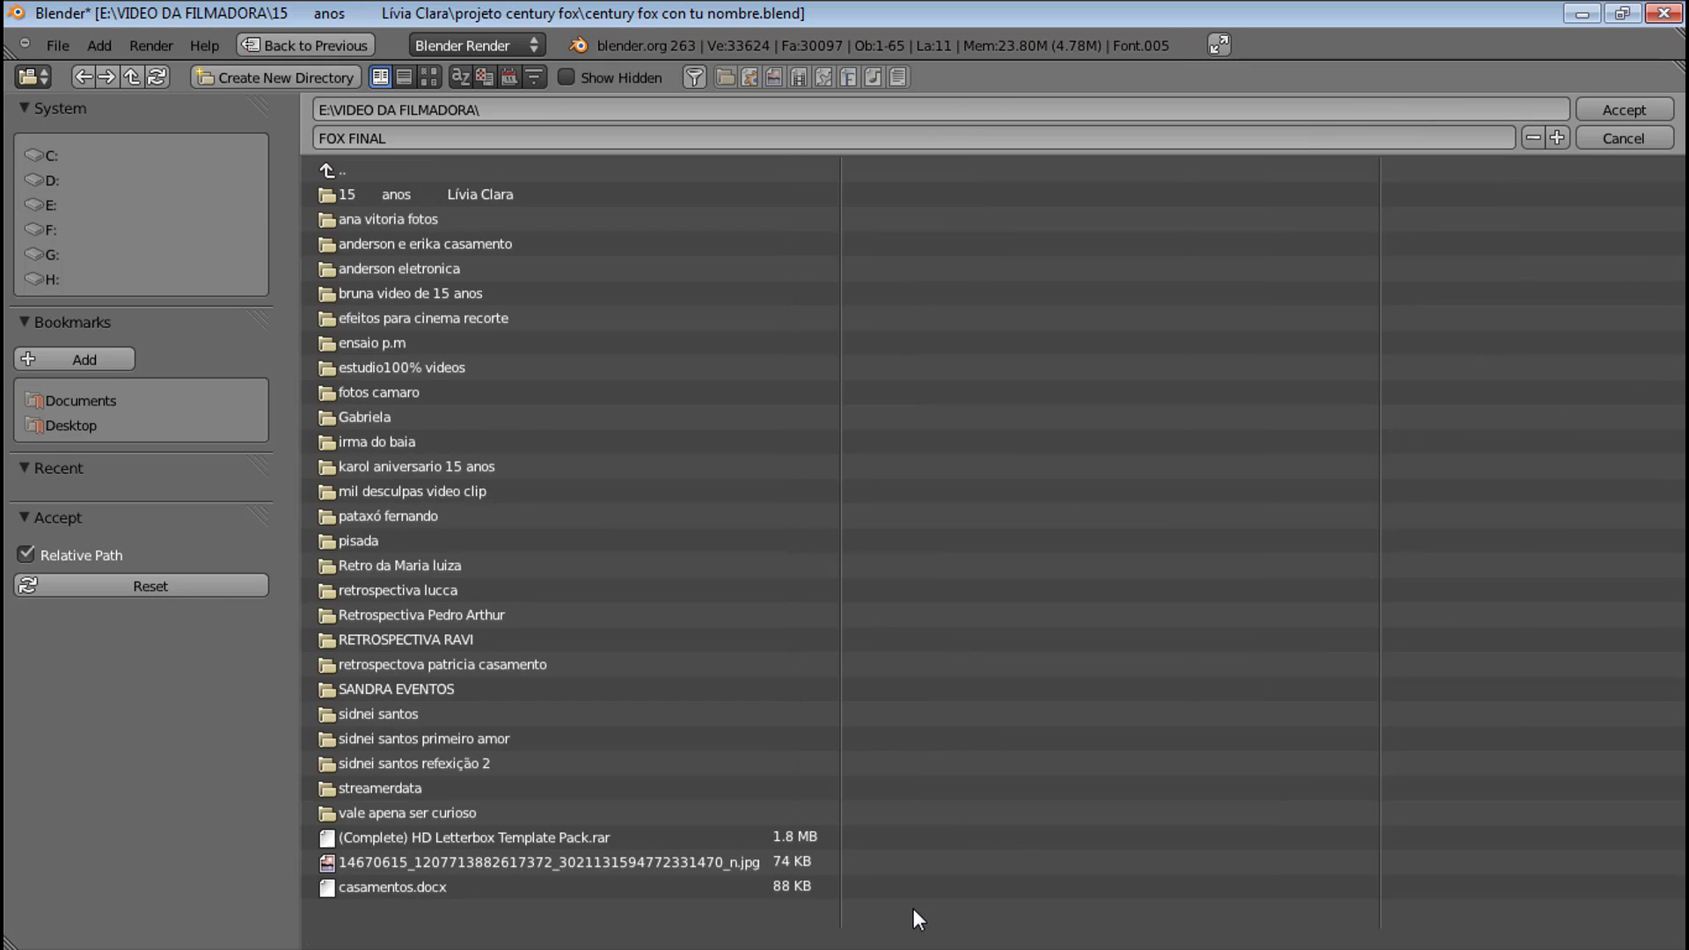
left_click(1617, 108)
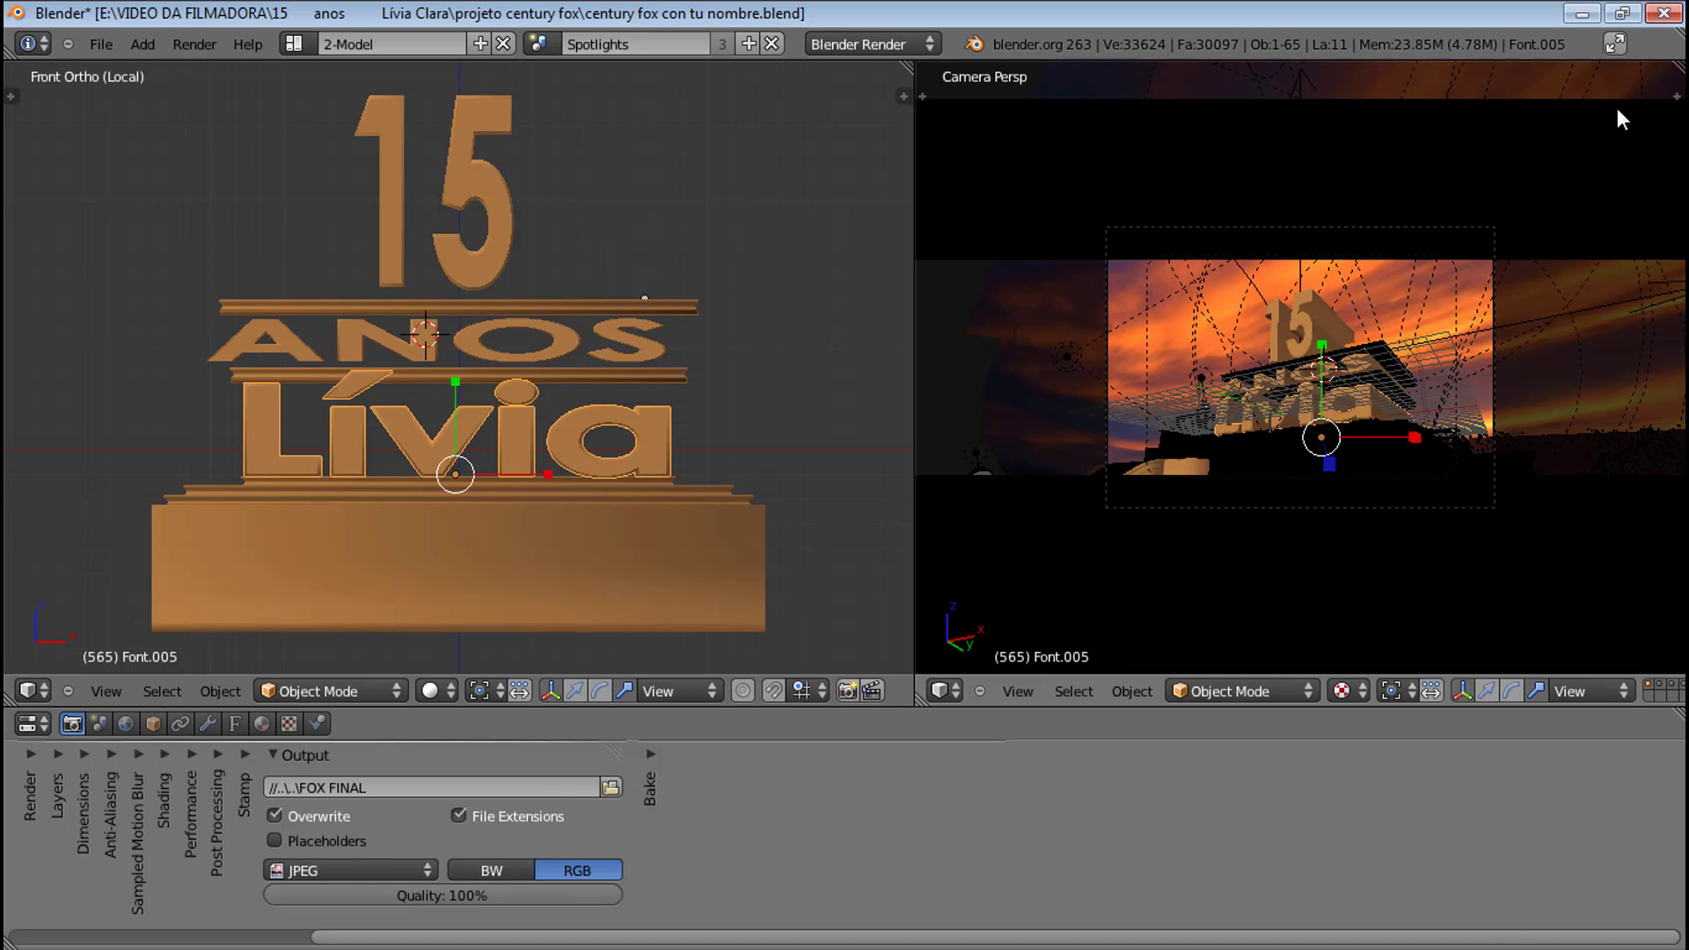
left_click(346, 788)
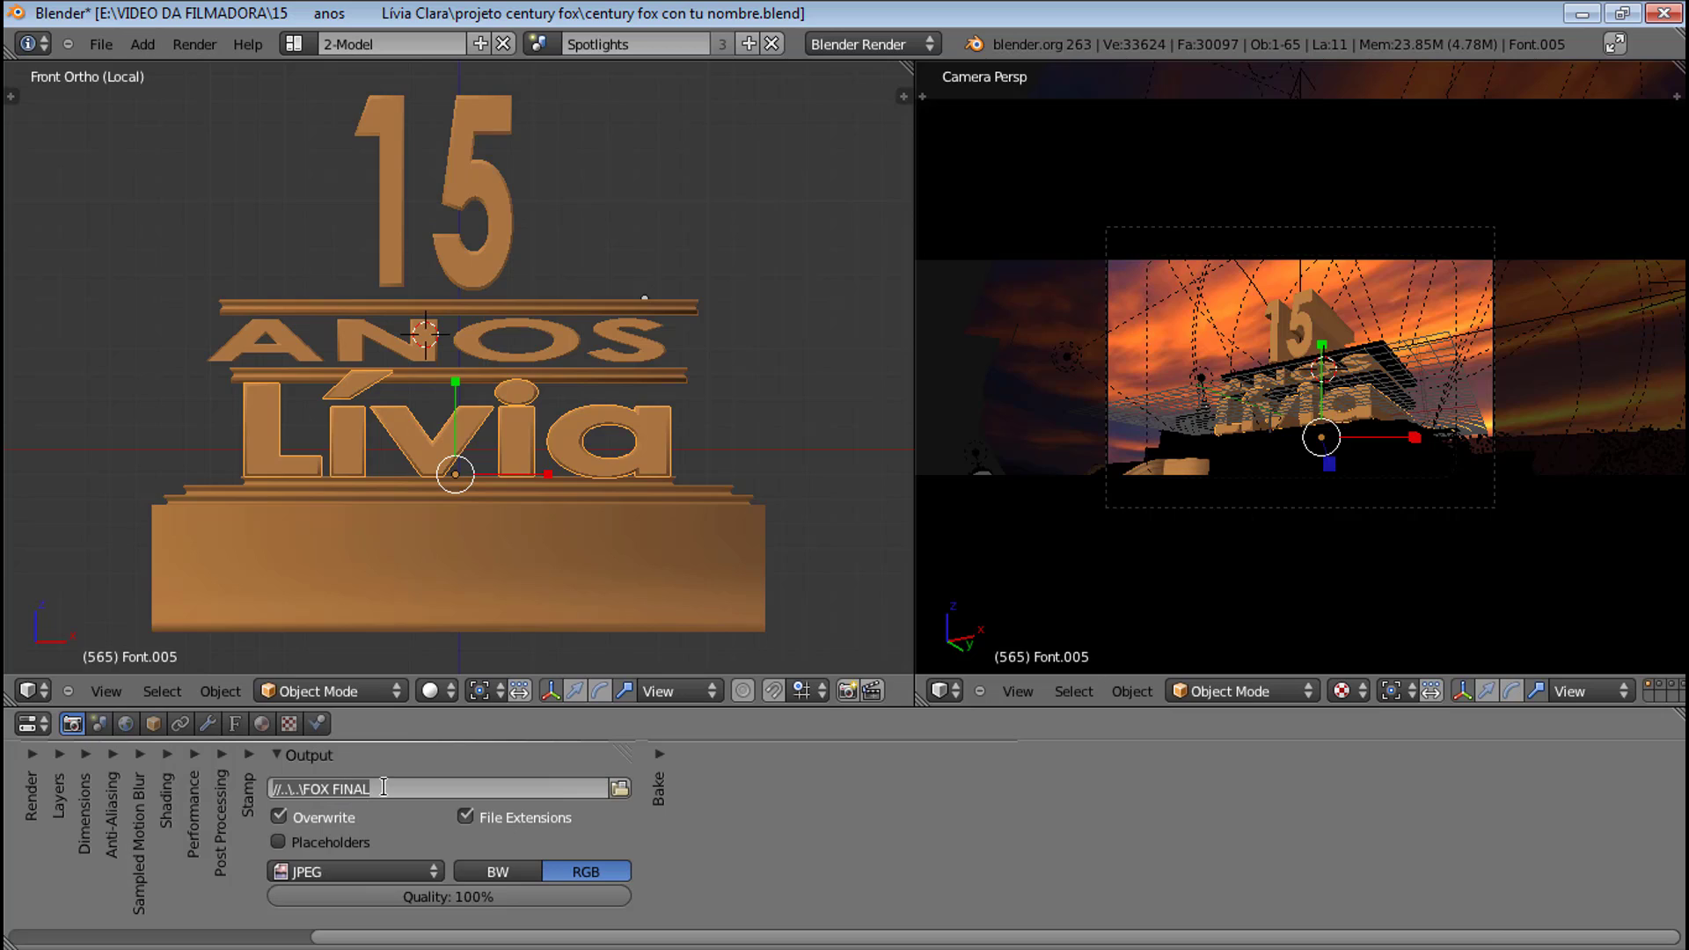
key("ctrl+a")
left_click_drag(305, 788, 356, 790)
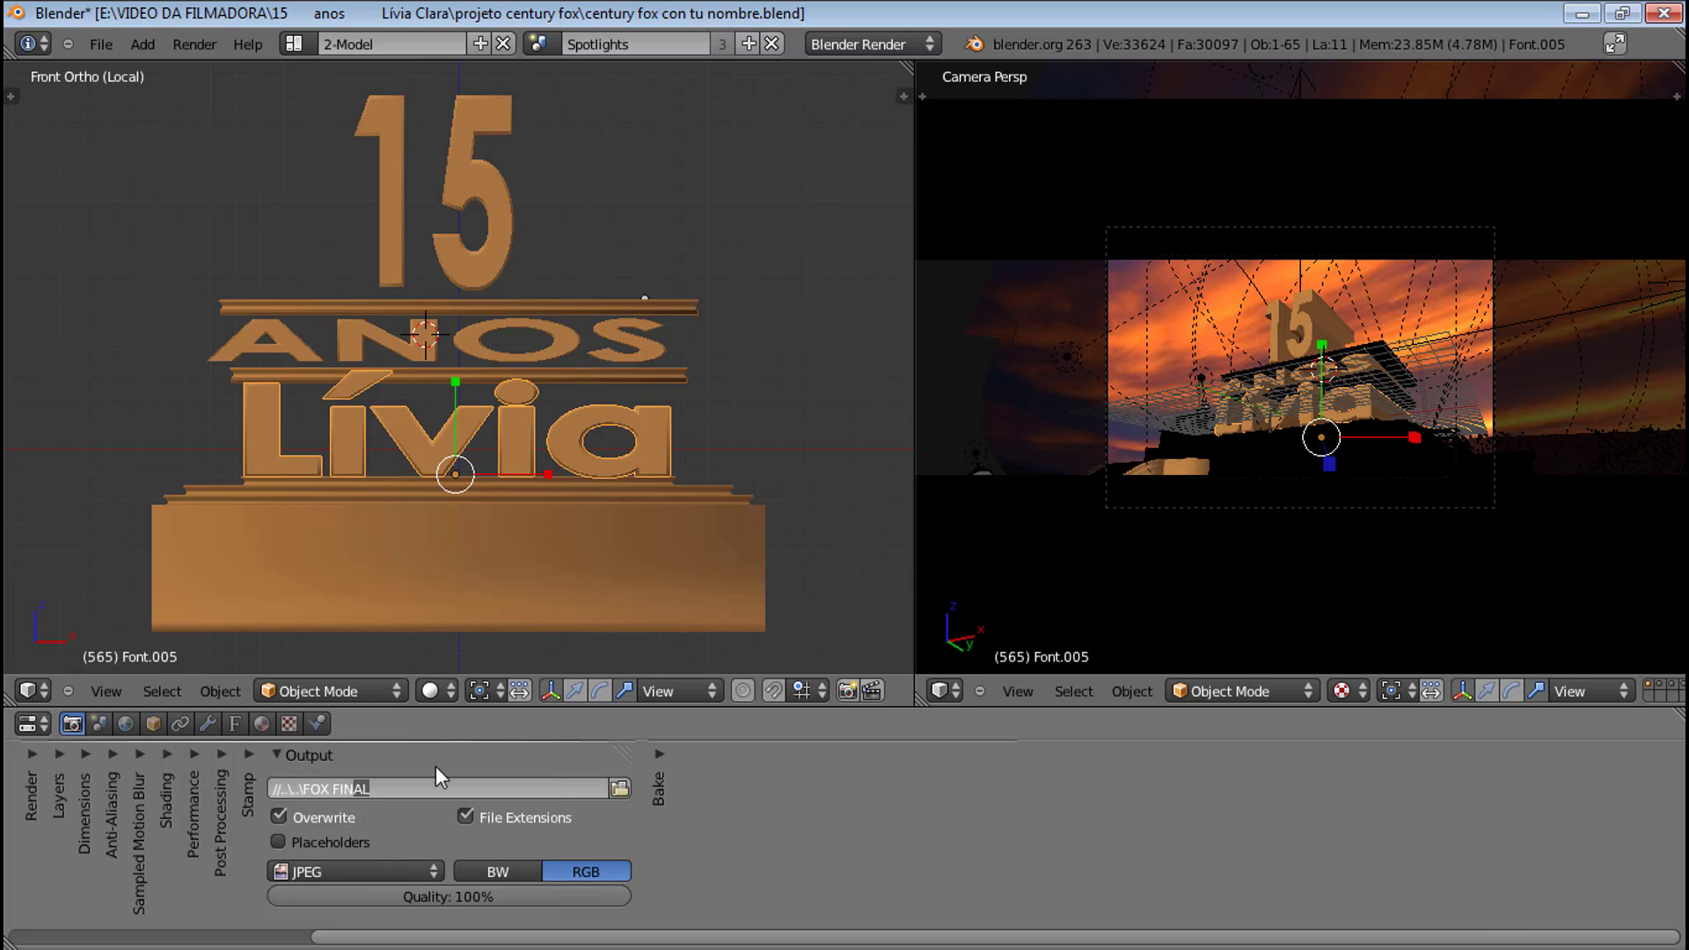
- Set the render output file format to the H.264 movie format
left_click(363, 872)
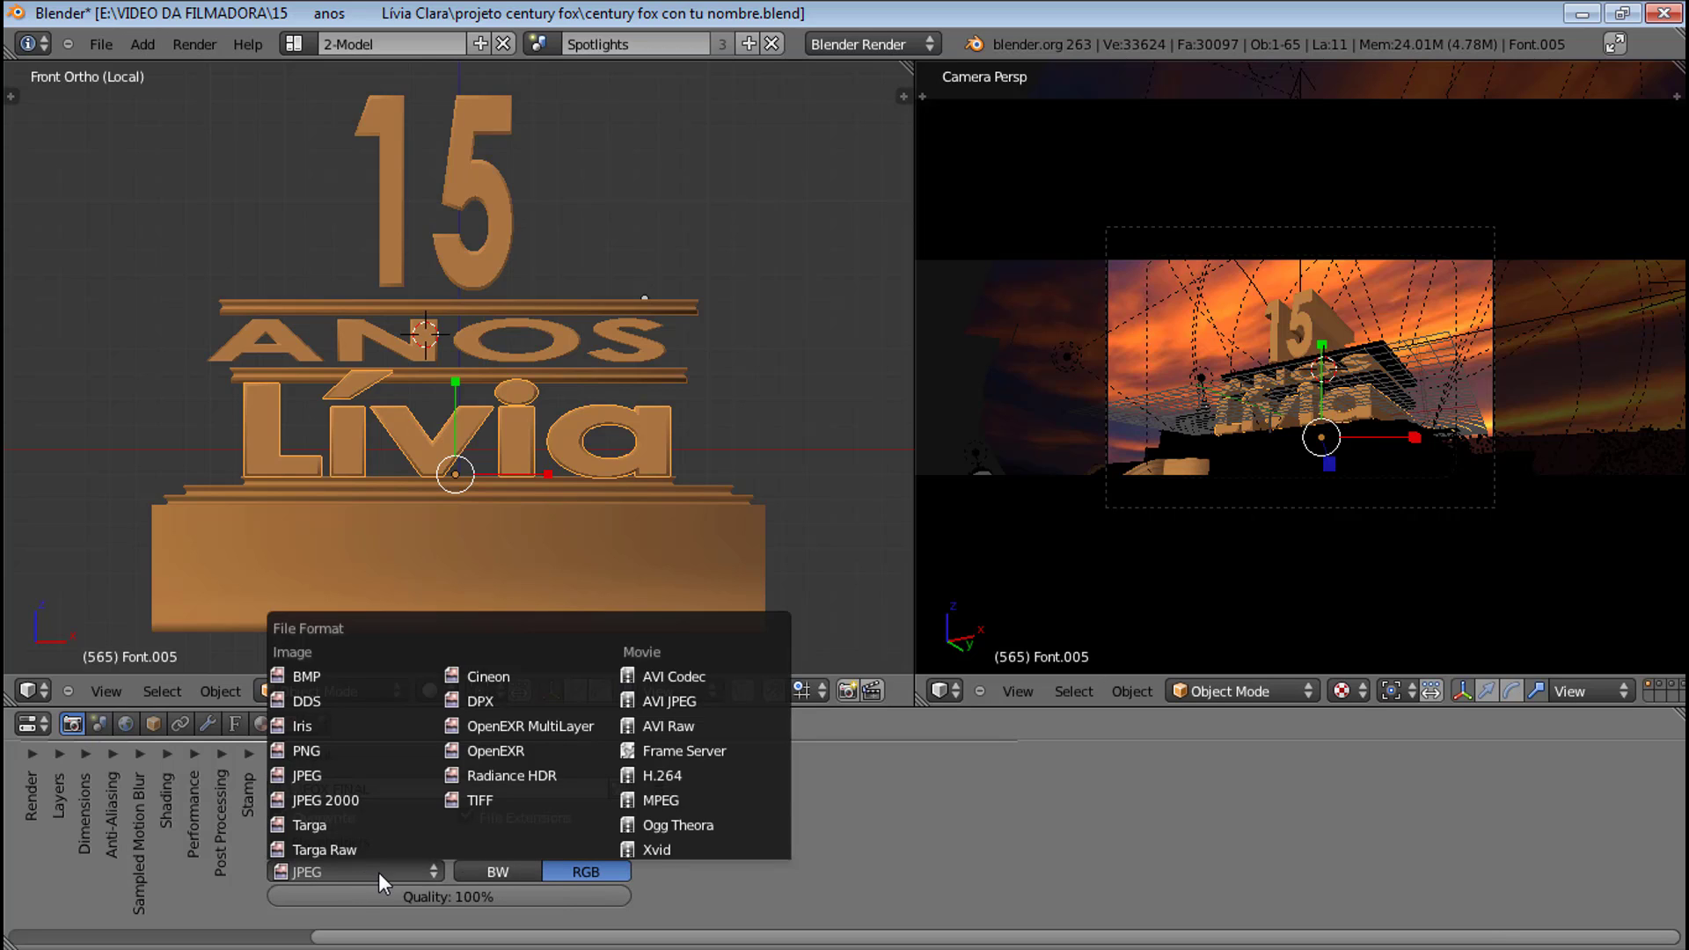
left_click(363, 873)
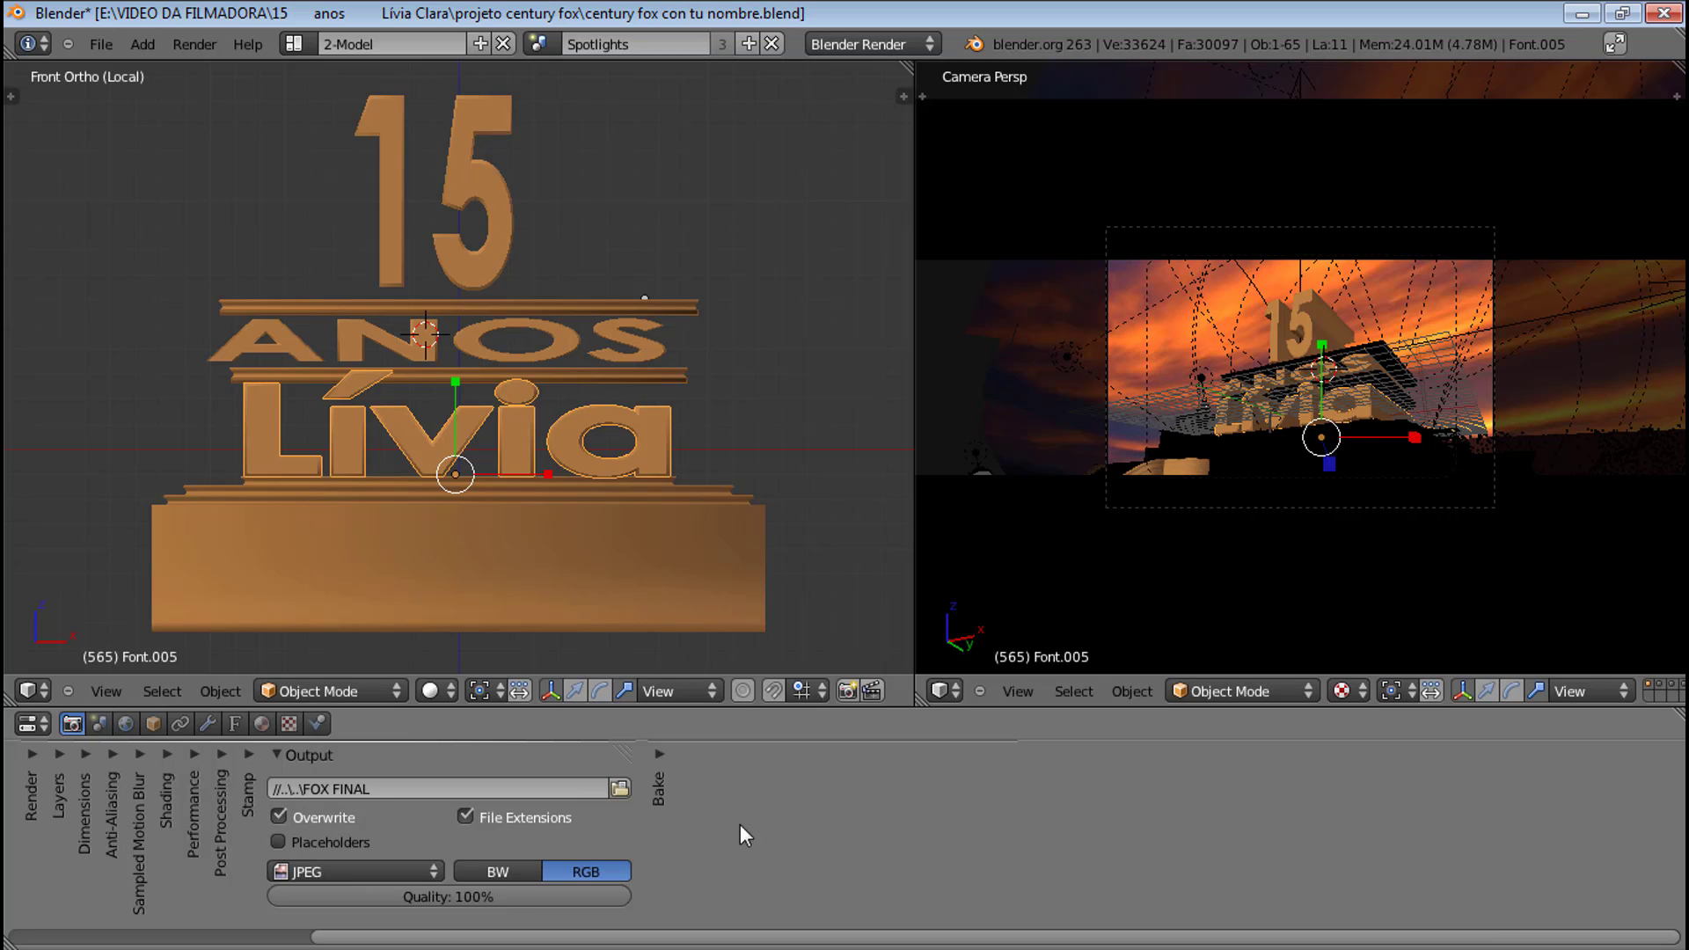
left_click(351, 867)
left_click(351, 867)
left_click(384, 868)
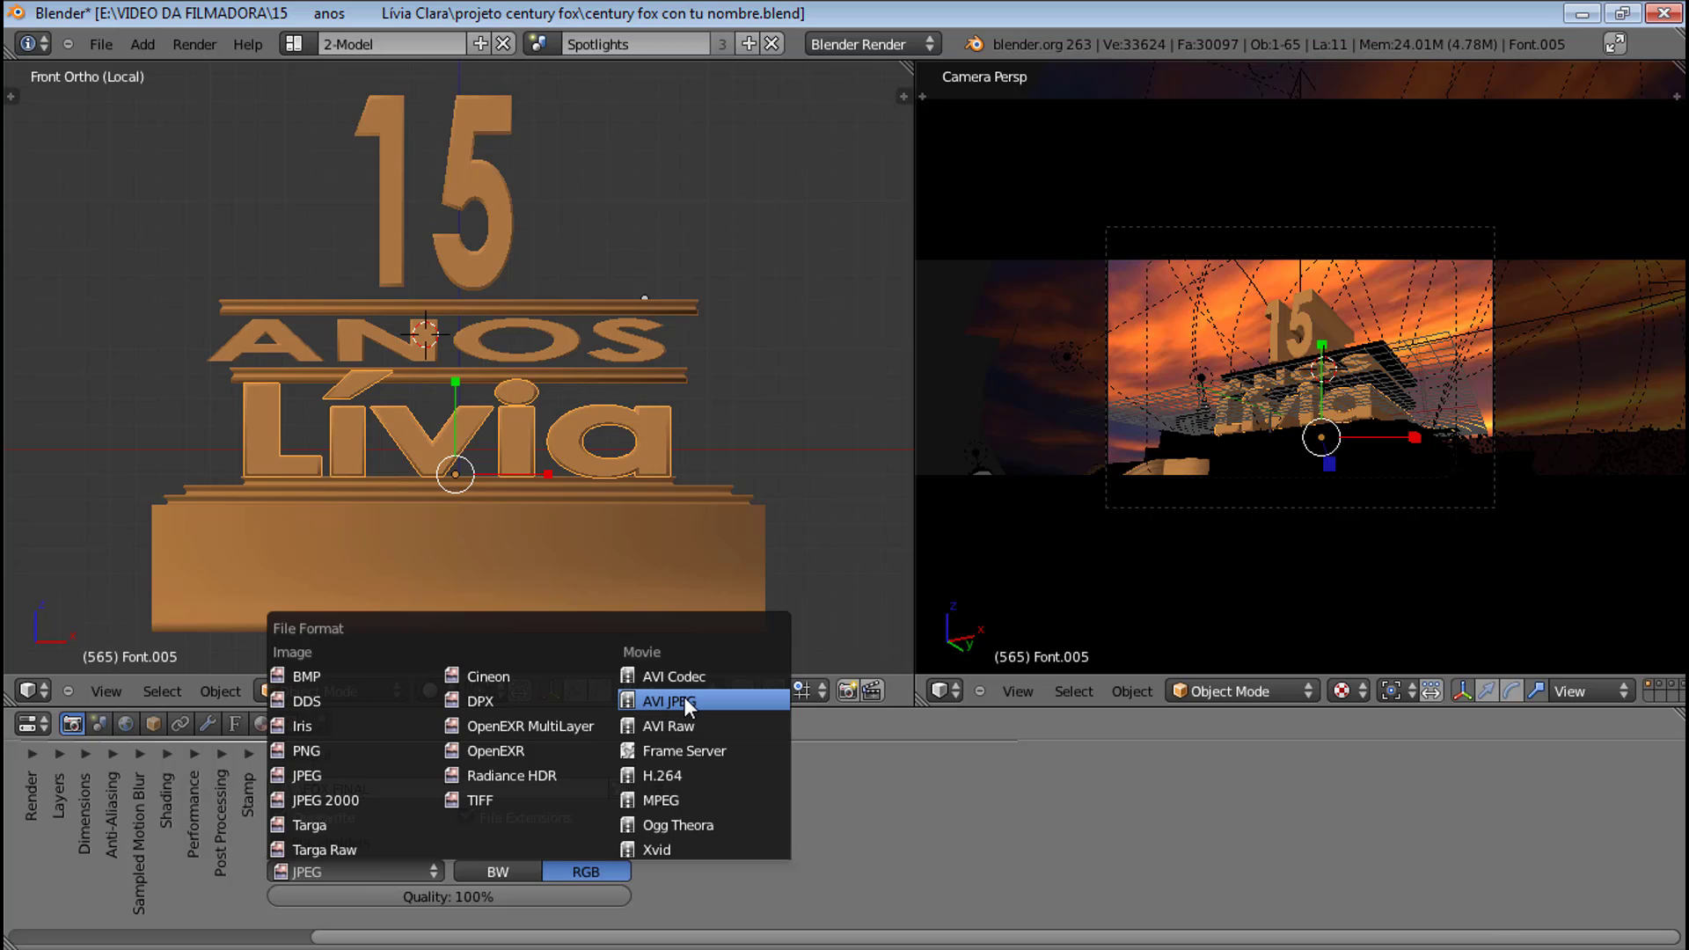
left_click(662, 778)
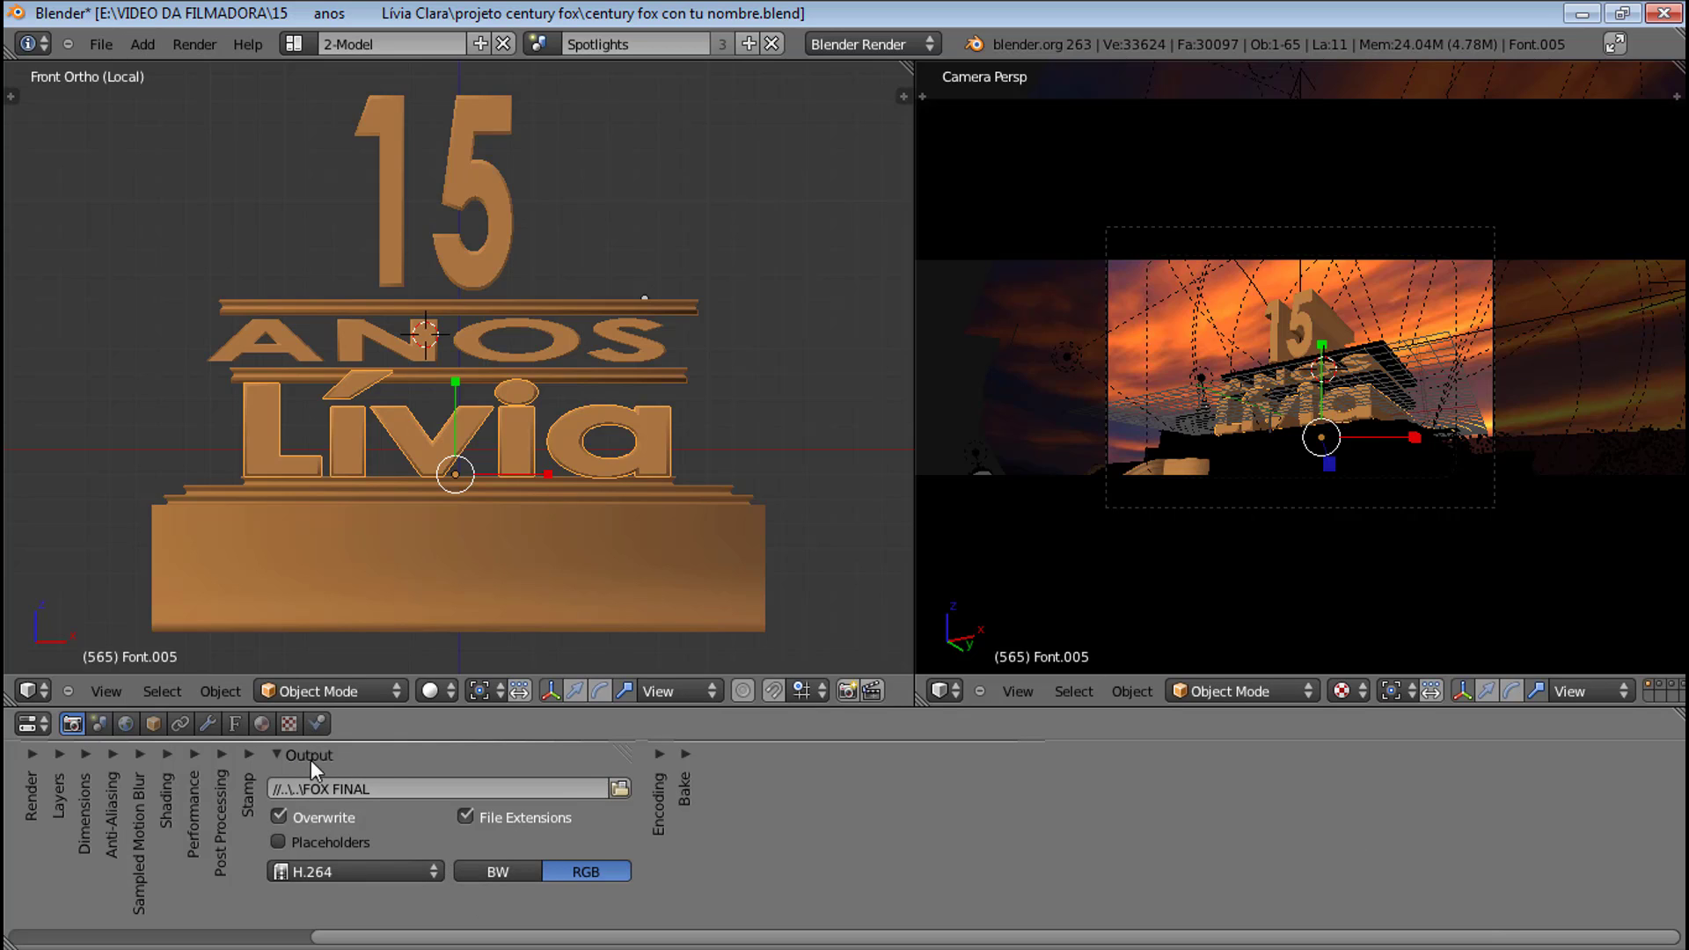
- Collapse the Output section and look through the Stamp, Post Processing, Performance, Shading, Sampled Motion Blur and Anti-Aliasing settings
left_click(276, 753)
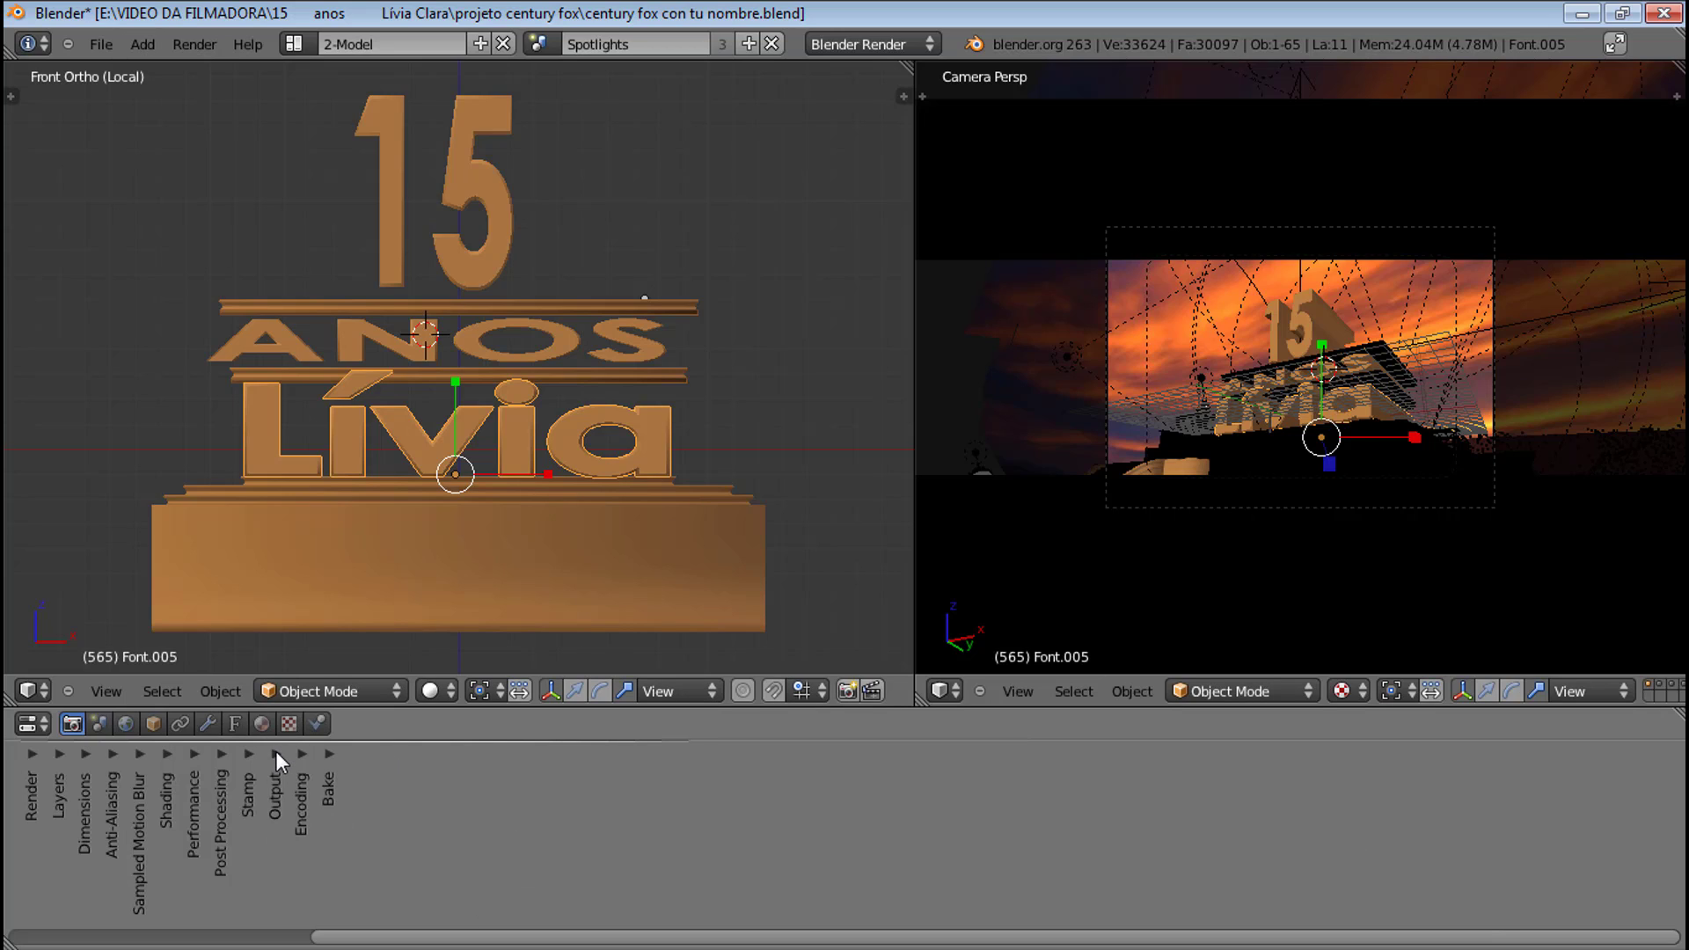
left_click(250, 754)
left_click(246, 752)
left_click(225, 753)
left_click(225, 753)
left_click(196, 755)
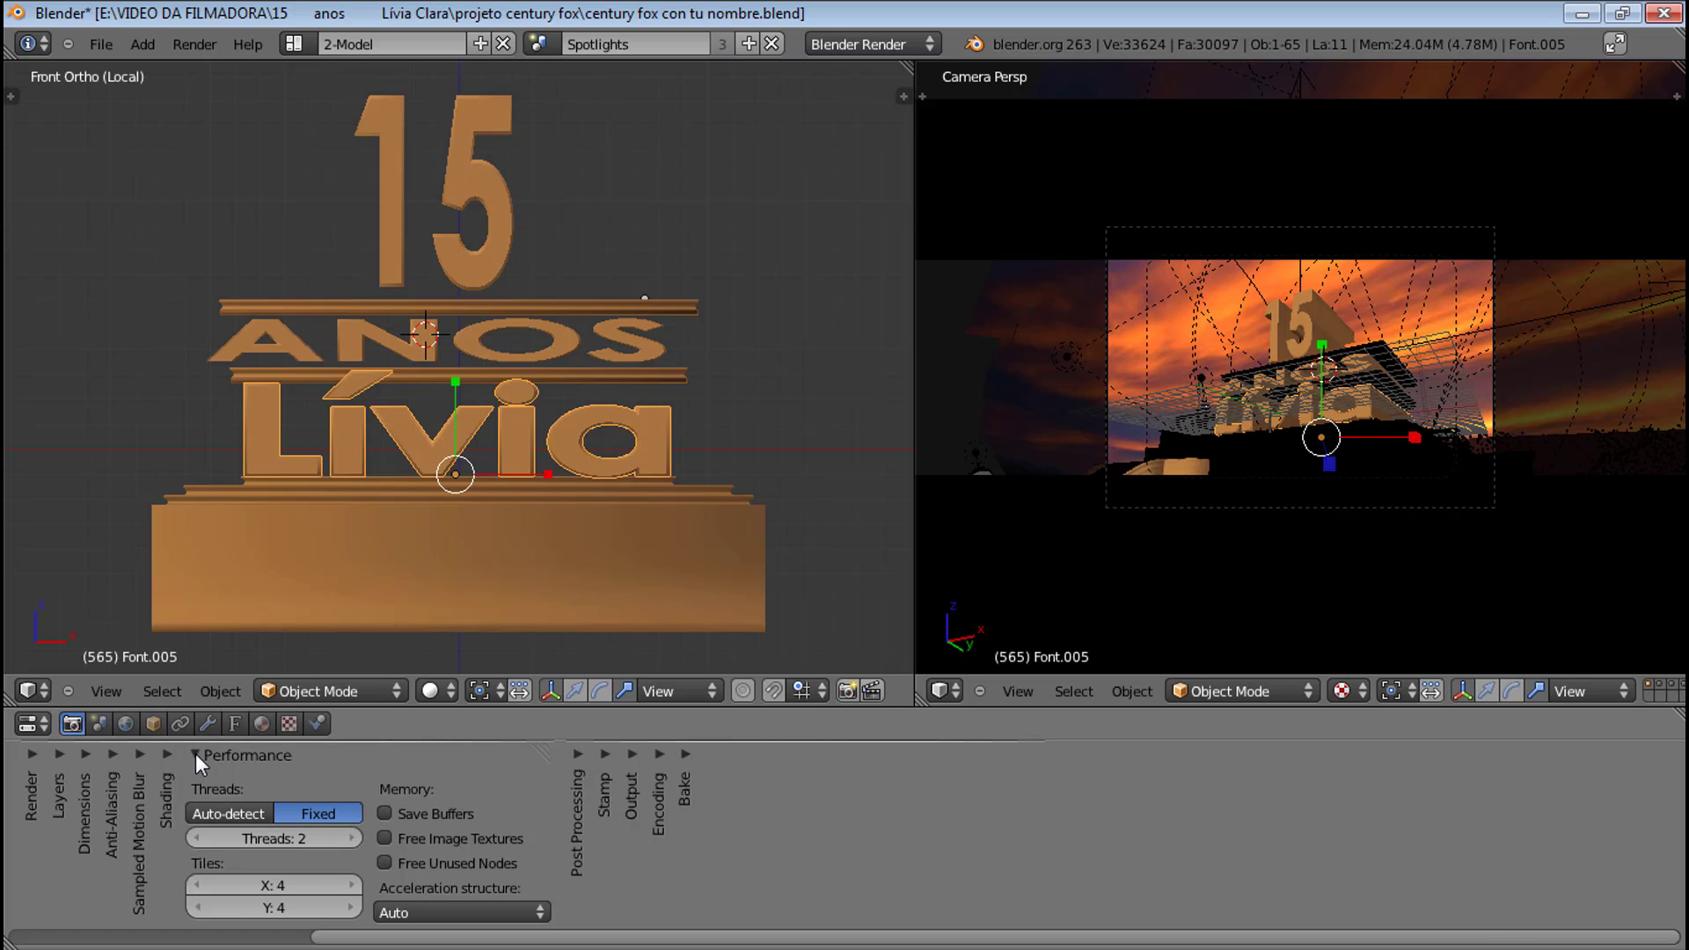
left_click(195, 753)
left_click(169, 752)
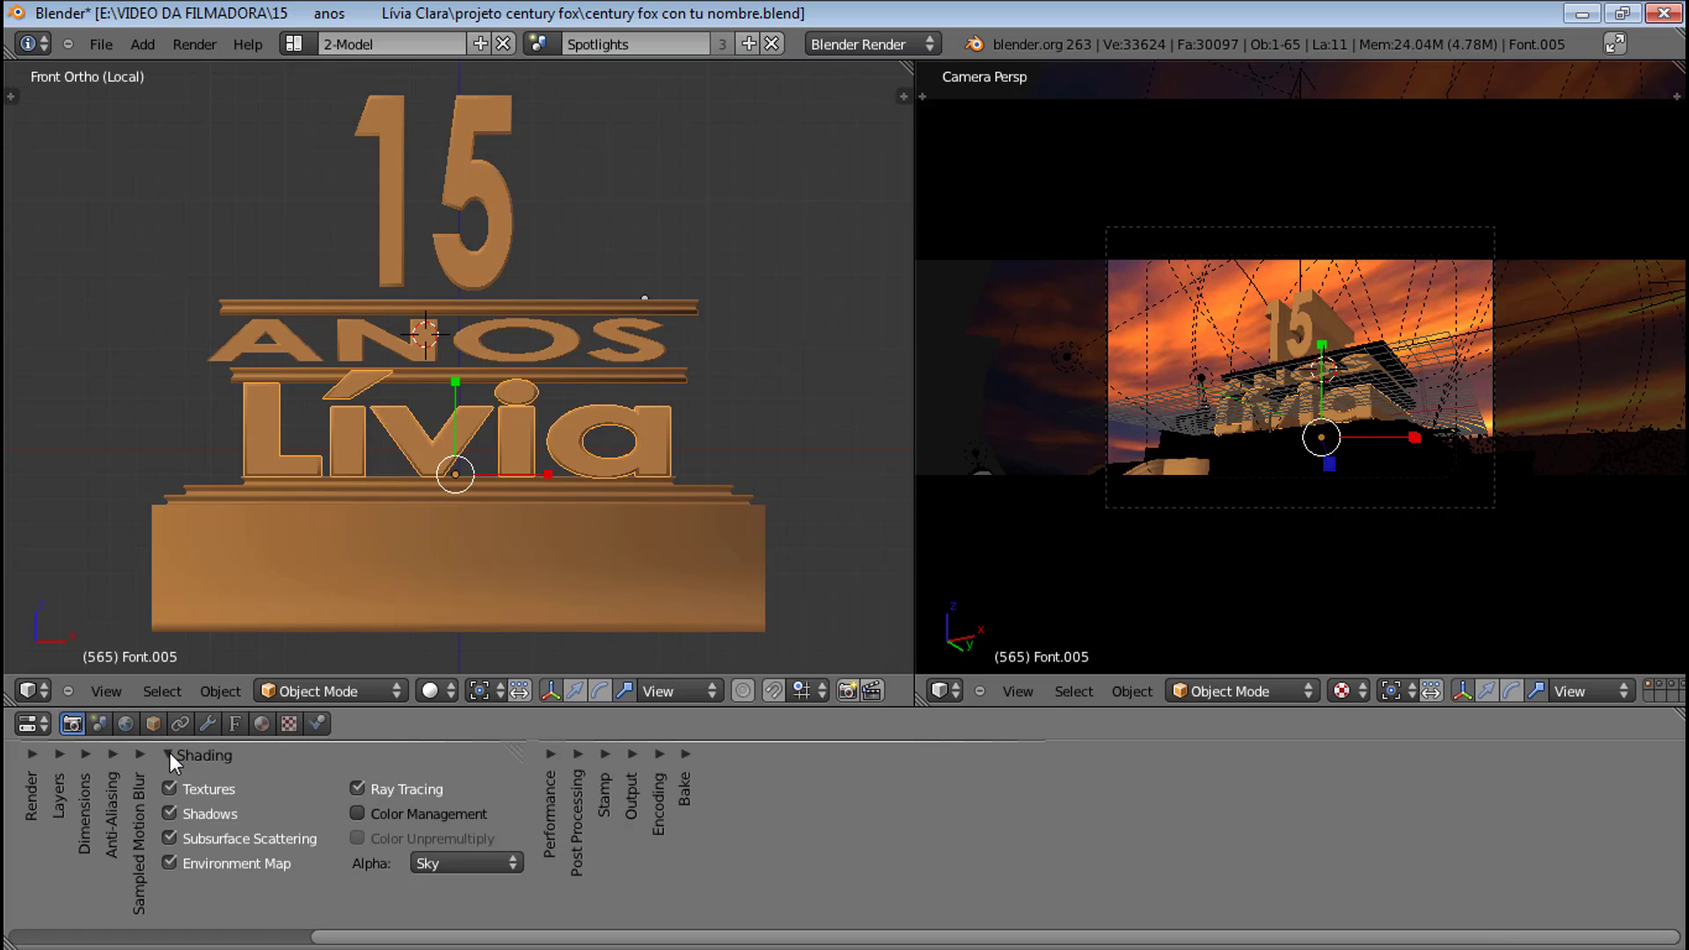
left_click(169, 753)
left_click(143, 755)
left_click(142, 755)
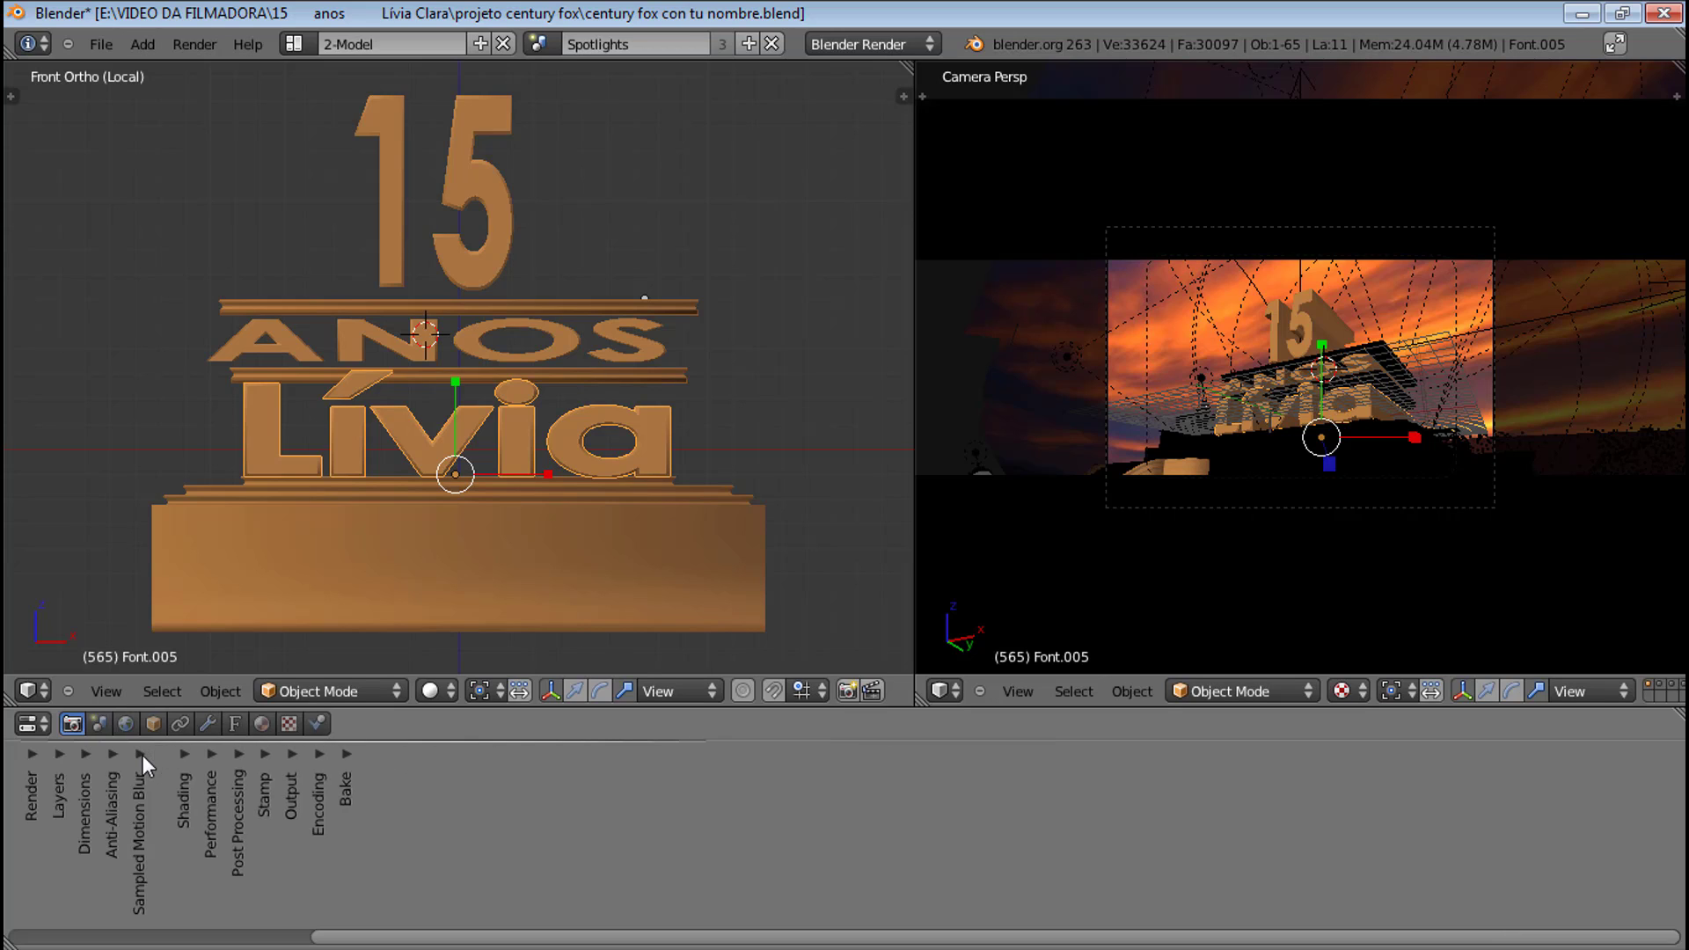
left_click(109, 756)
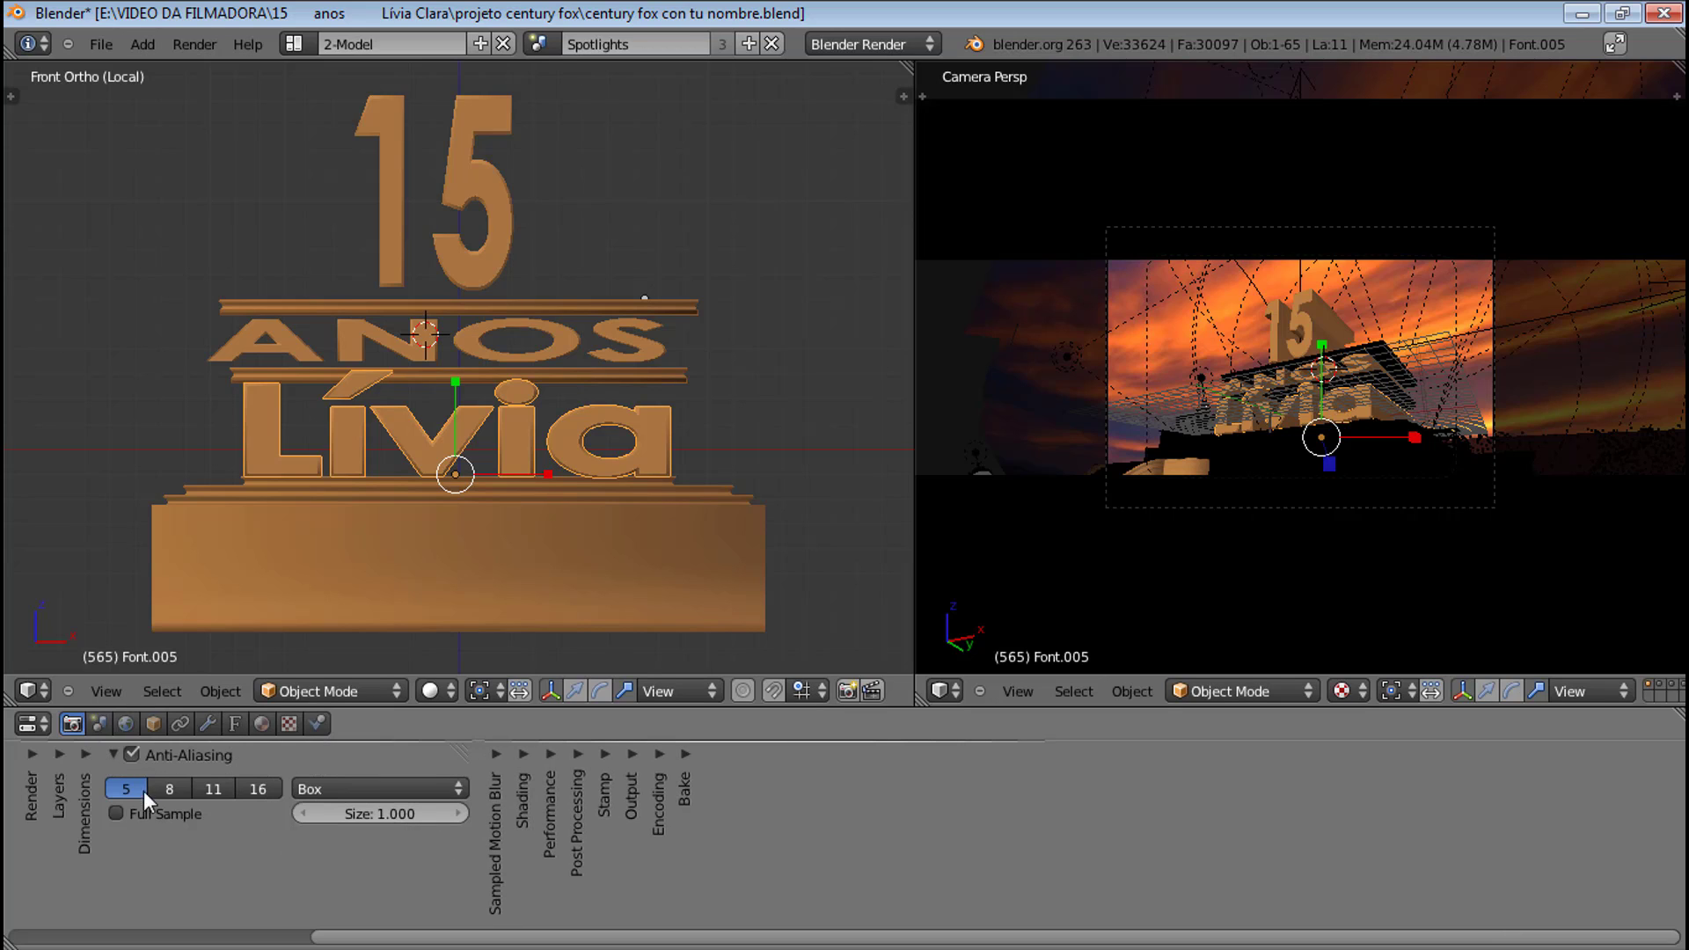
left_click(115, 753)
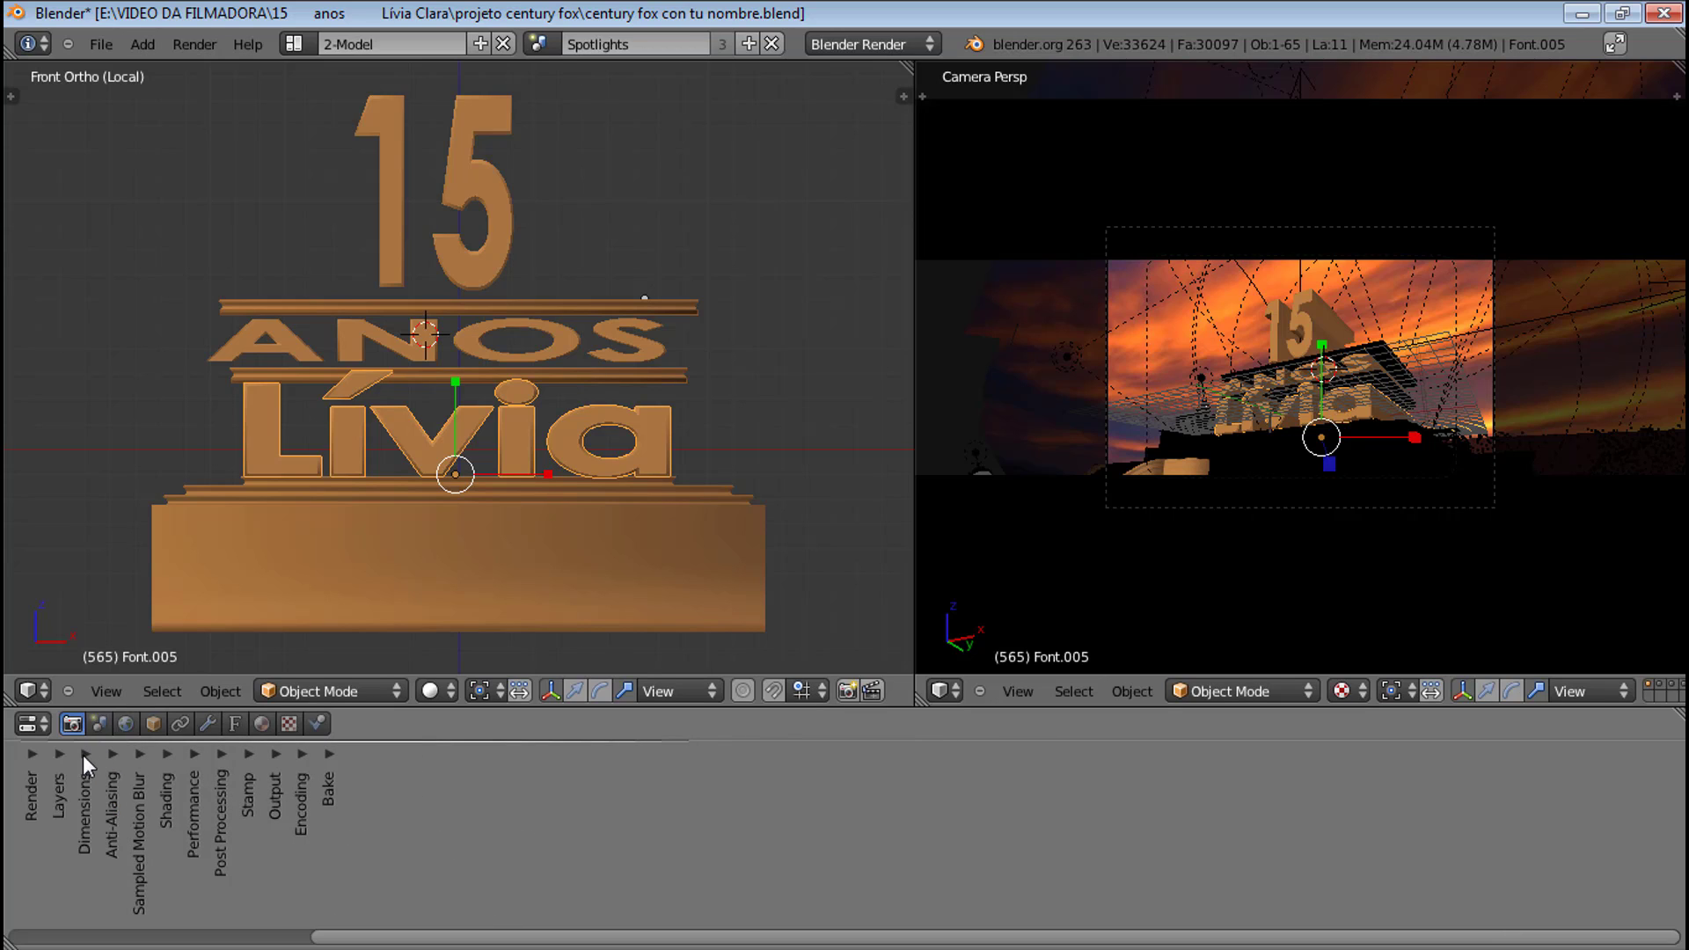
- Expand the render Dimensions and try the HDTV 720p, DVCPRO HD 1080p and TV PAL 4:3 presets
left_click(84, 754)
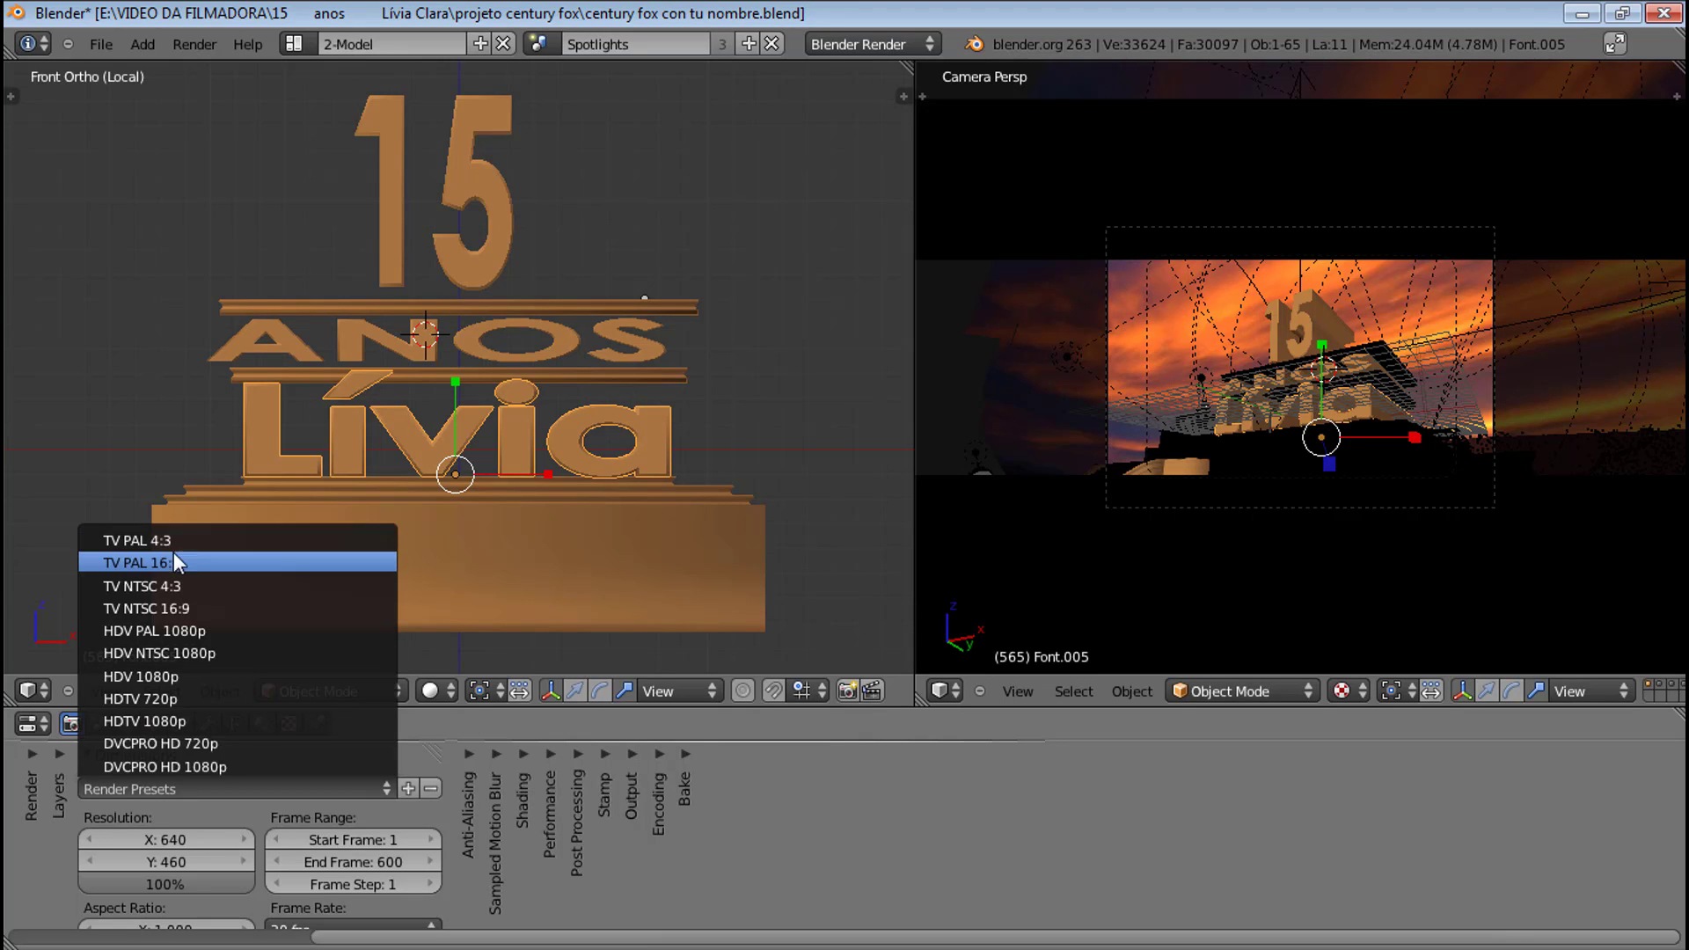
left_click(160, 695)
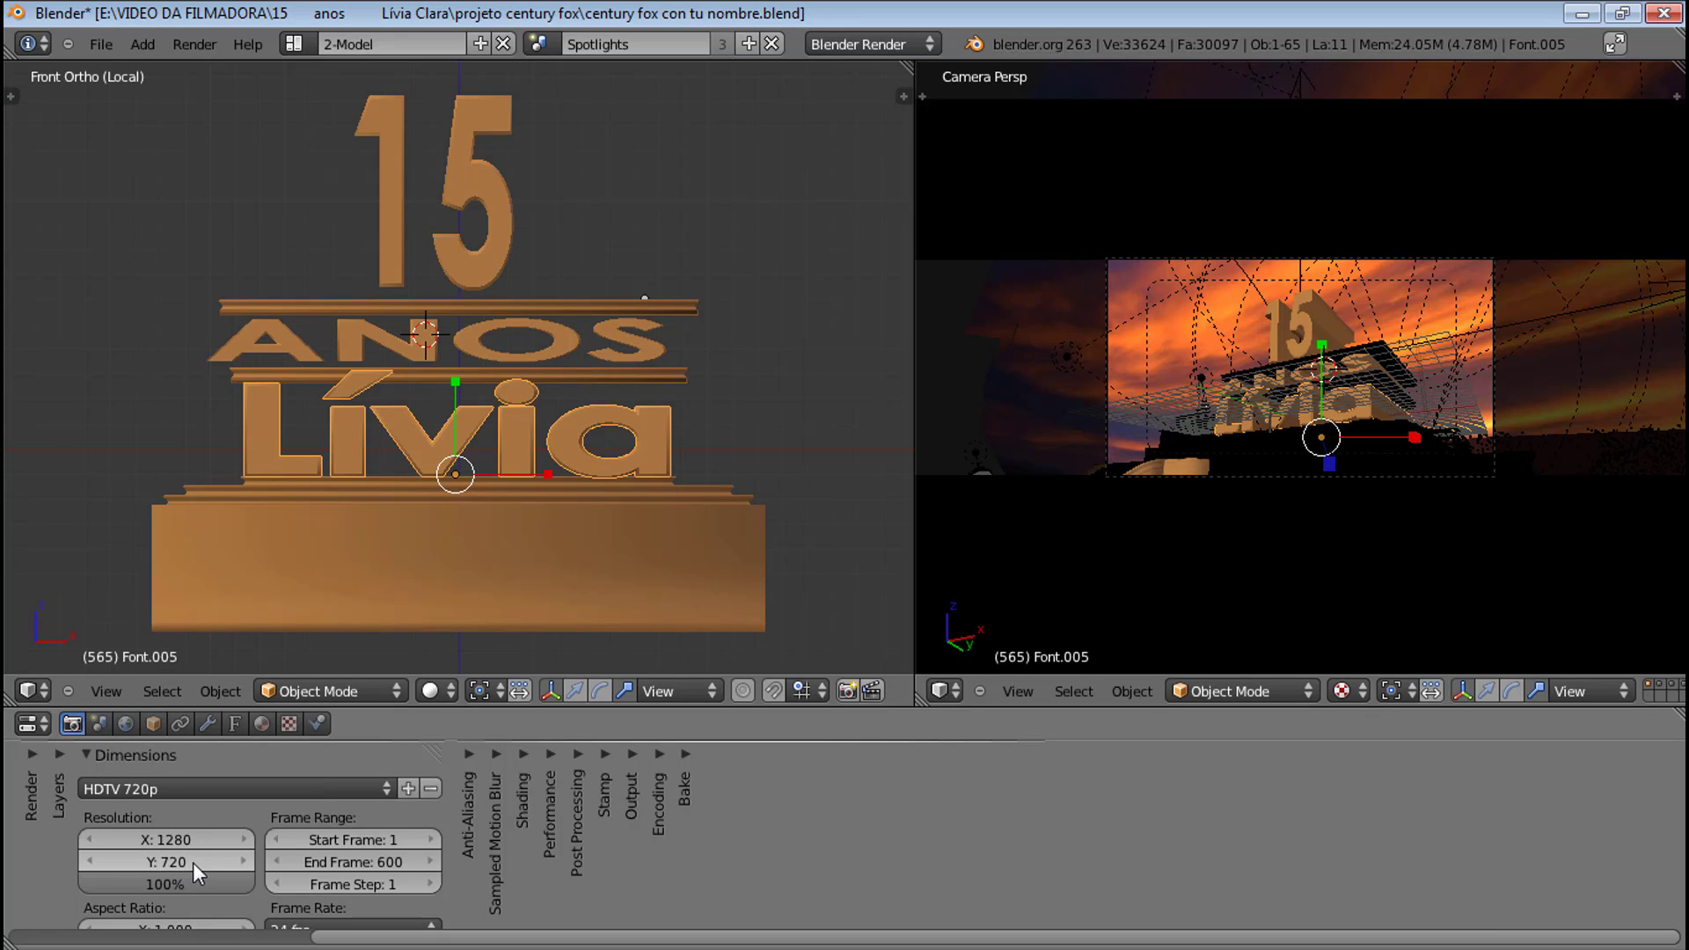
left_click(176, 785)
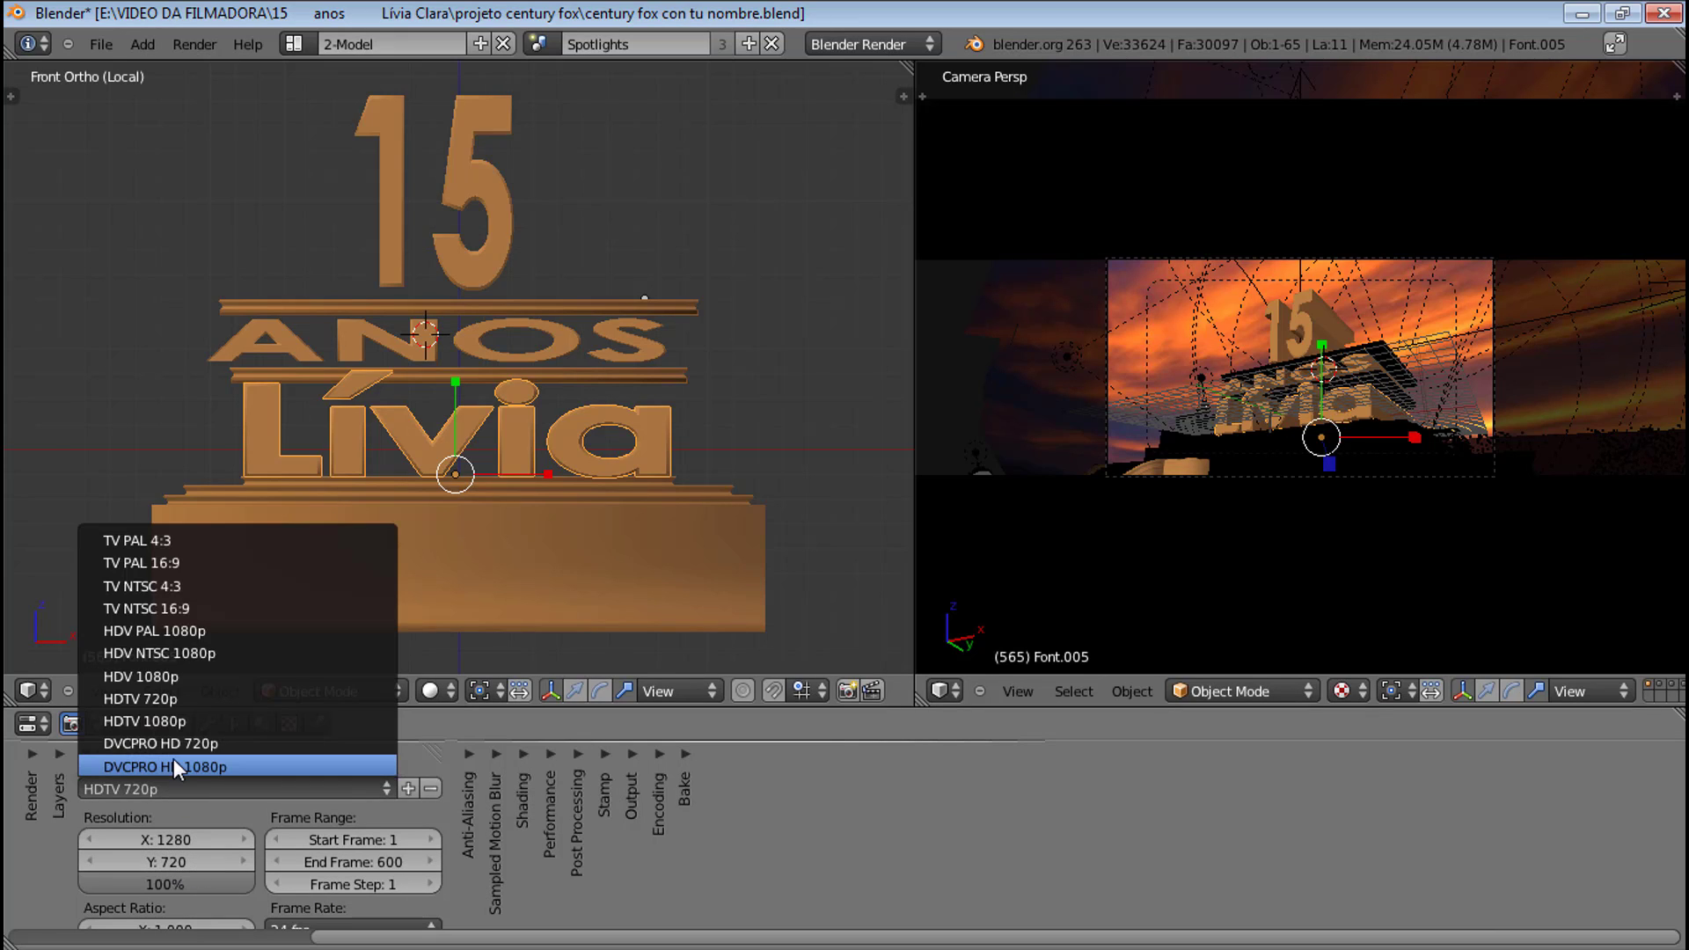
left_click(174, 759)
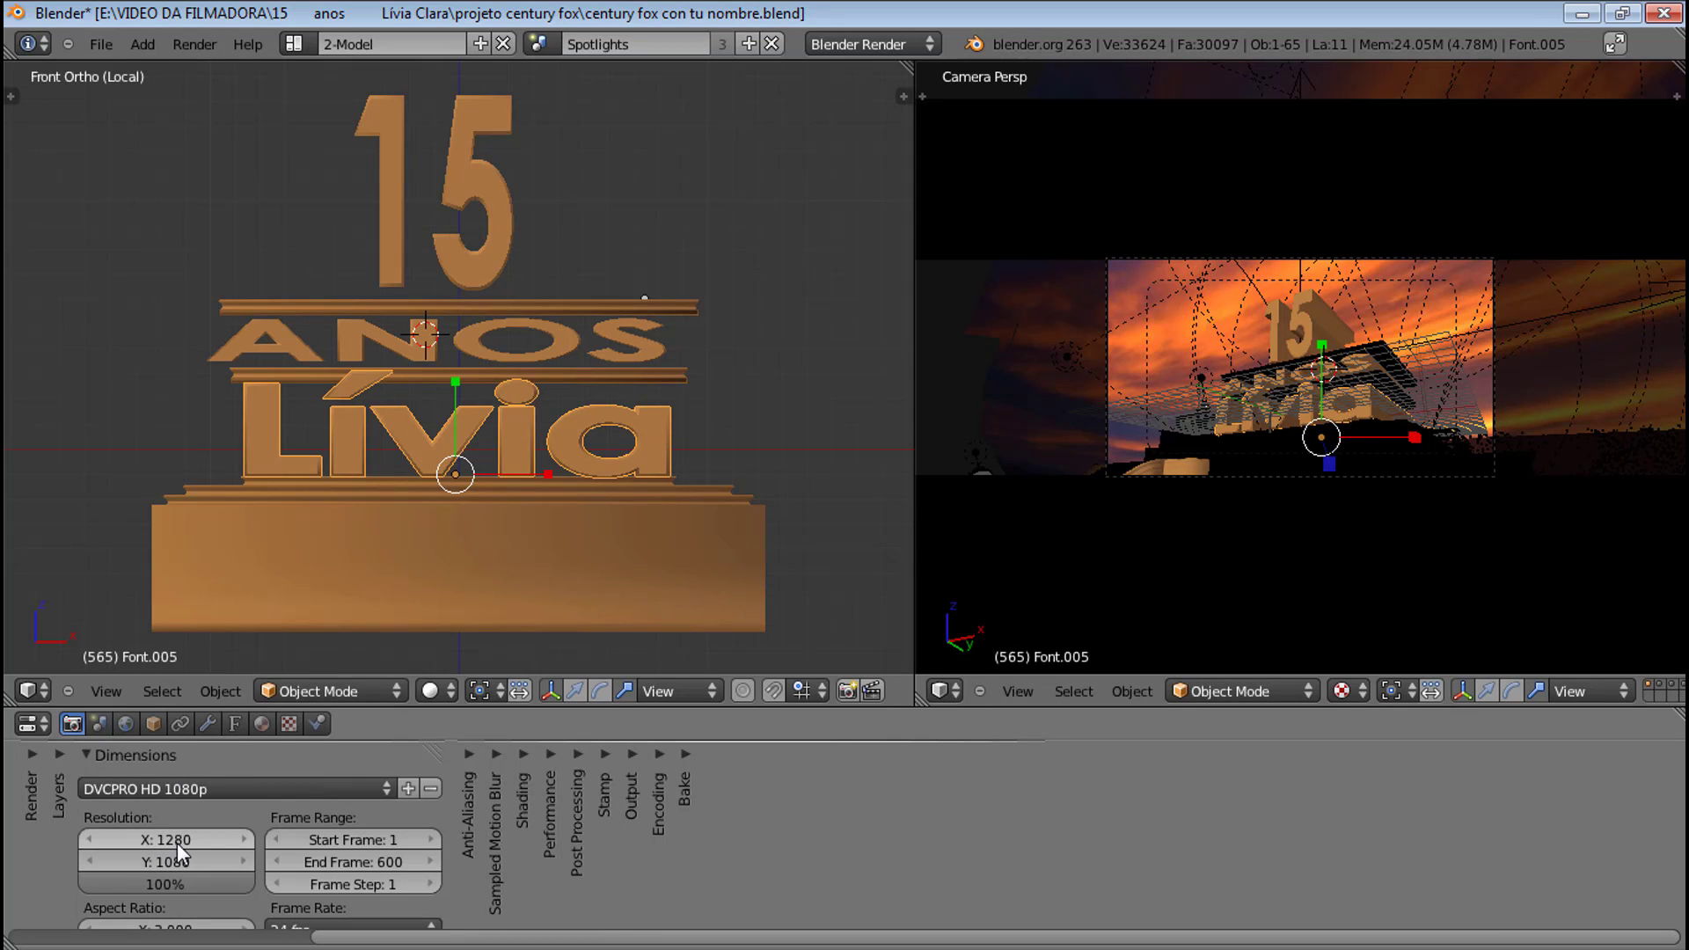
left_click(188, 786)
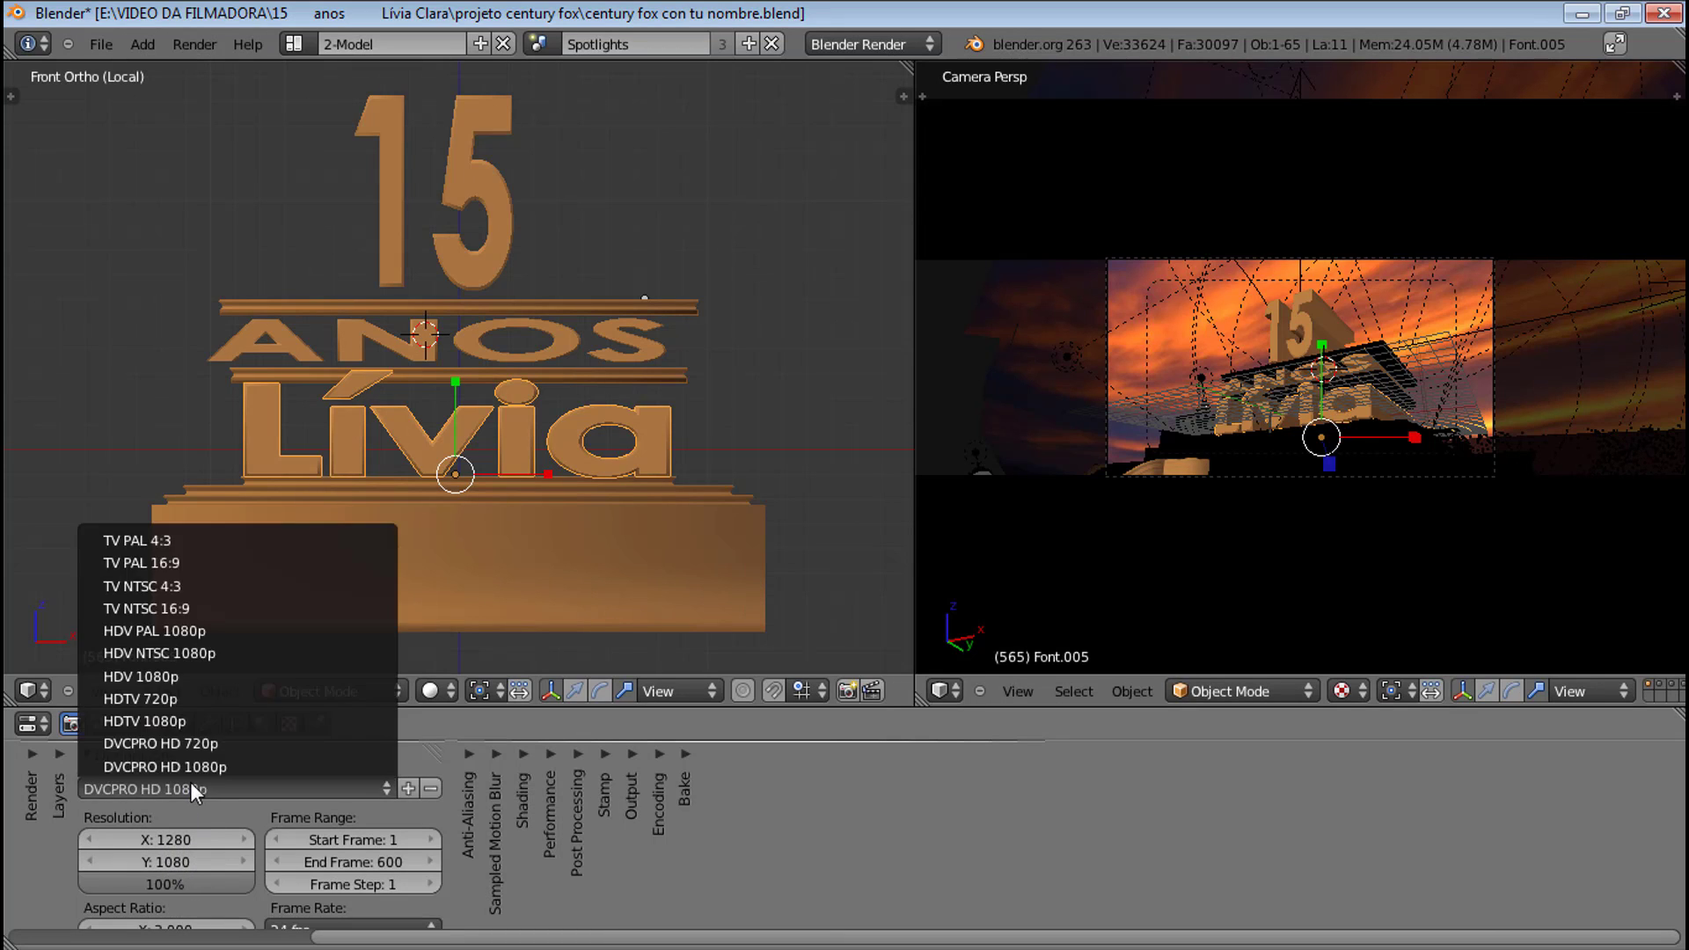
left_click(182, 549)
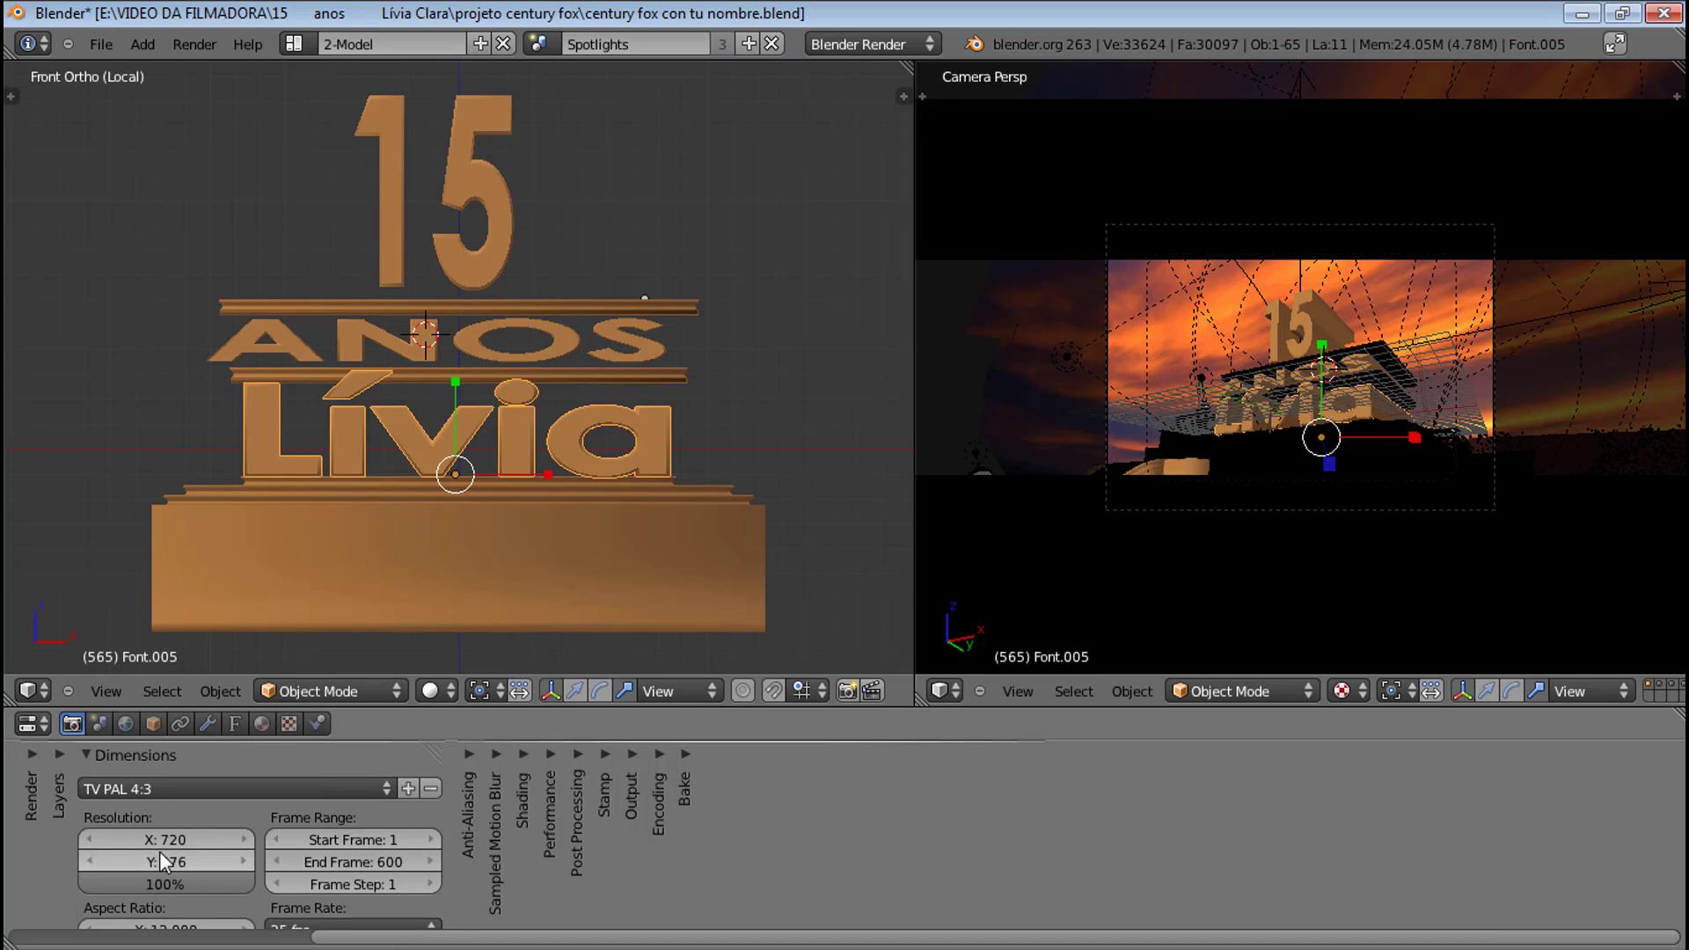
- Apply the TV PAL 16:9 render preset and collapse the Dimensions section
left_click(204, 785)
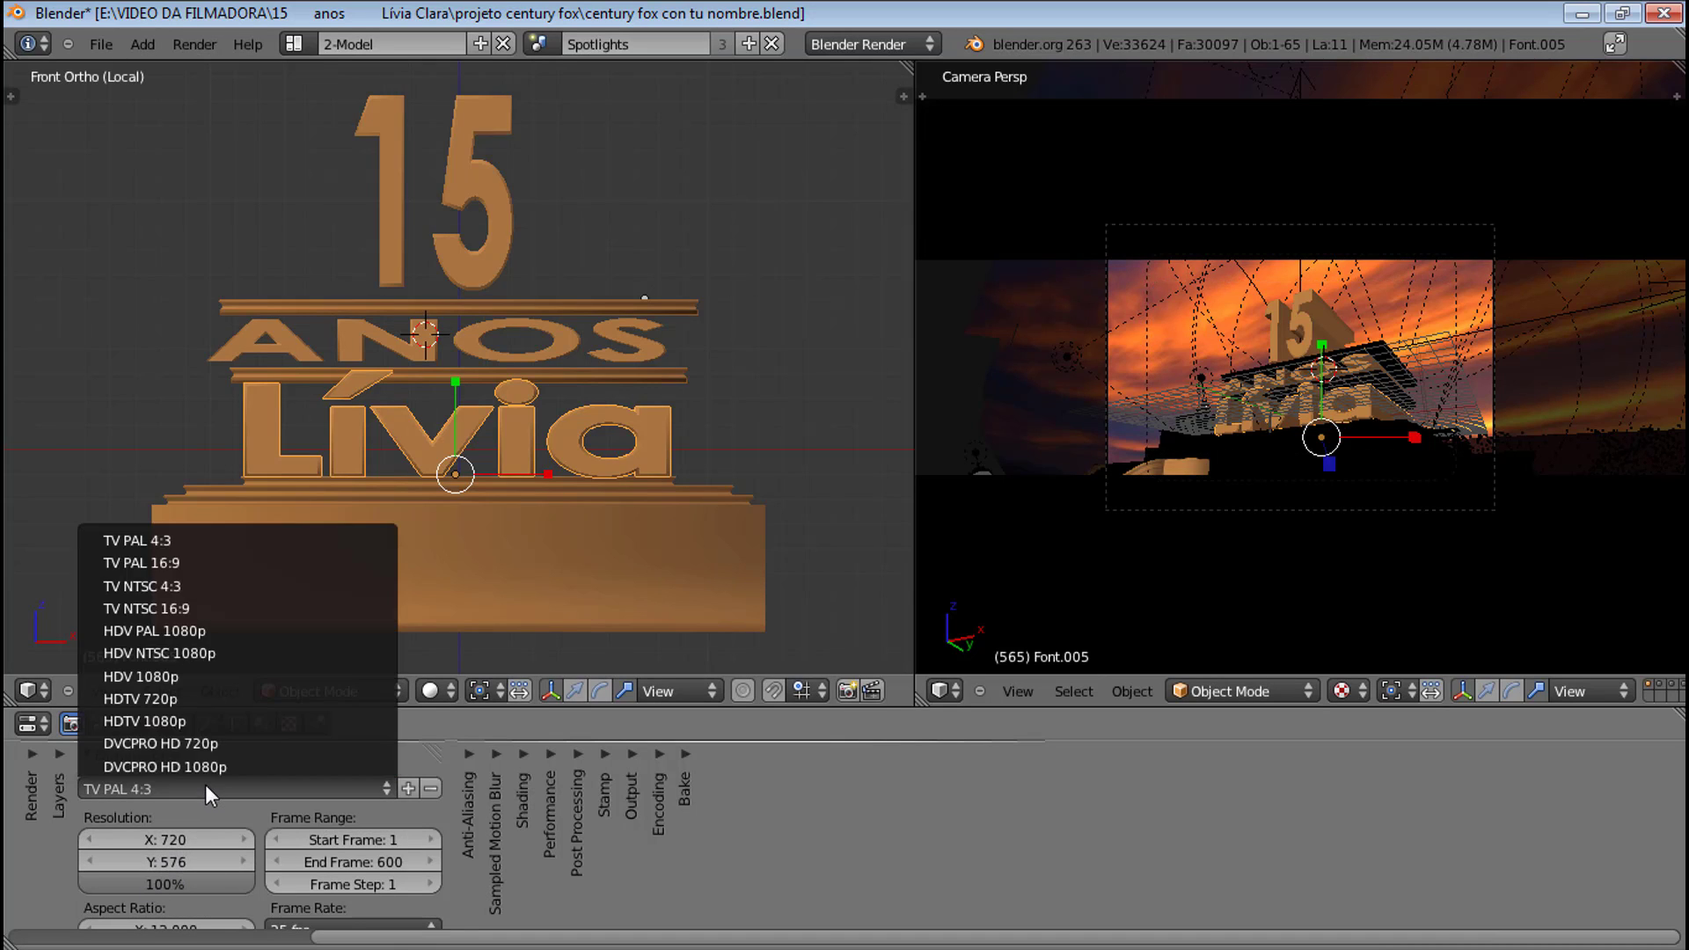
left_click(168, 568)
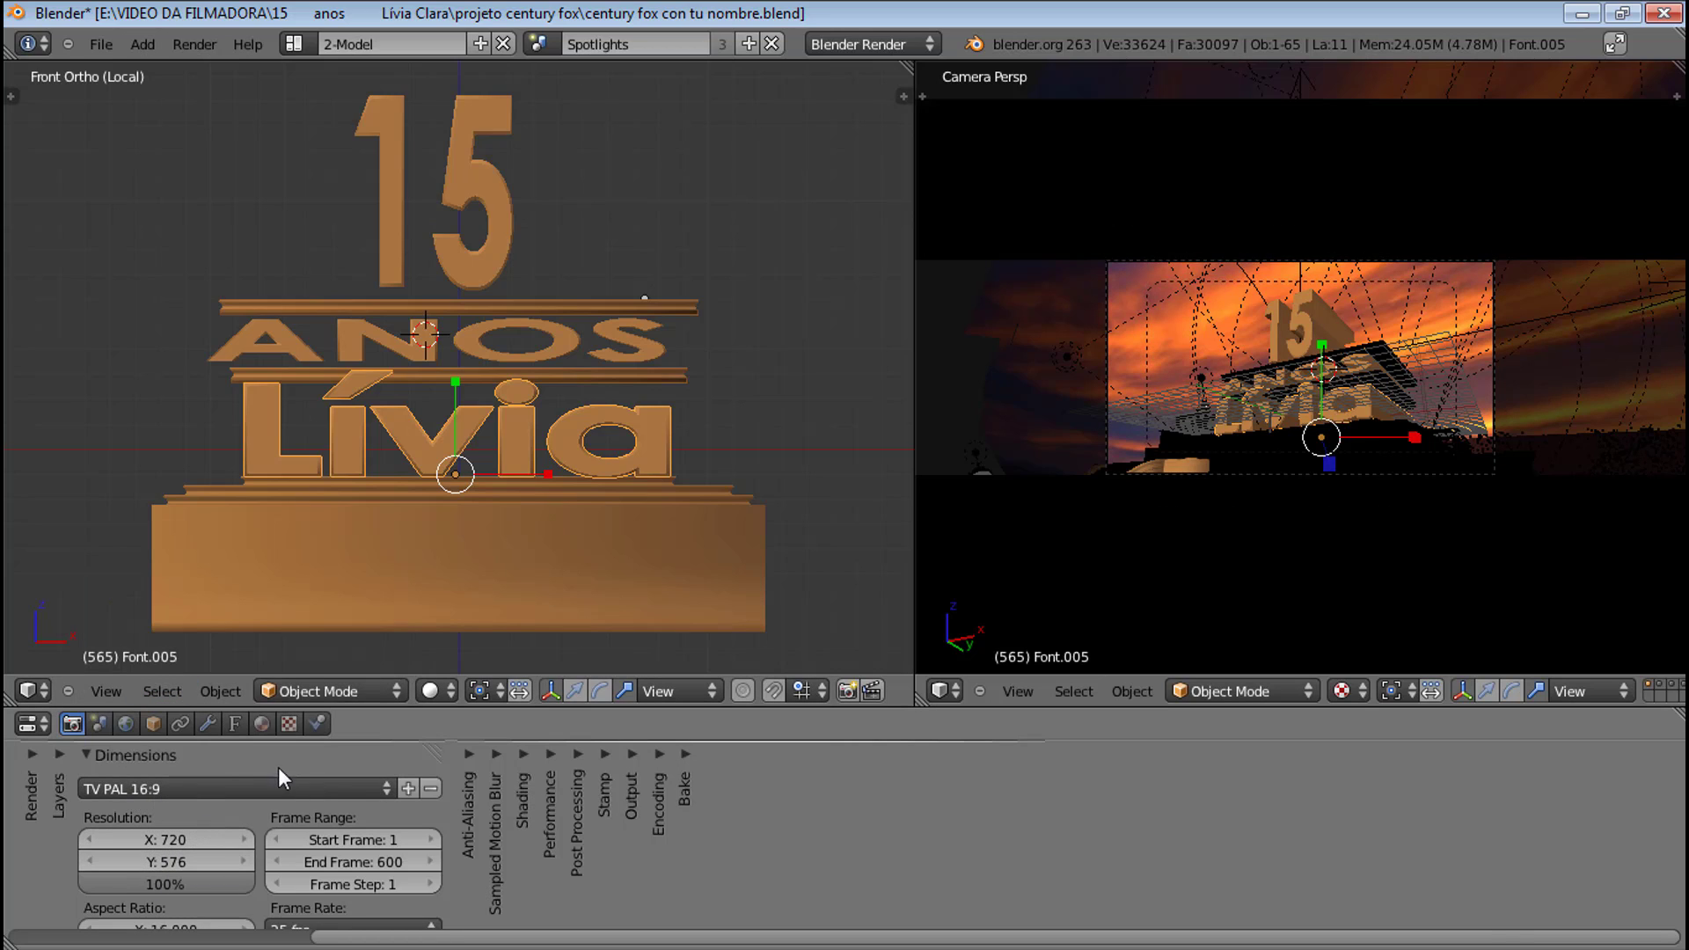
left_click(88, 754)
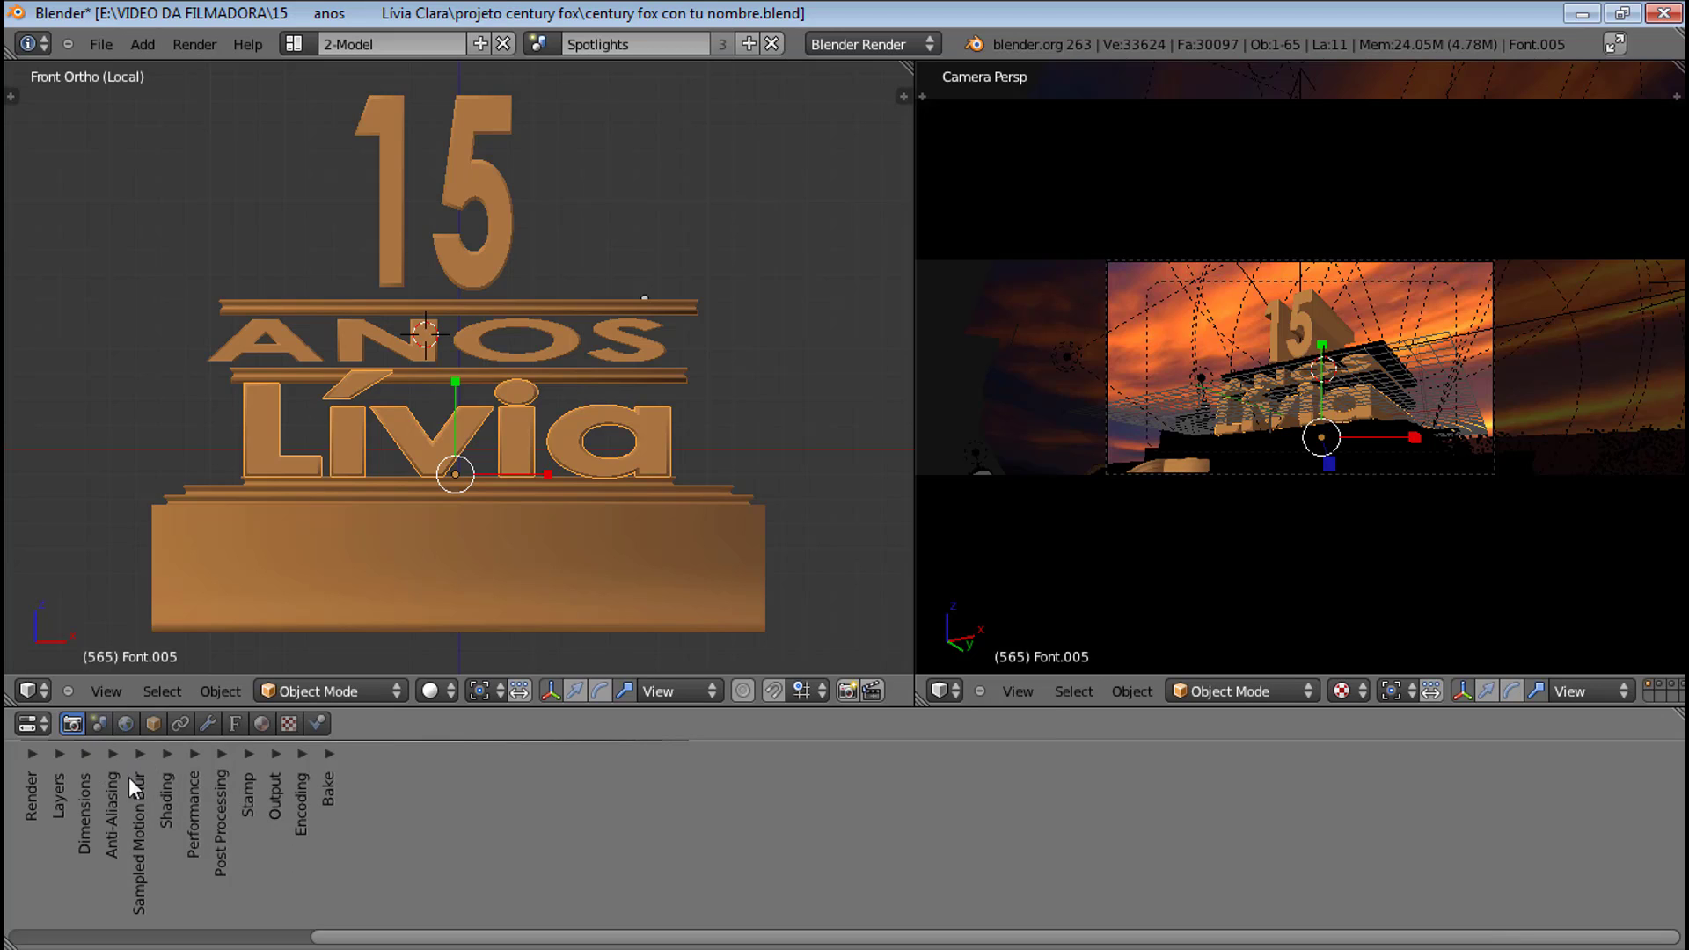
- Expand the Render section, start rendering the animation and stop the render during frame 2
left_click_drag(385, 940, 191, 925)
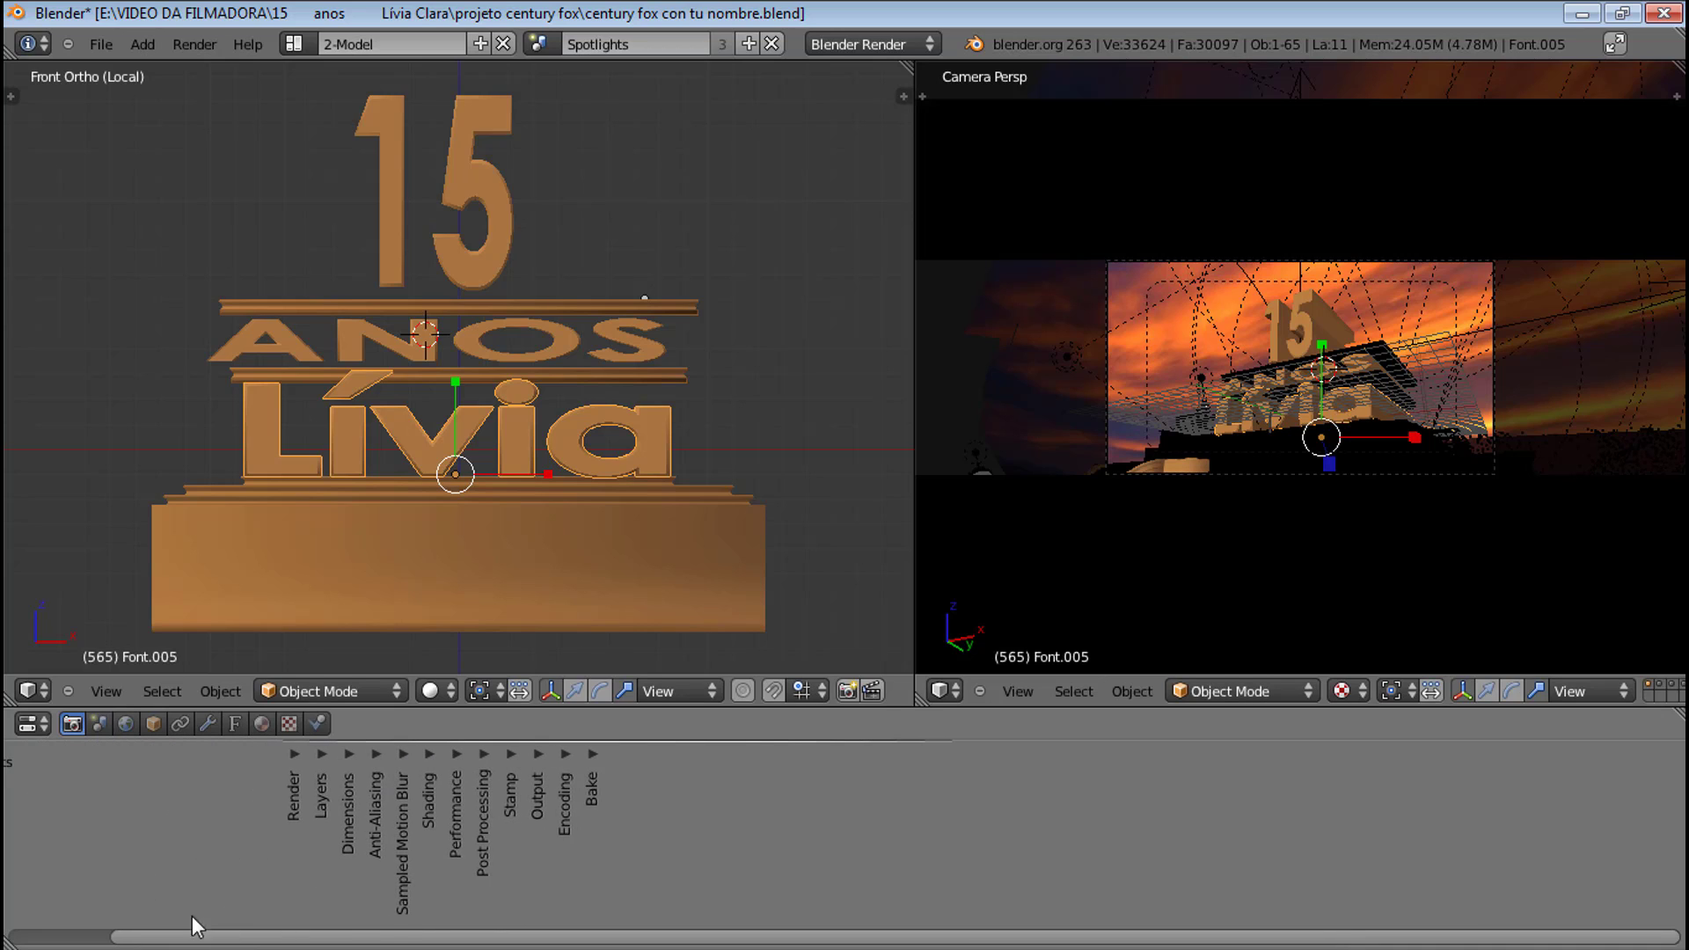
left_click(294, 753)
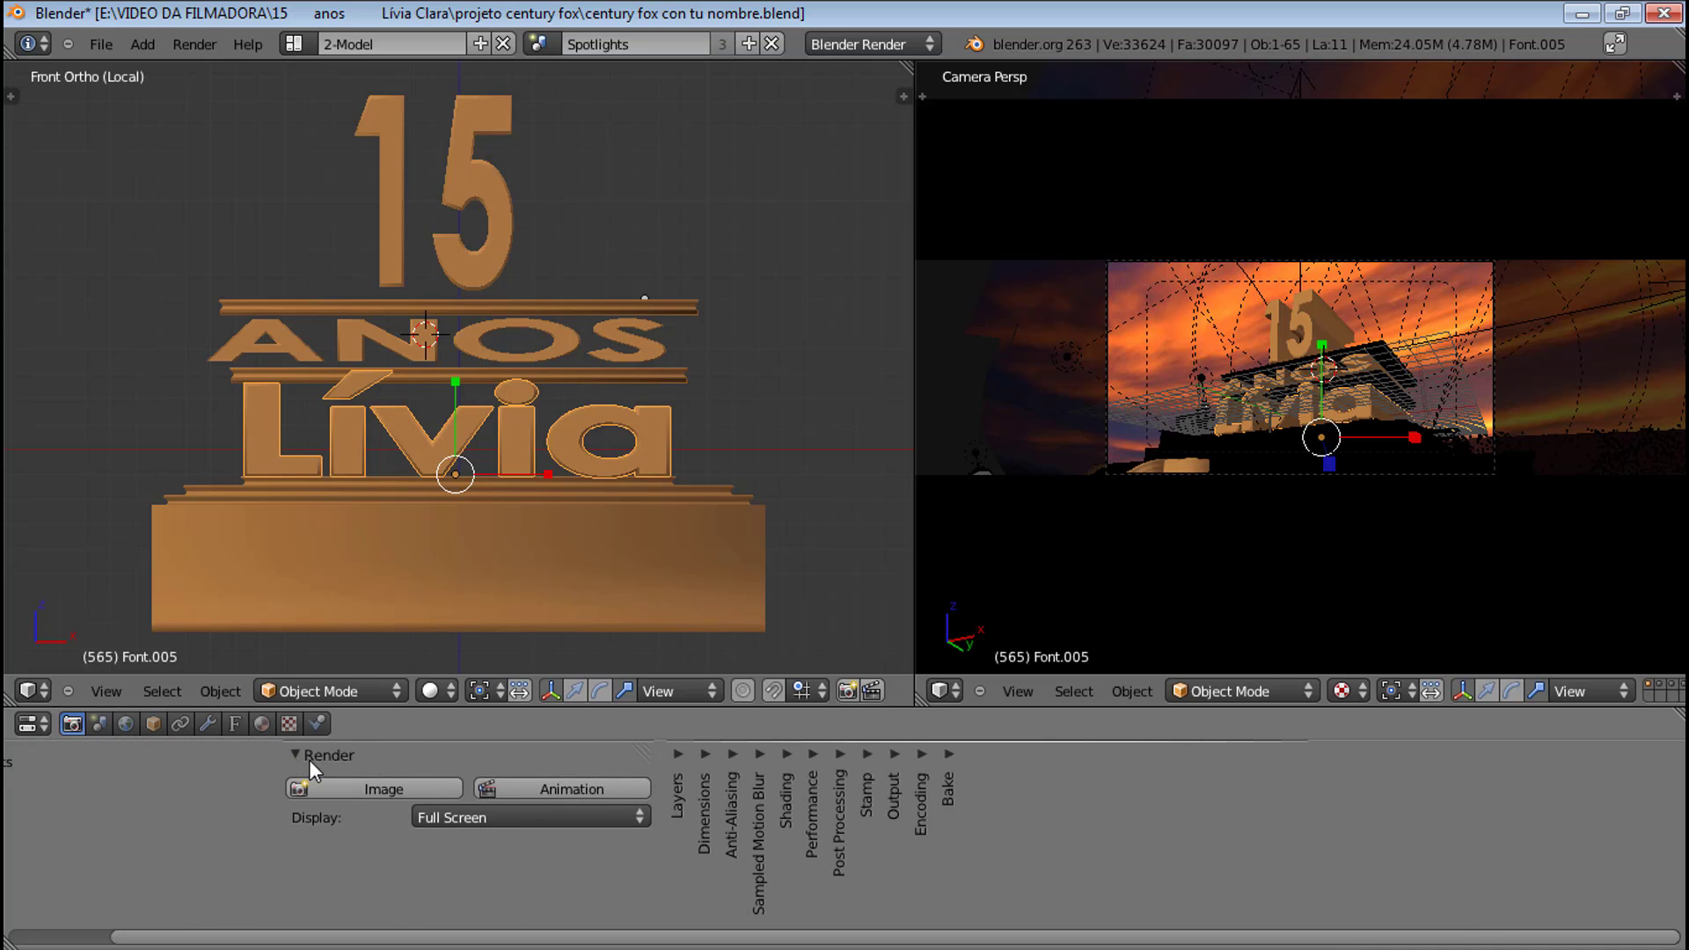
left_click(563, 789)
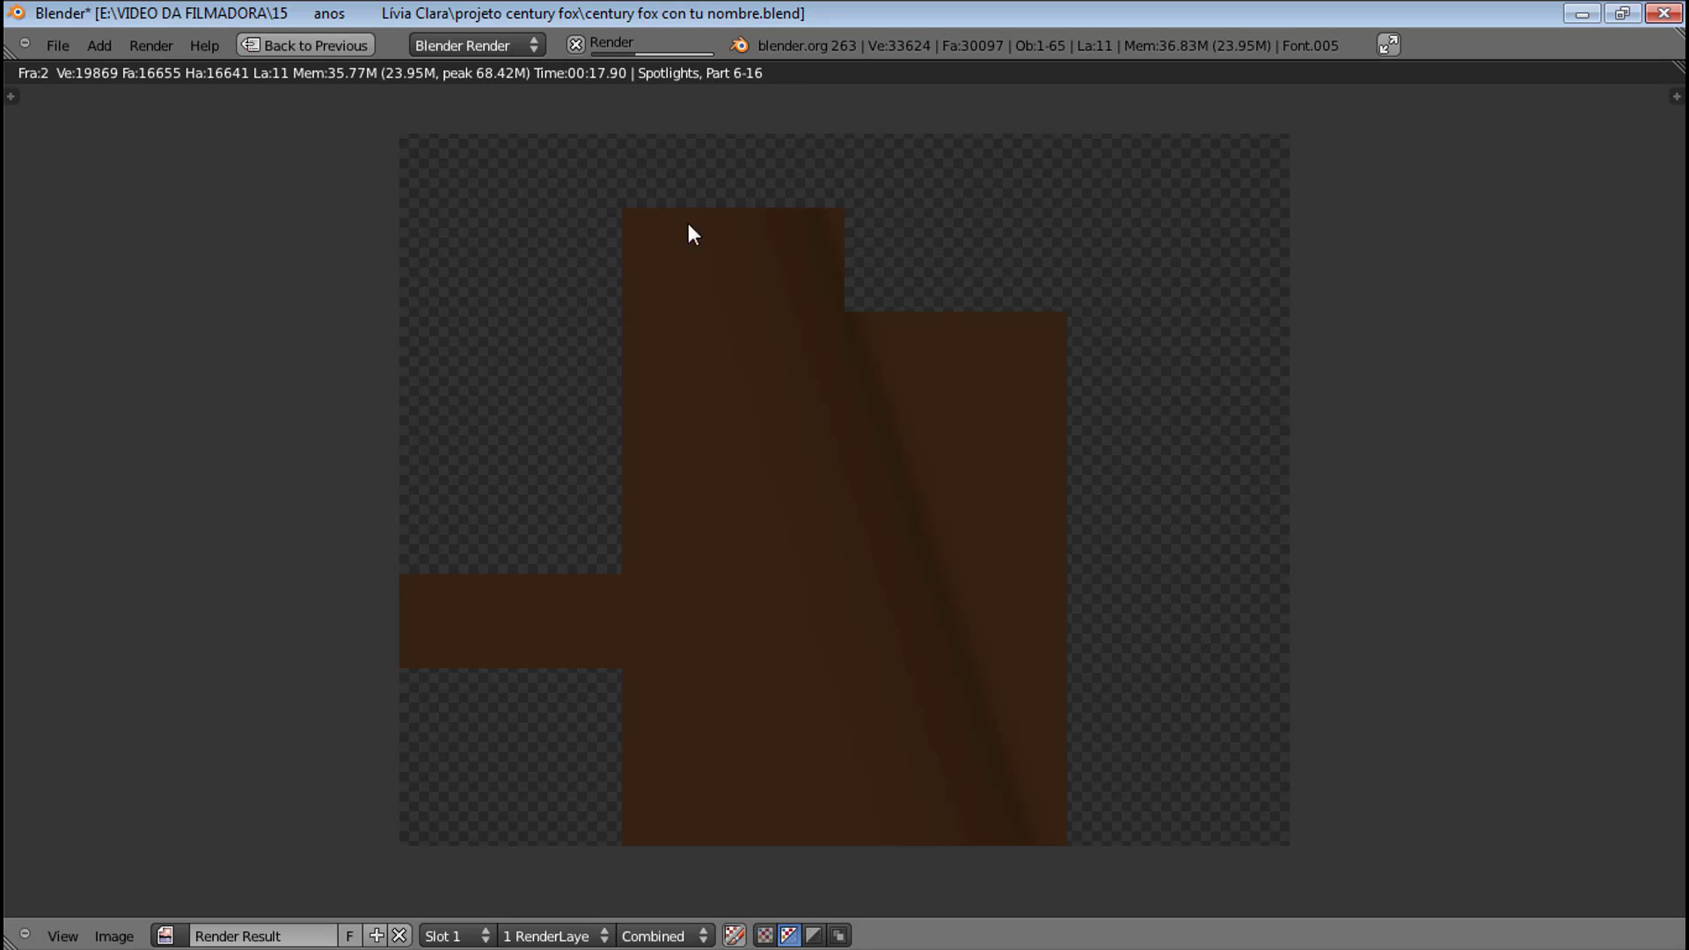
left_click(576, 44)
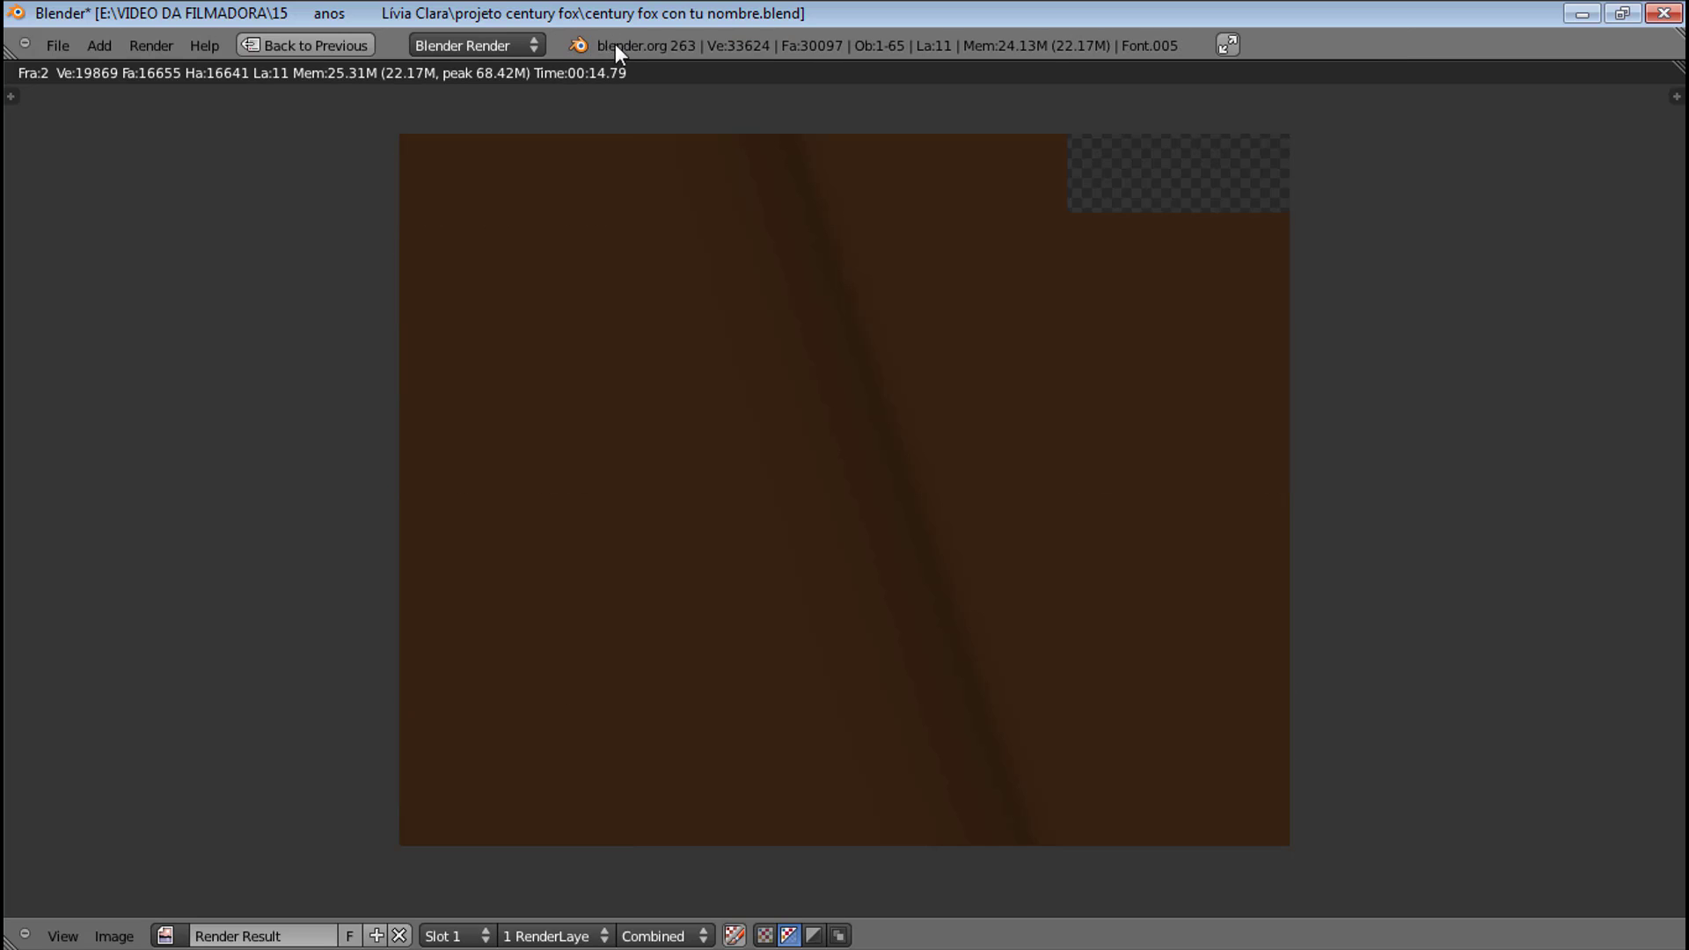
- Leave the render result view, return to the modelling layout and close Blender
key("Escape")
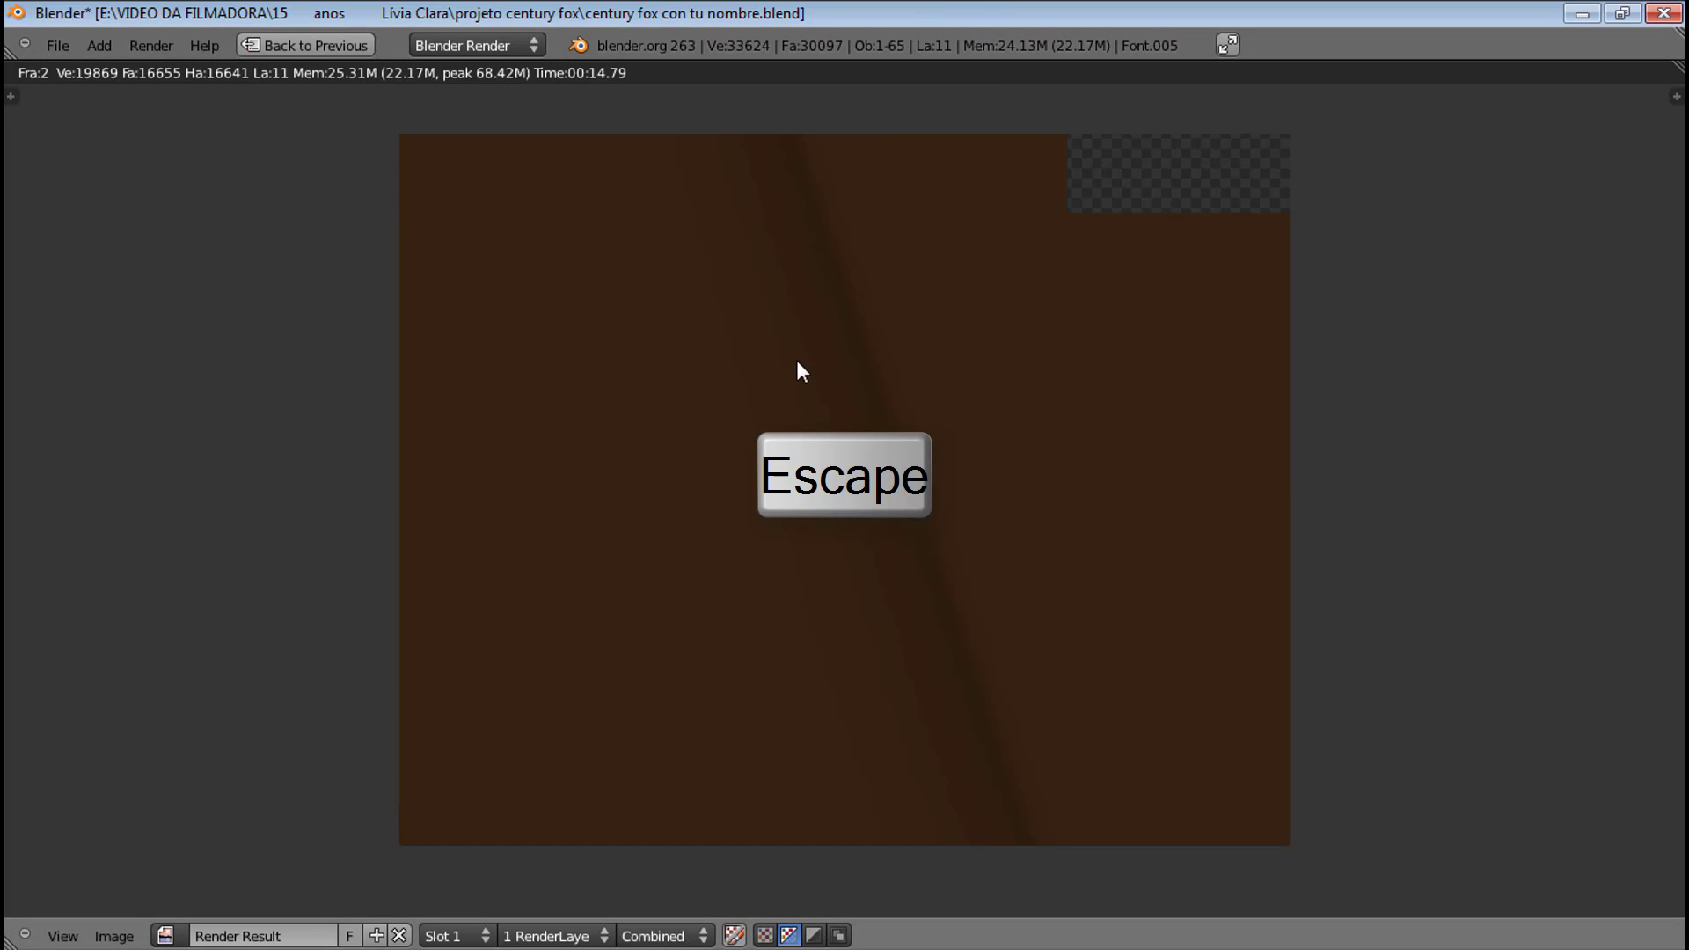
key("Escape")
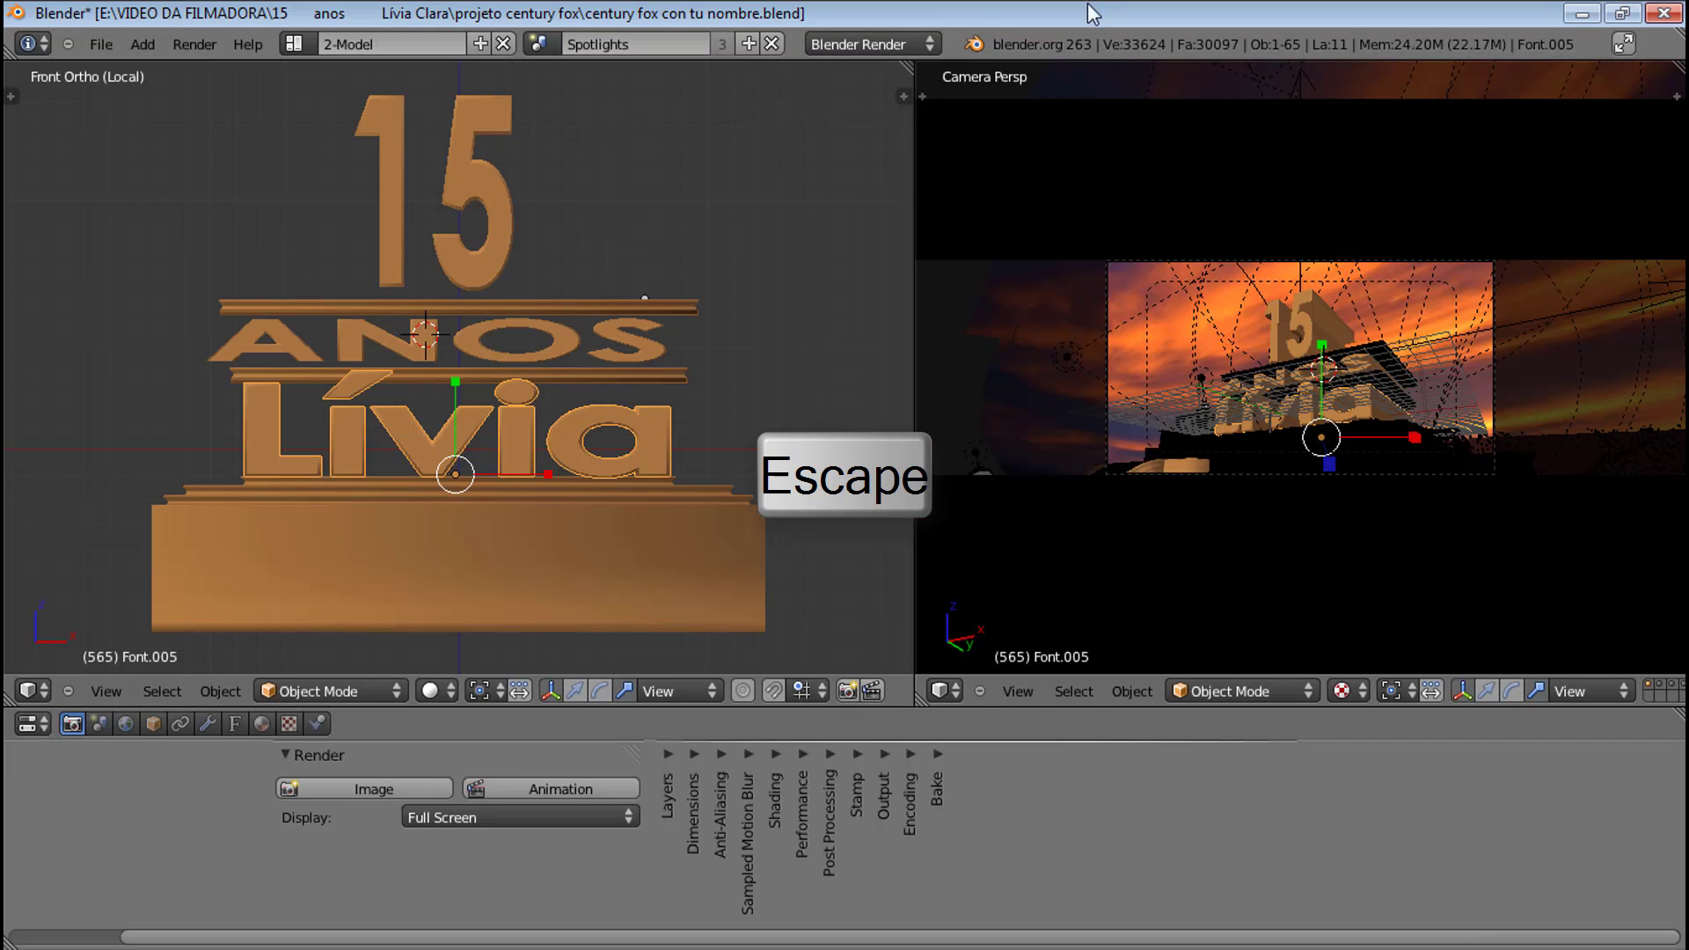
left_click(1665, 17)
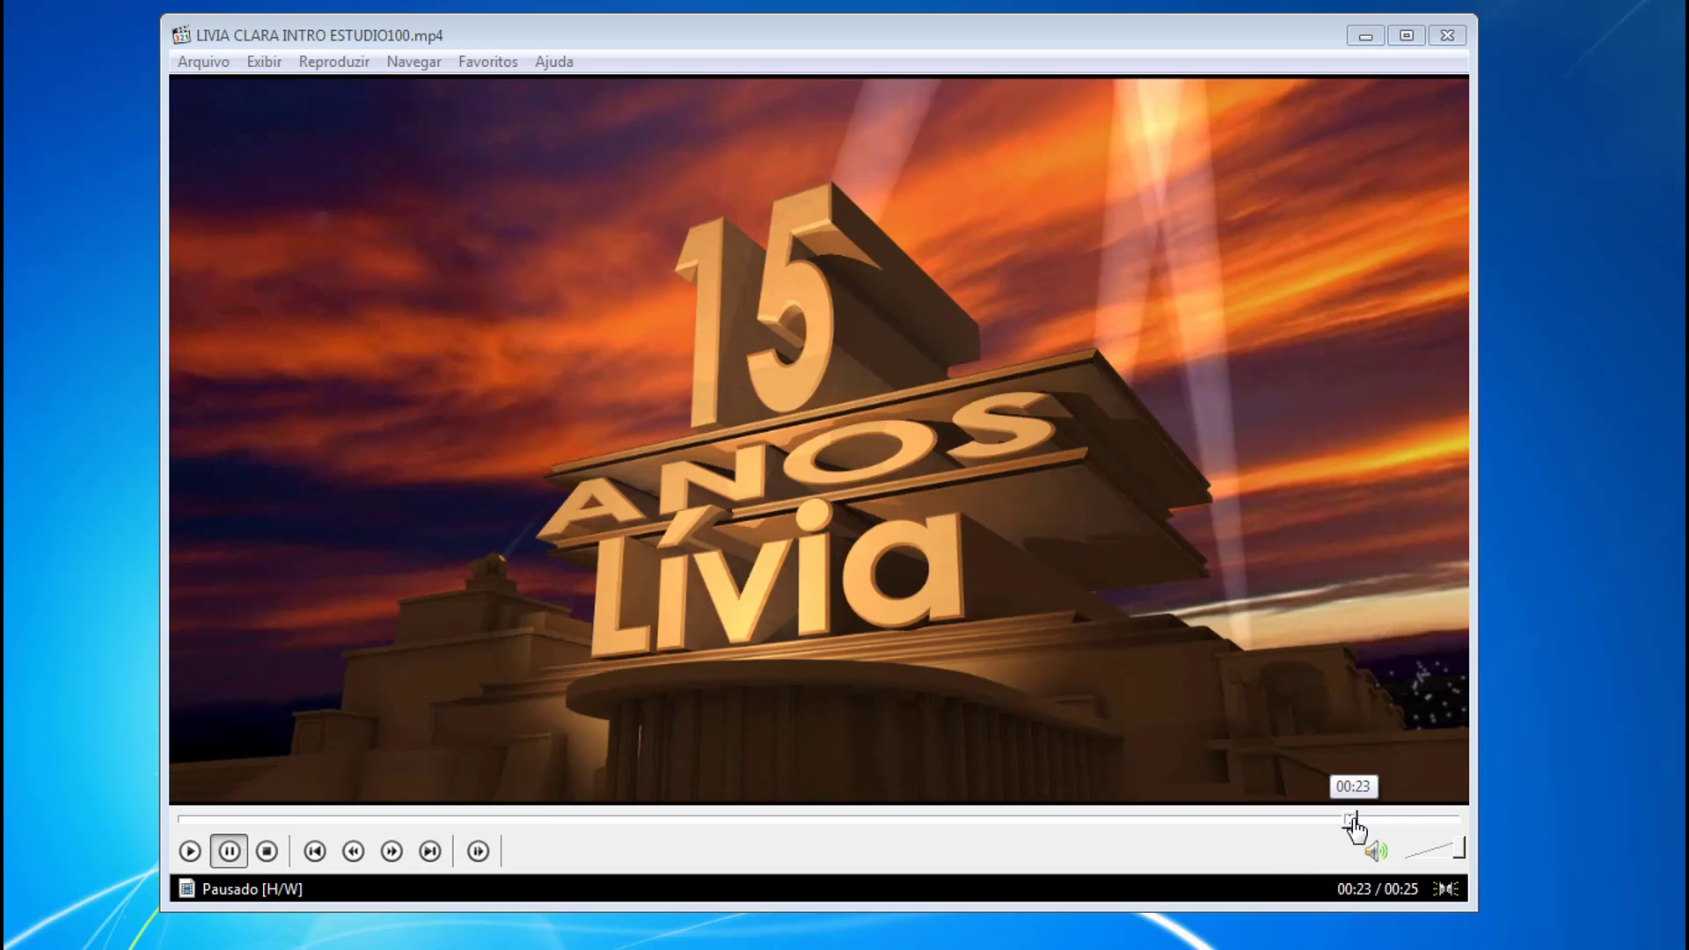
- In the media player, skip to 00:24 near the end of the finished intro video, rewind to the beginning and play it
left_click(1407, 820)
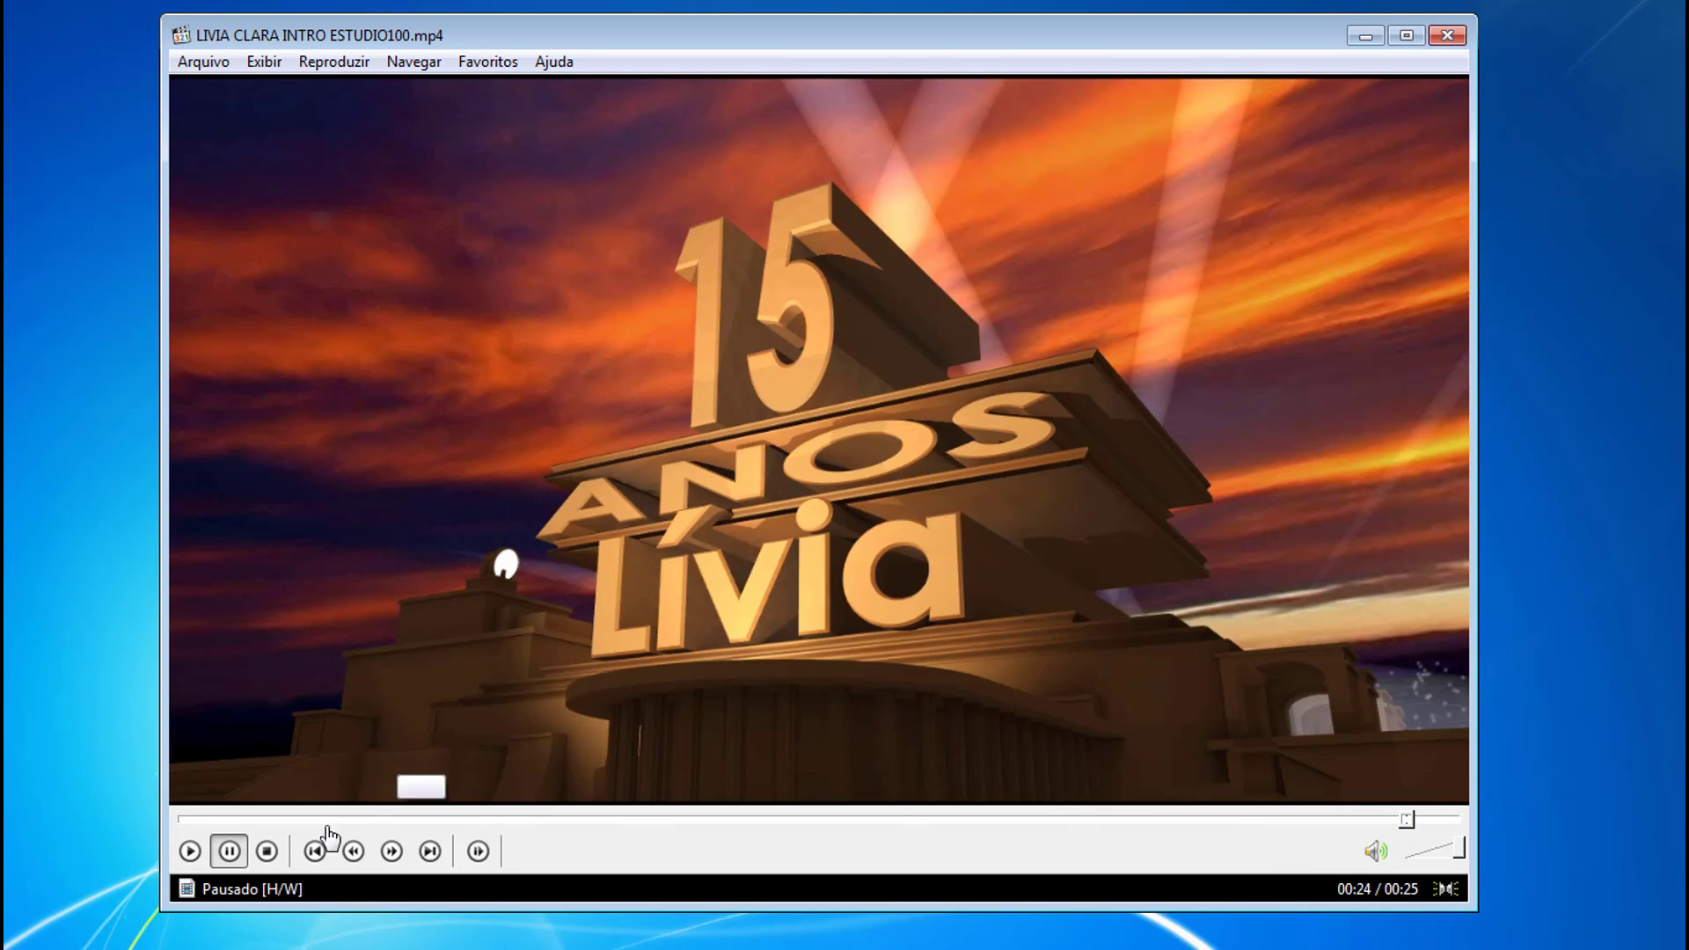
left_click(180, 820)
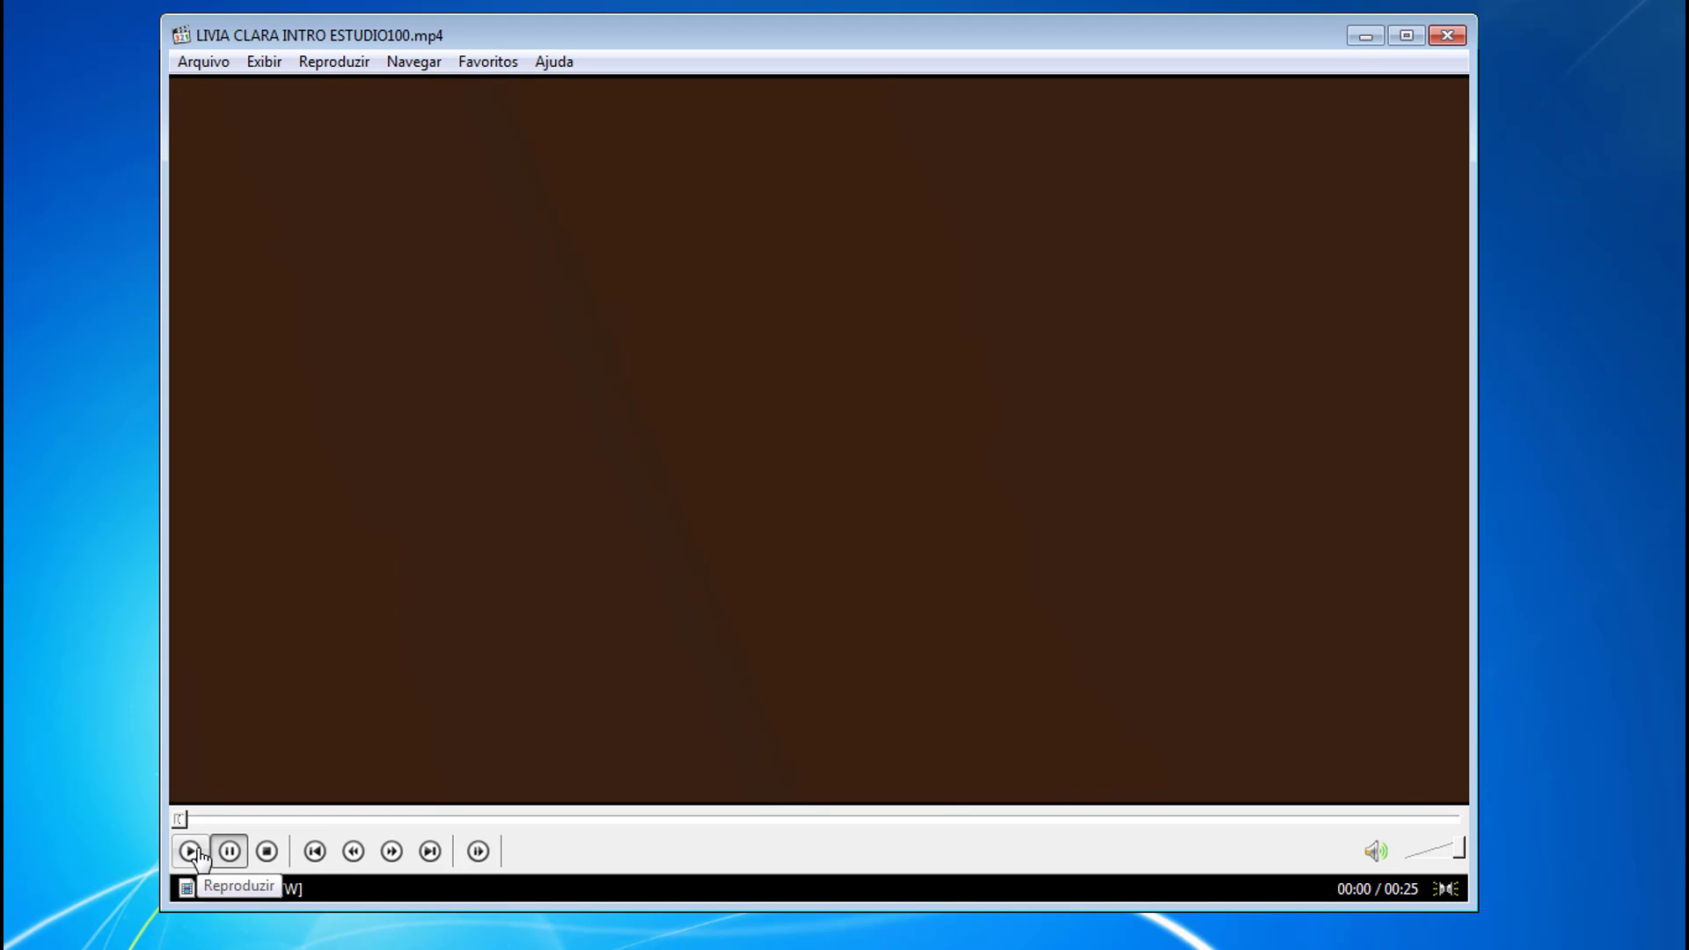
left_click(192, 852)
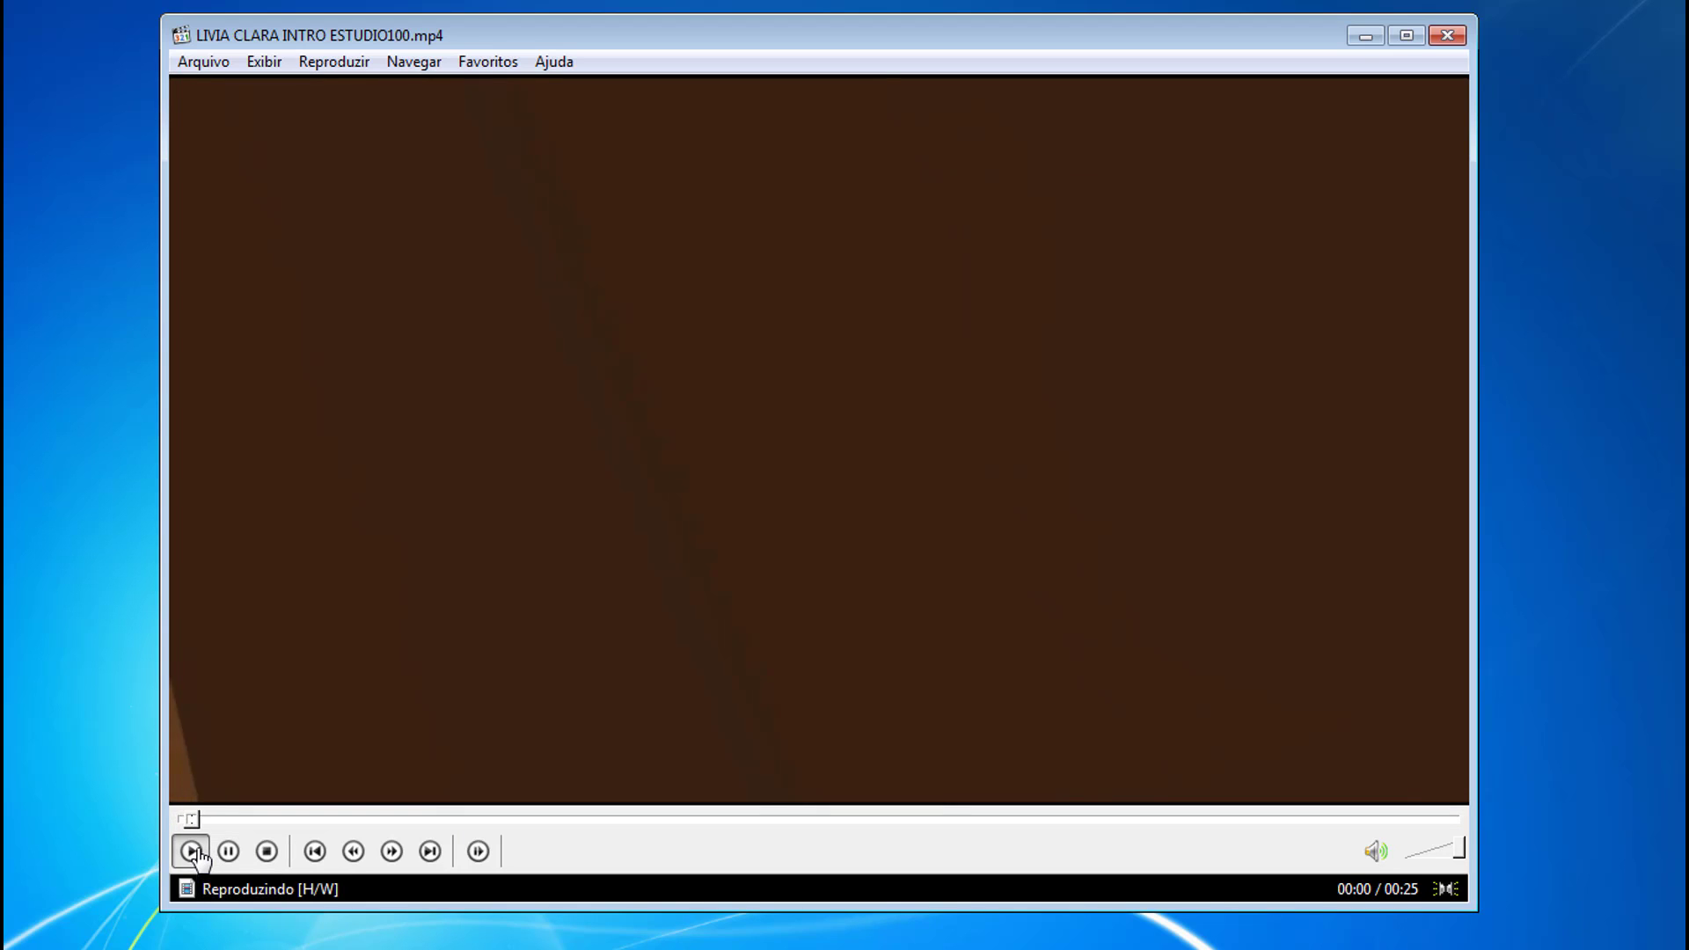